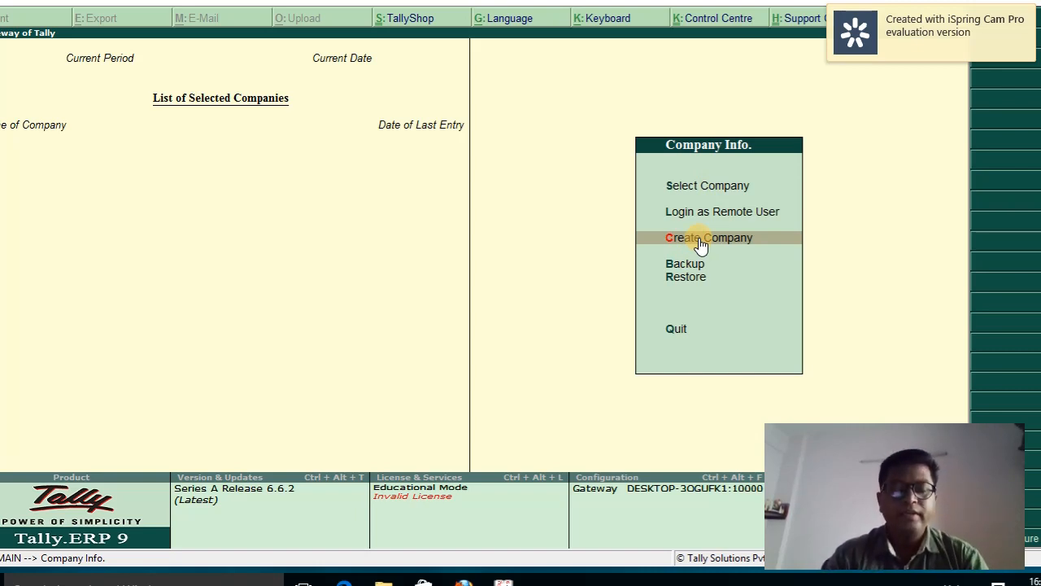
Browse the existing companies list without opening one, then begin creating a new company
click(731, 186)
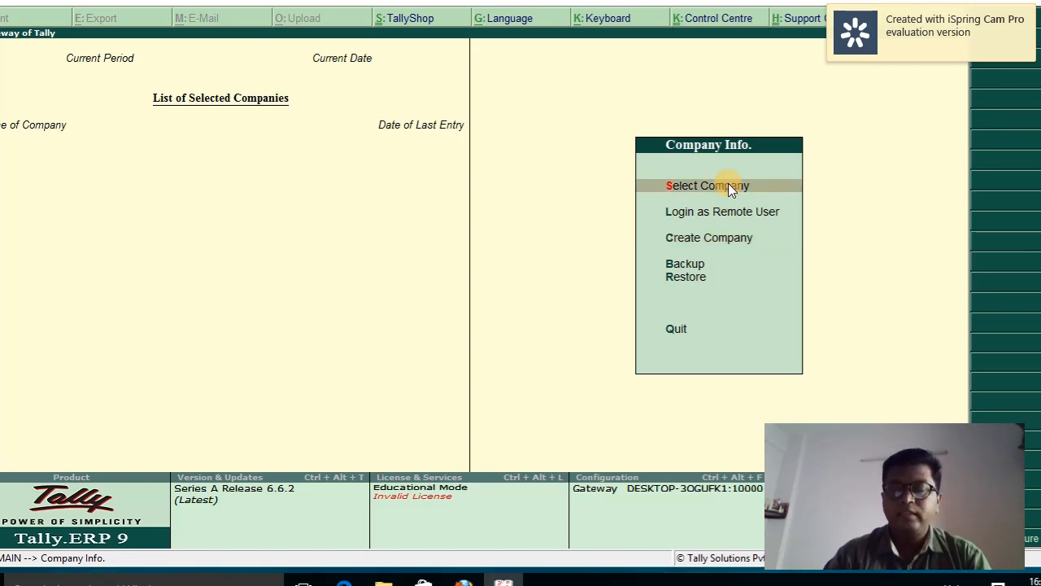
click(730, 186)
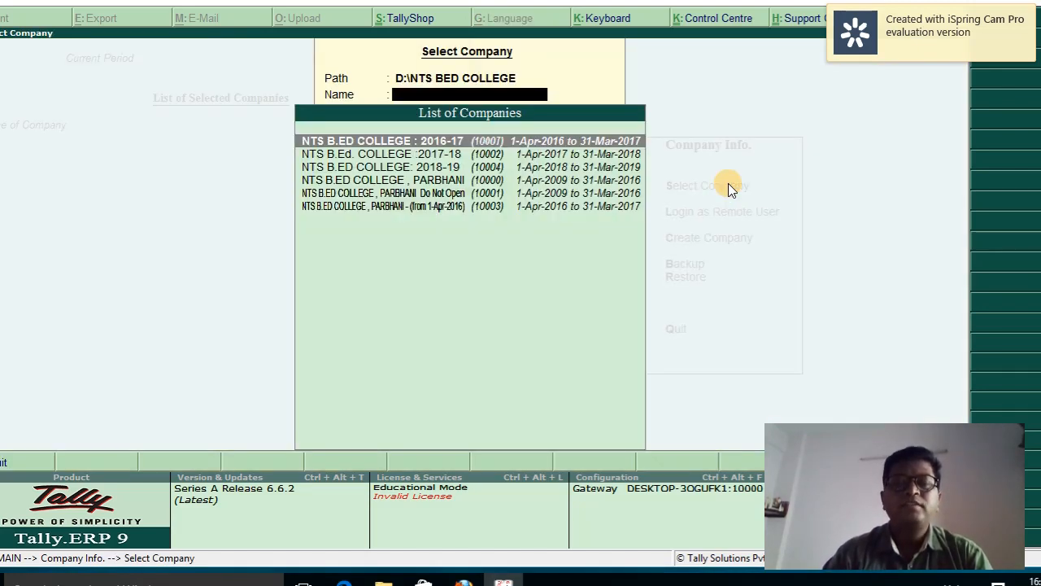
key(Down)
key(Down)
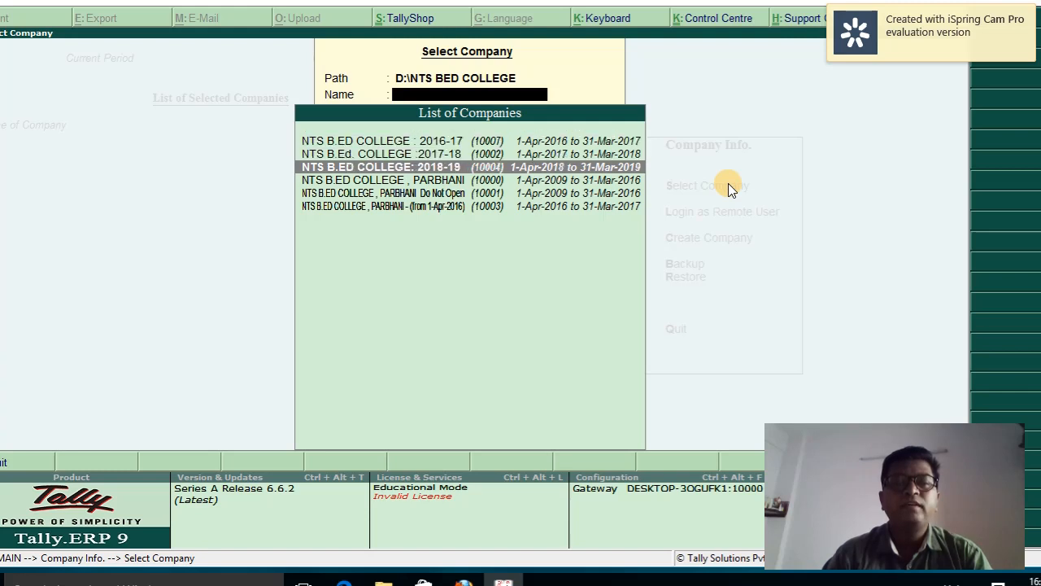
key(Down)
key(Down)
key(Down)
key(Up)
key(Up)
key(Up)
key(Up)
key(Up)
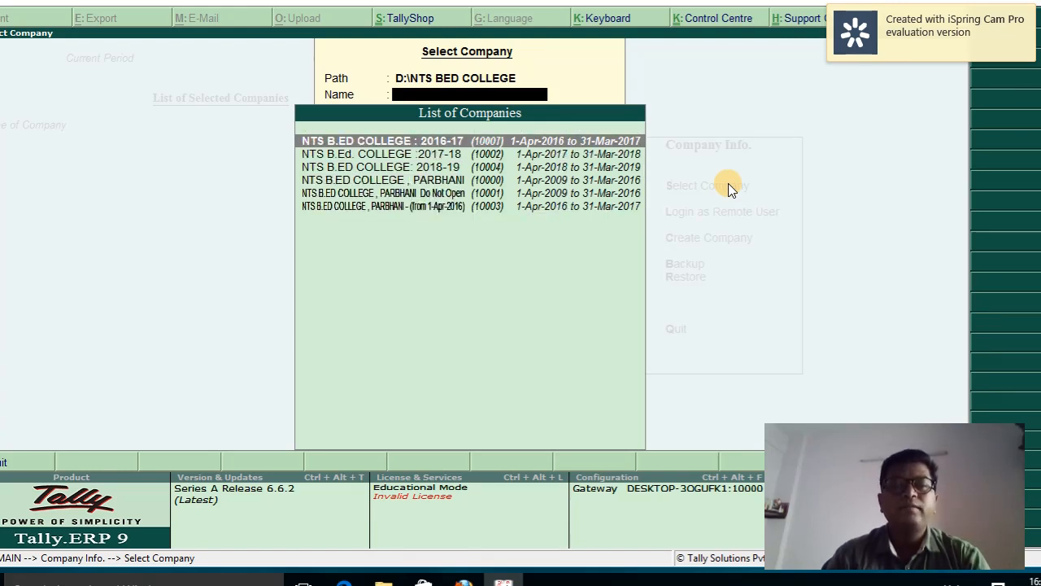
key(Escape)
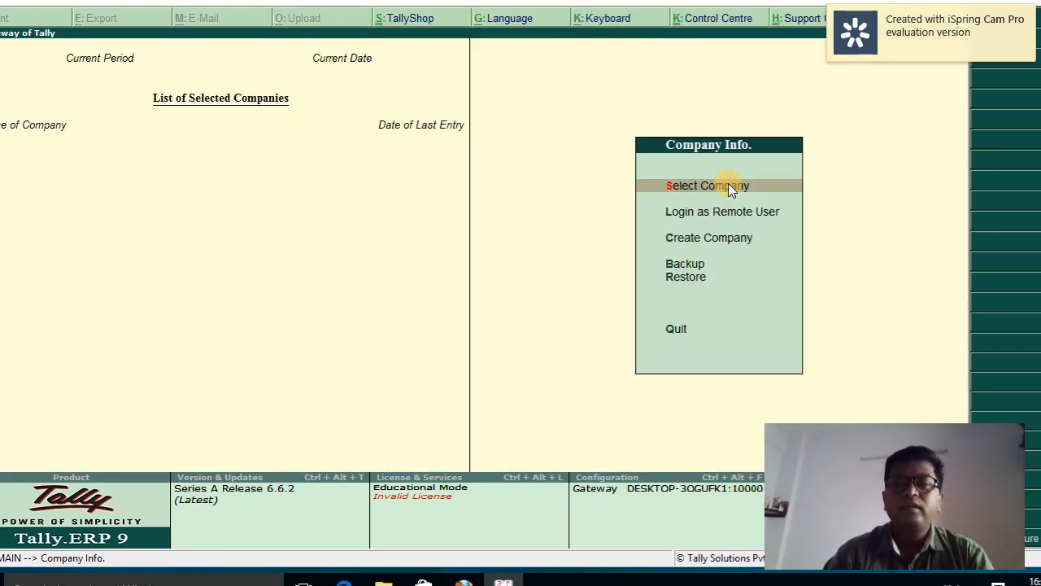
key(Down)
key(Down)
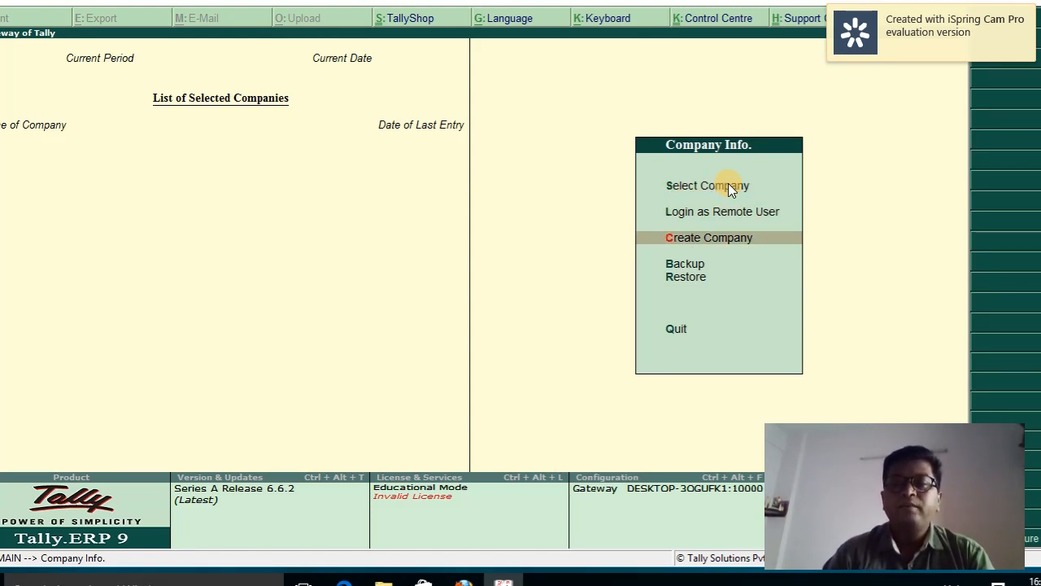
key(Return)
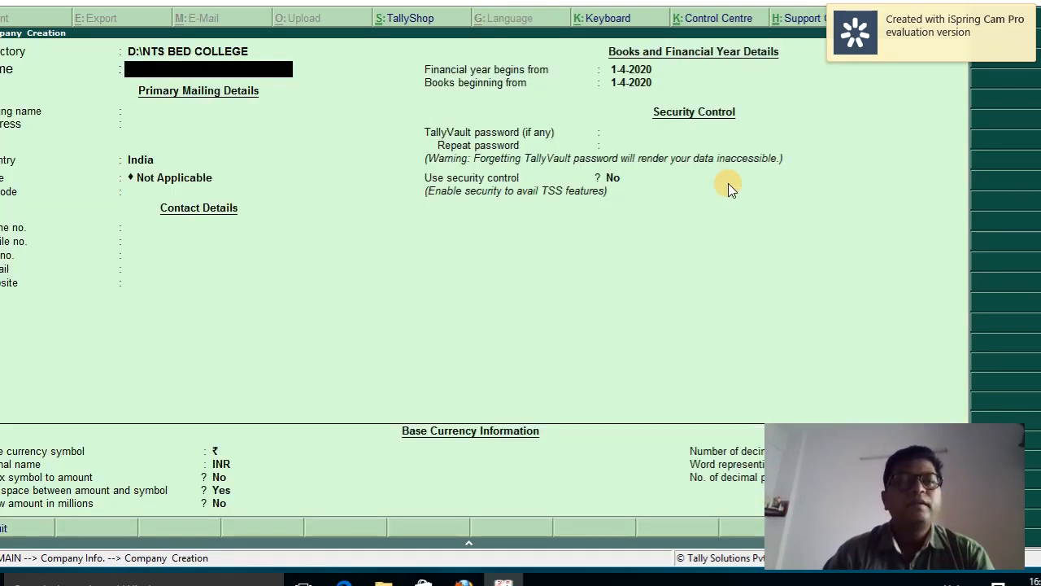
Set the data directory to D:\Balbhim and name the company Reliance Industries
key(BackSpace)
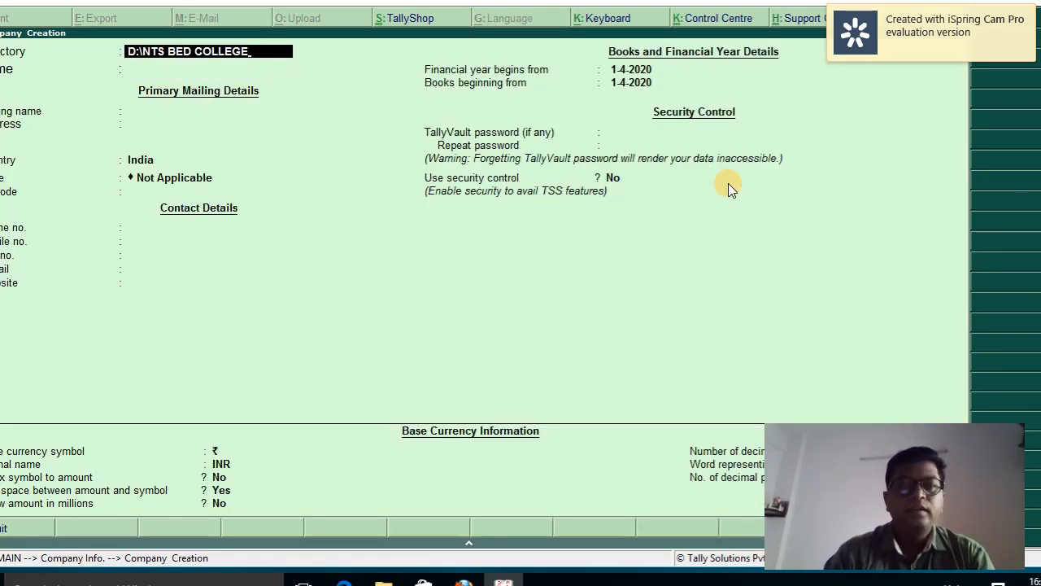
key(BackSpace)
key(BackSpace)
key(BackSpace)
key(BackSpace)
key(BackSpace)
key(BackSpace)
key(BackSpace)
key(BackSpace)
key(BackSpace)
key(BackSpace)
key(BackSpace)
key(BackSpace)
key(BackSpace)
key(BackSpace)
key(BackSpace)
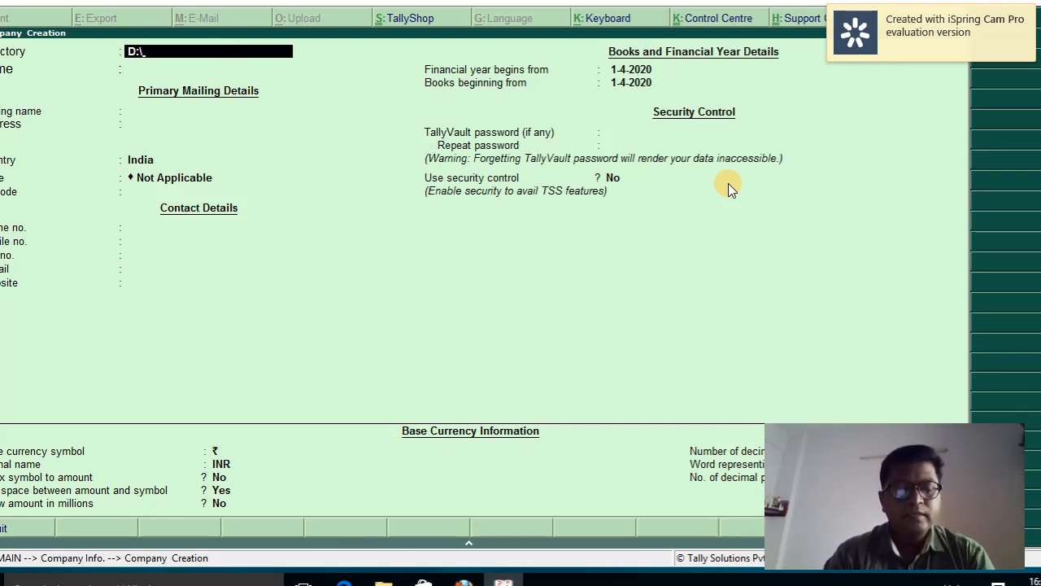
text(B)
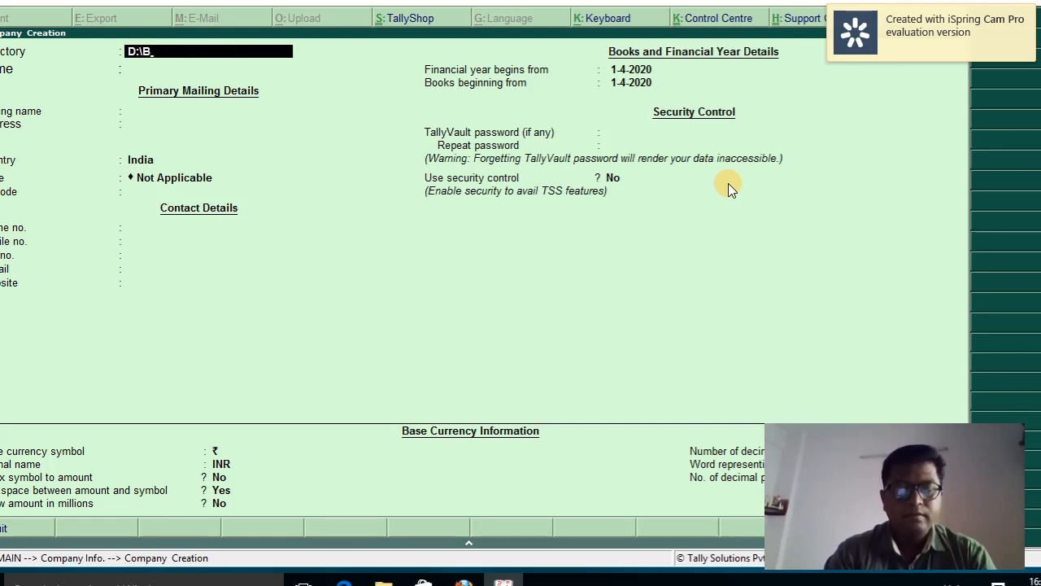
text(albh)
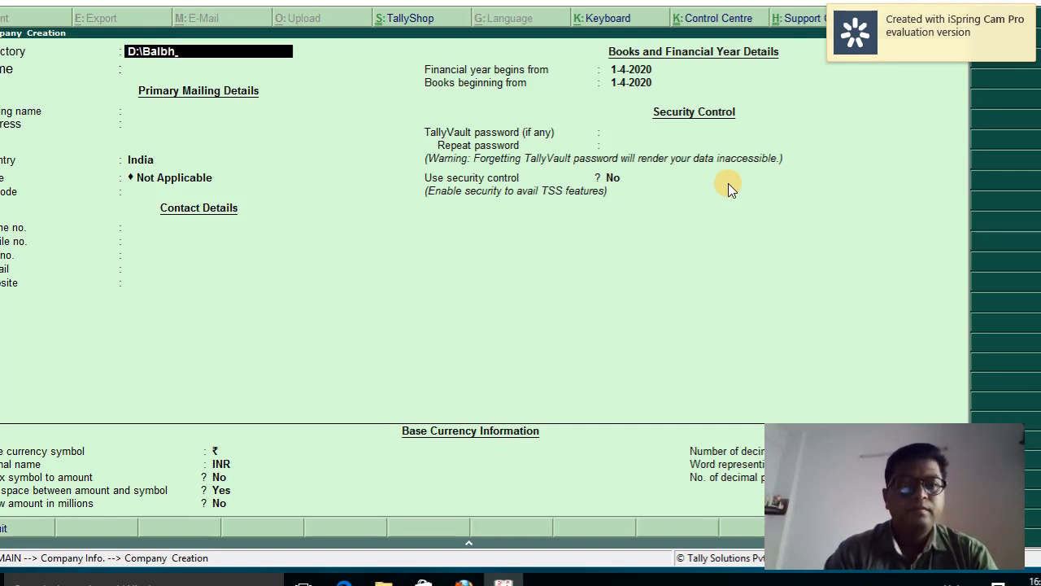
text(im)
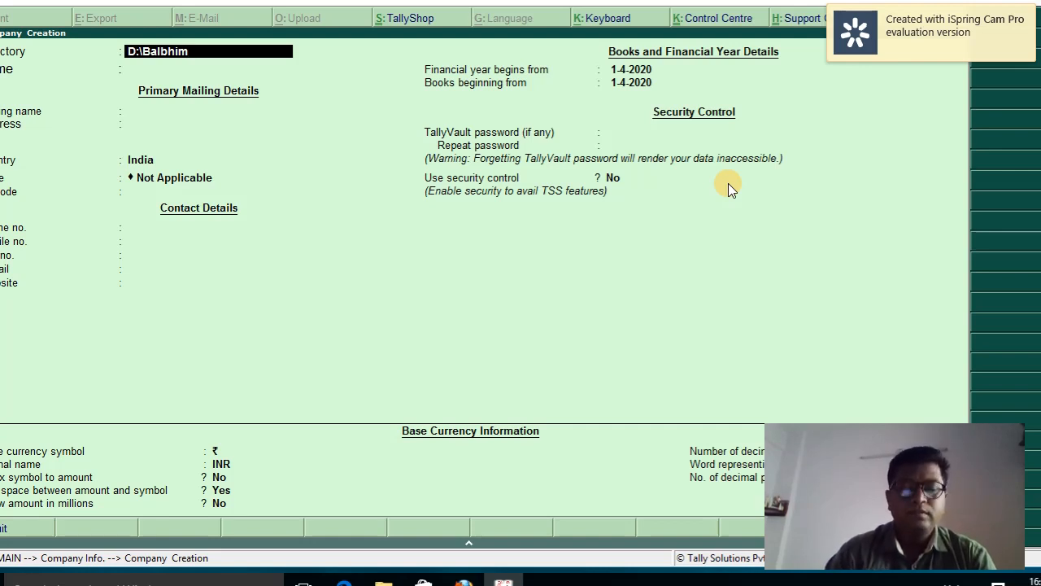
key(Return)
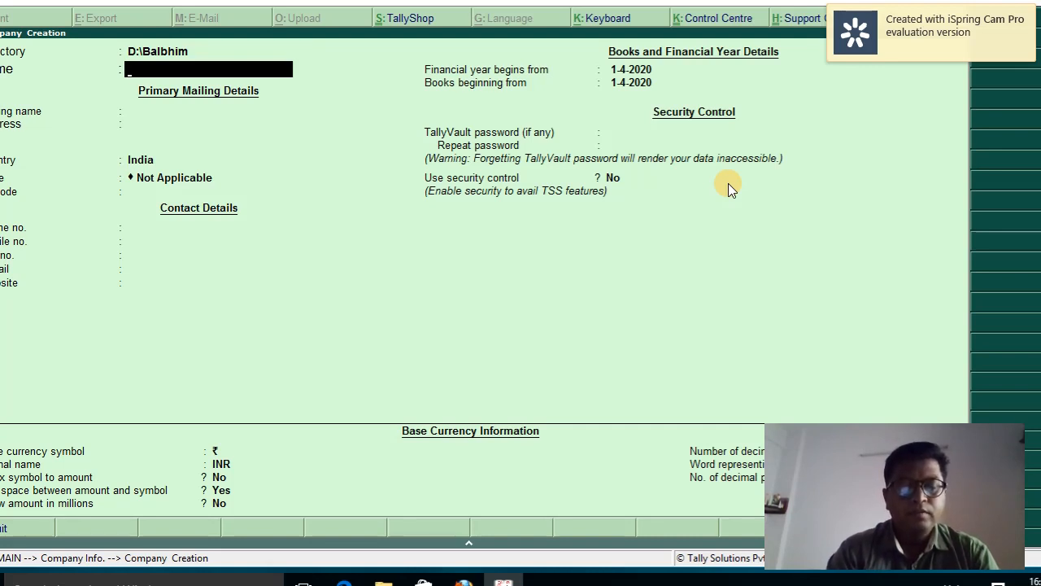
text(Rea)
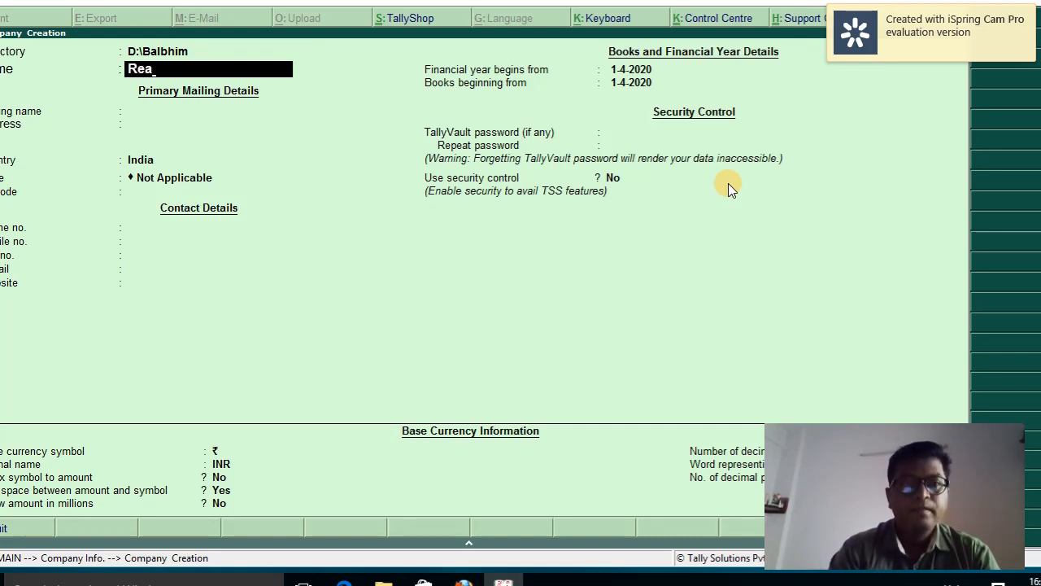
key(BackSpace)
text(l)
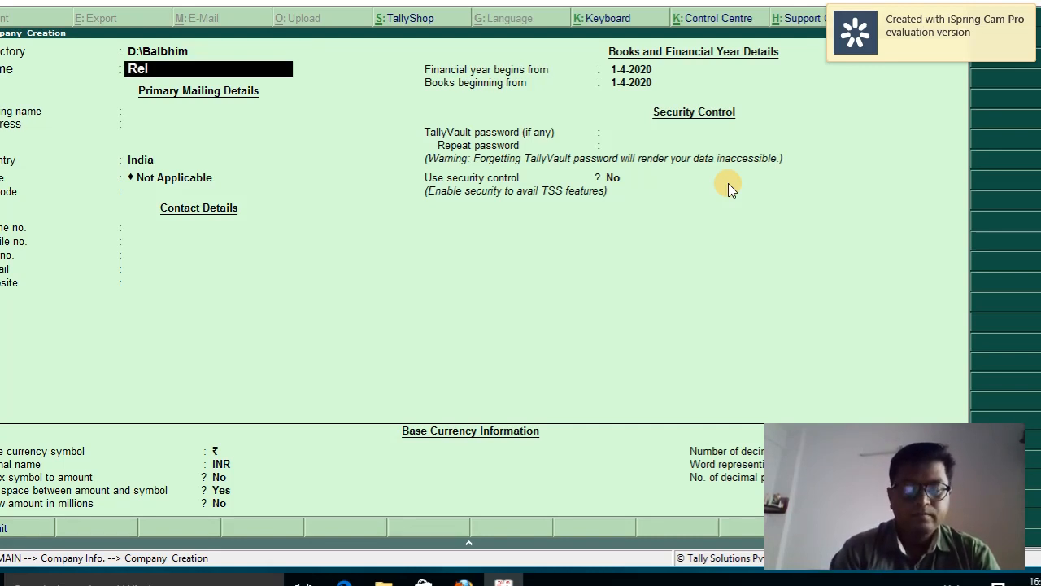
text(iance Indu)
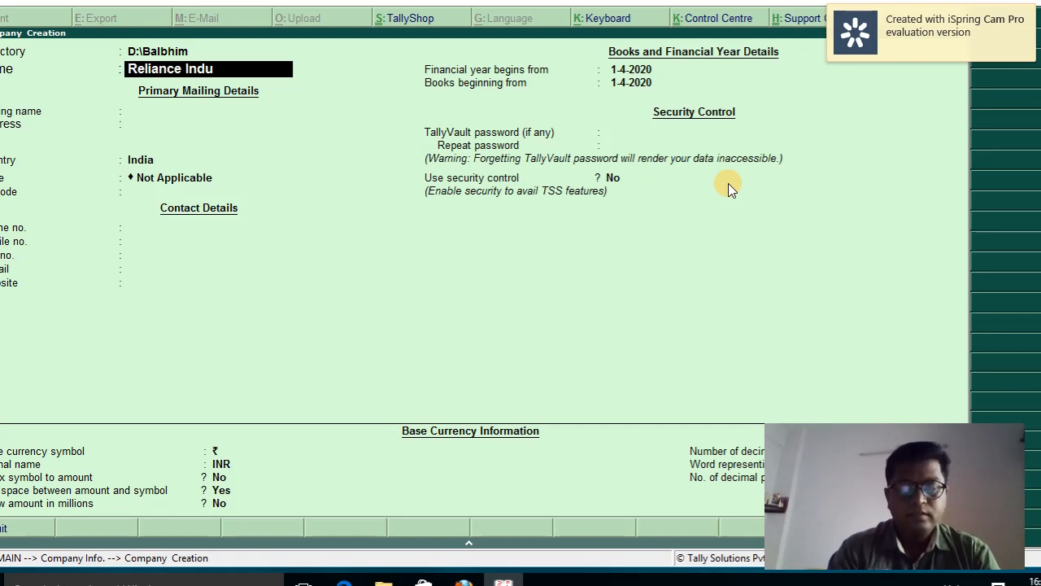
text(stries)
key(Return)
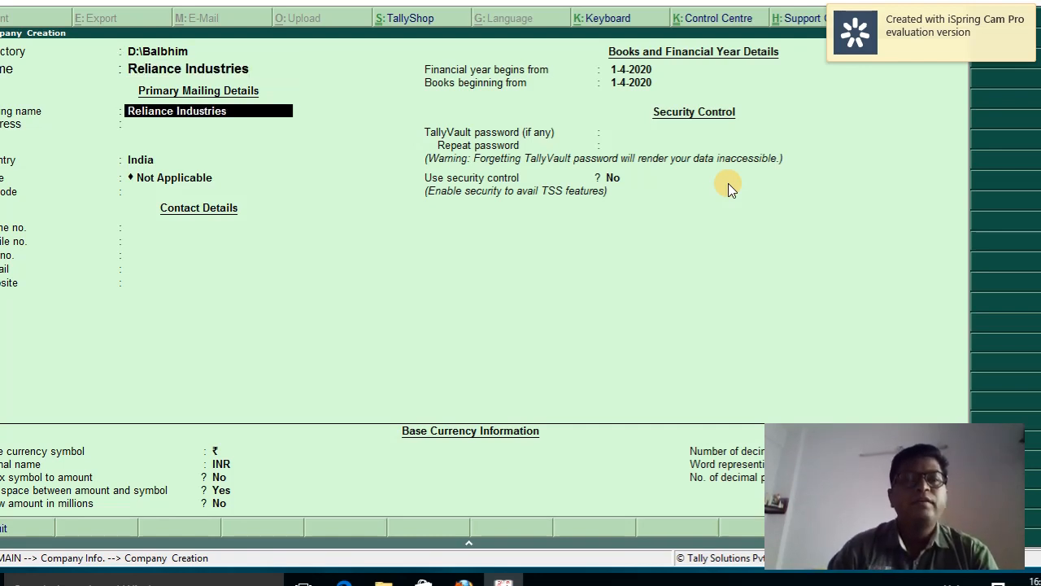
key(Return)
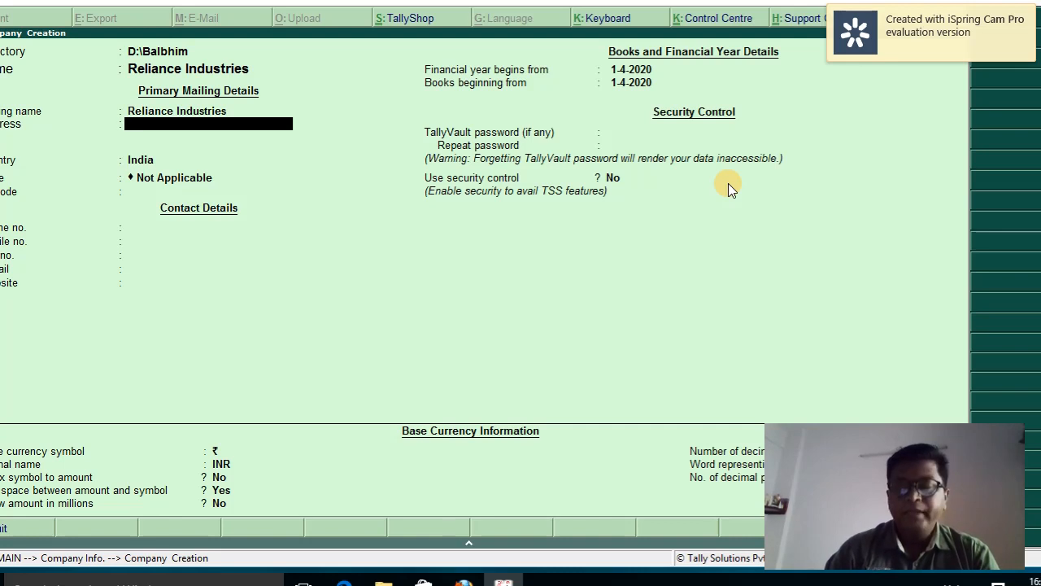
key(BackSpace)
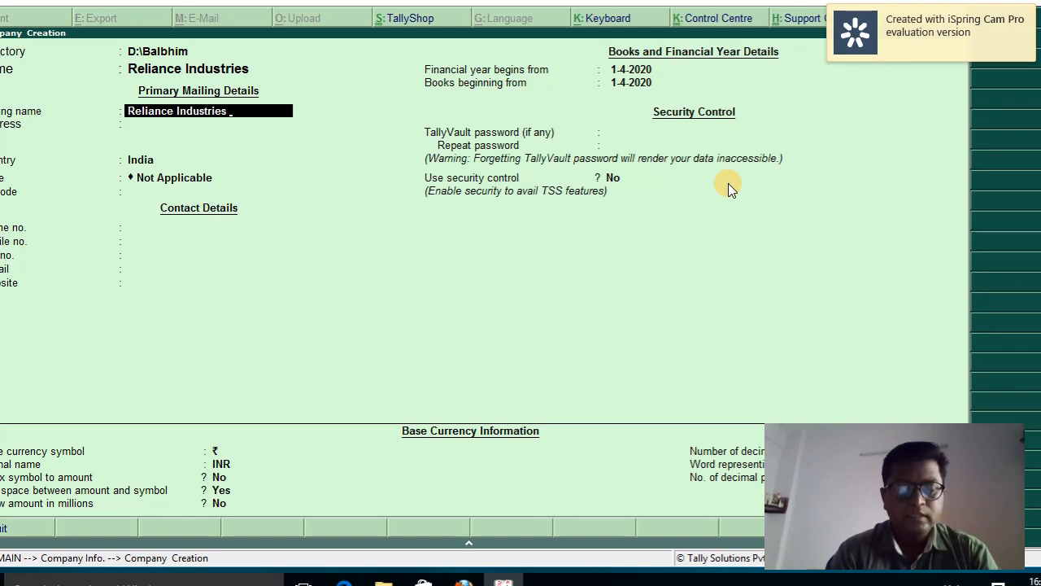
text(Pvt. L)
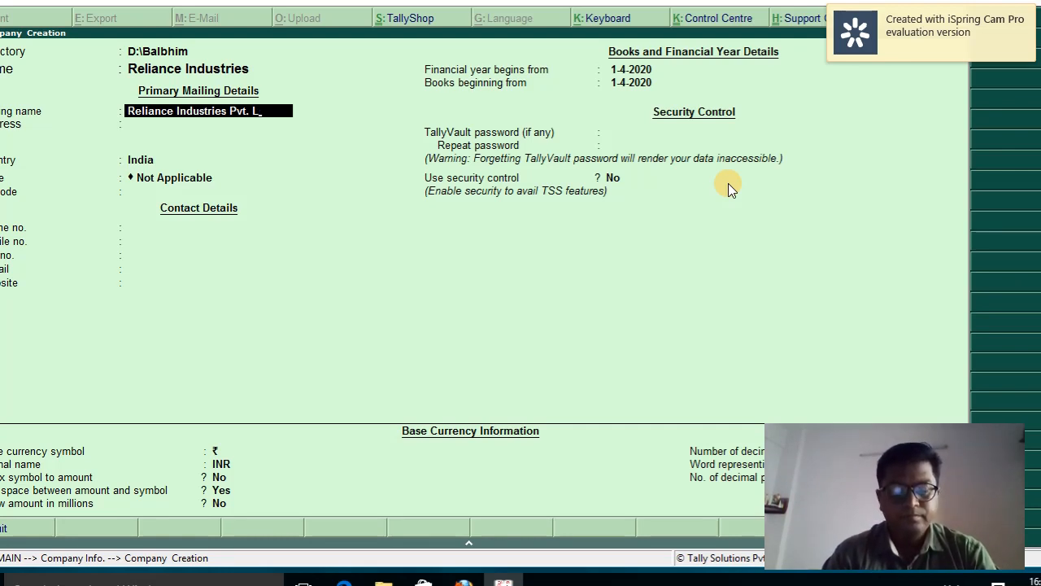
text(td.)
key(Return)
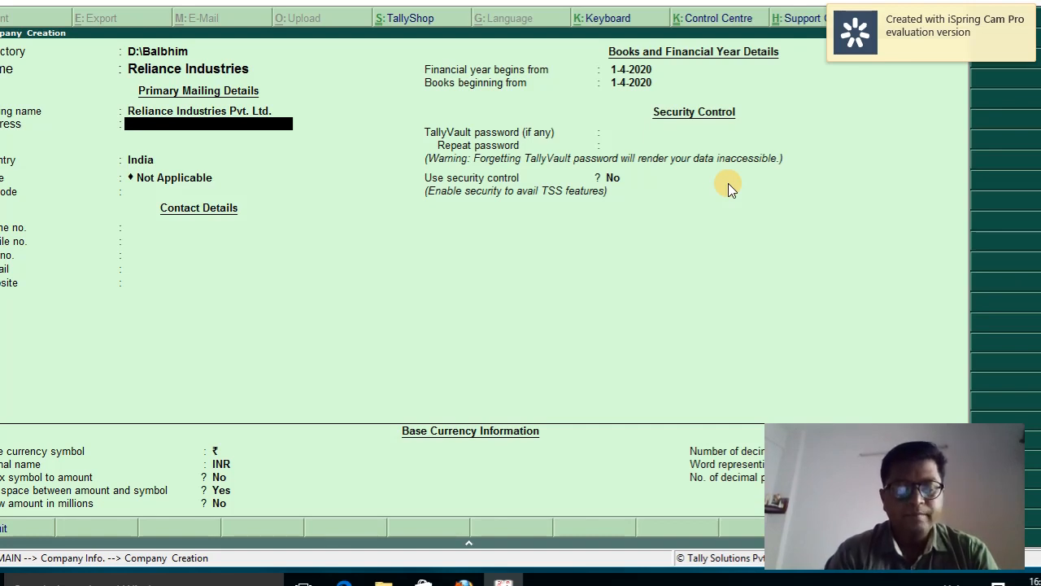
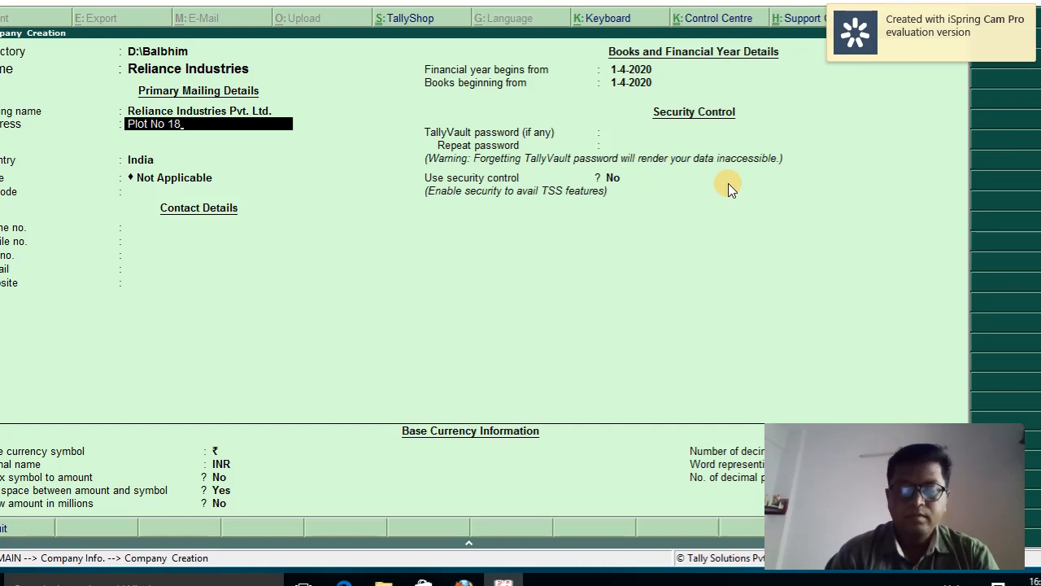
Add address line MIDC Chaakan, keep India as country, choose Maharashtra as state, and skip contact details
key(Return)
text(MIDC)
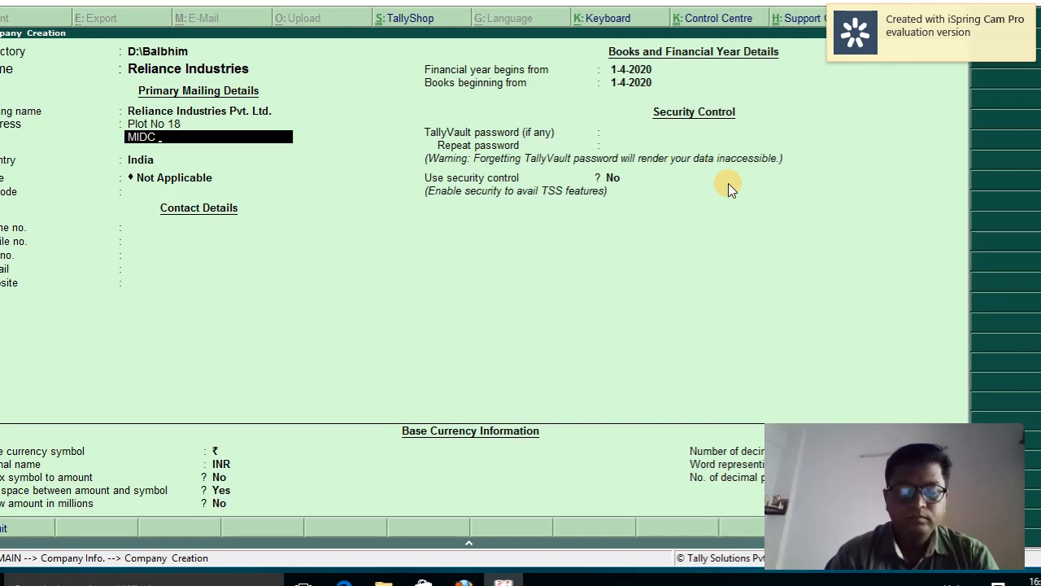
text( Chaa)
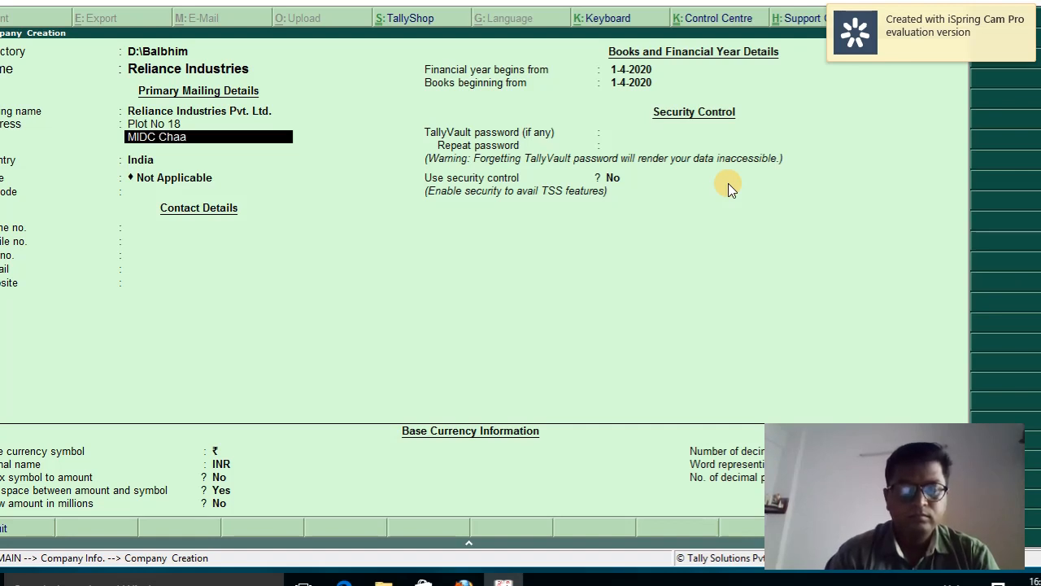
text(kan)
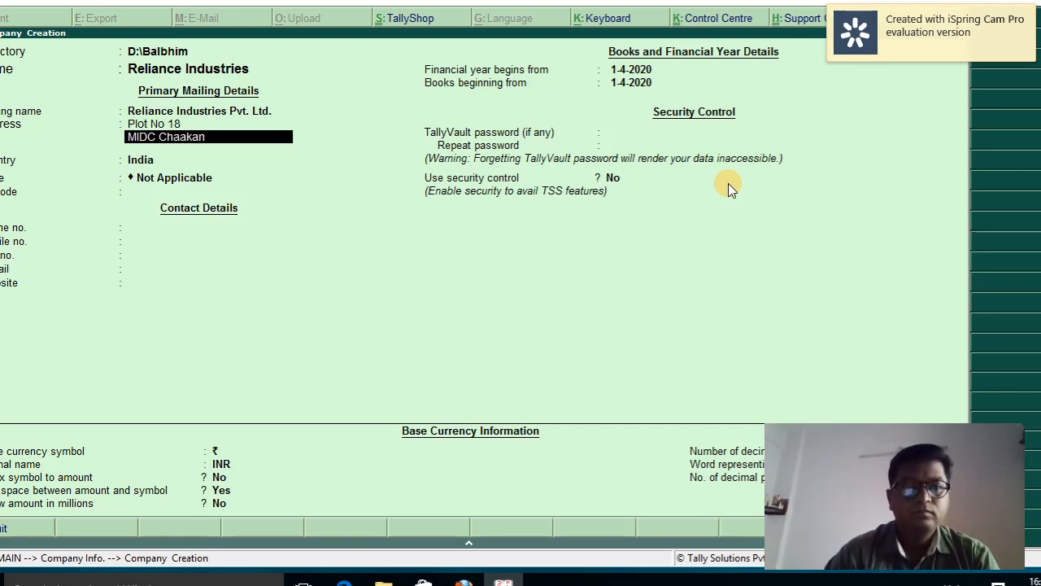
key(Return)
key(Return)
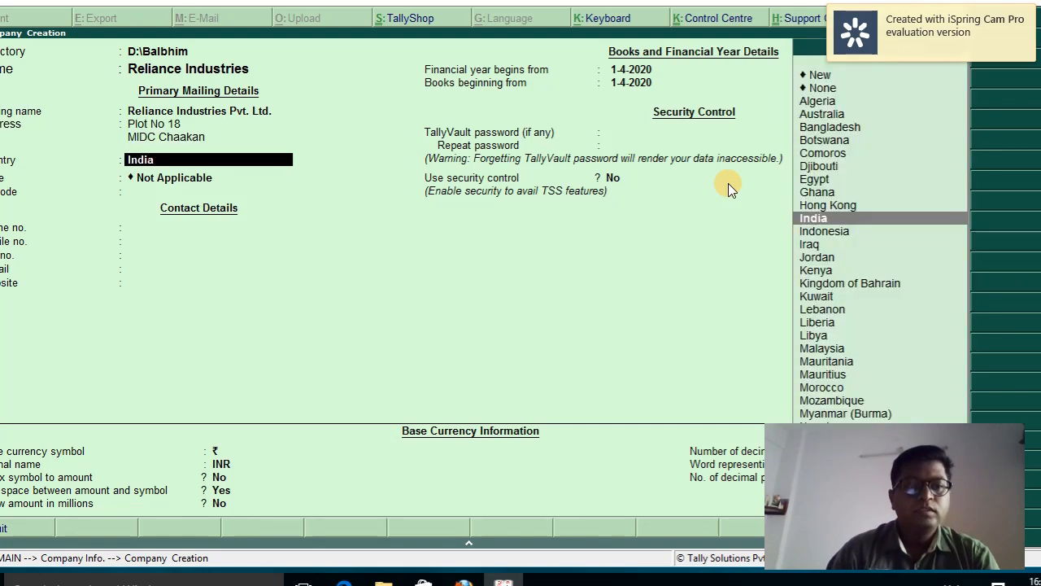
key(Return)
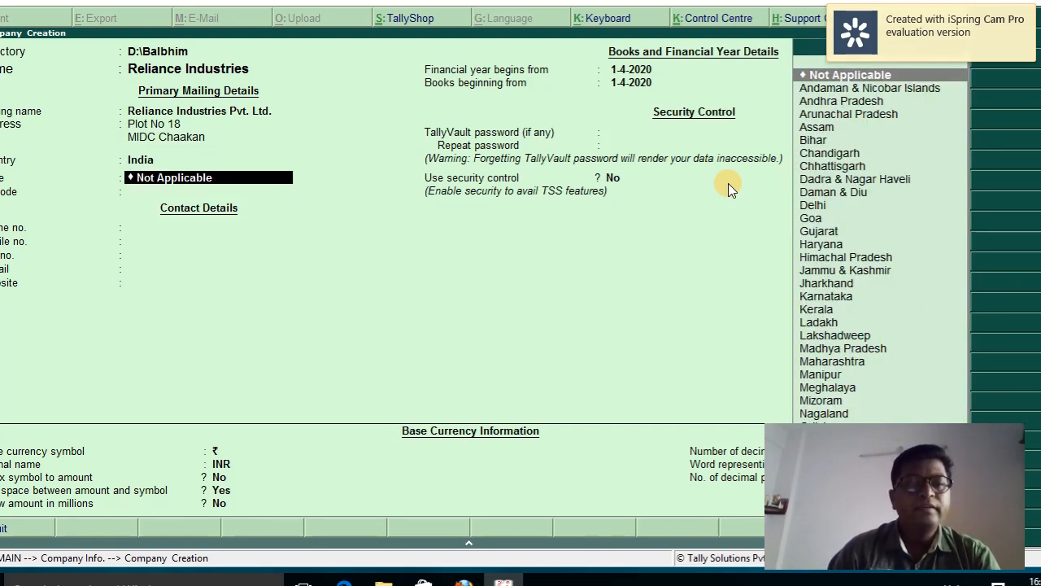
text(Mah)
key(Return)
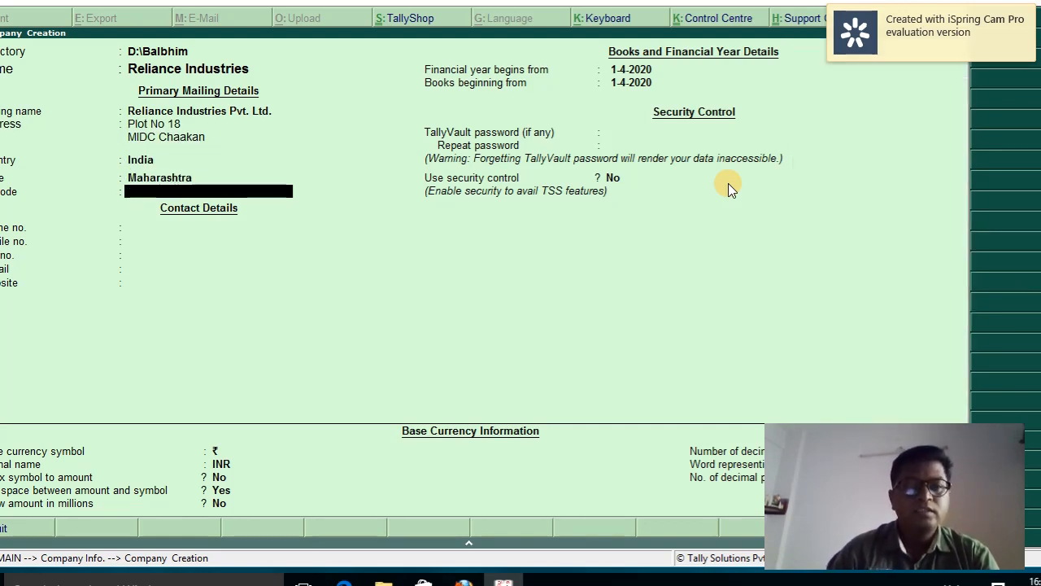
key(Return)
key(Return)
key(Return)
key(Return)
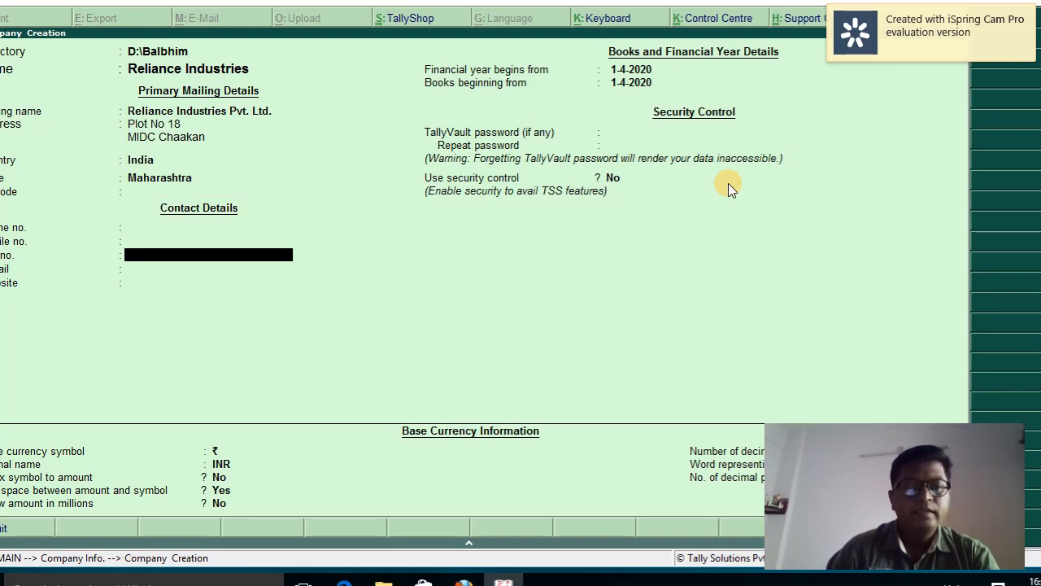
key(Return)
key(Return)
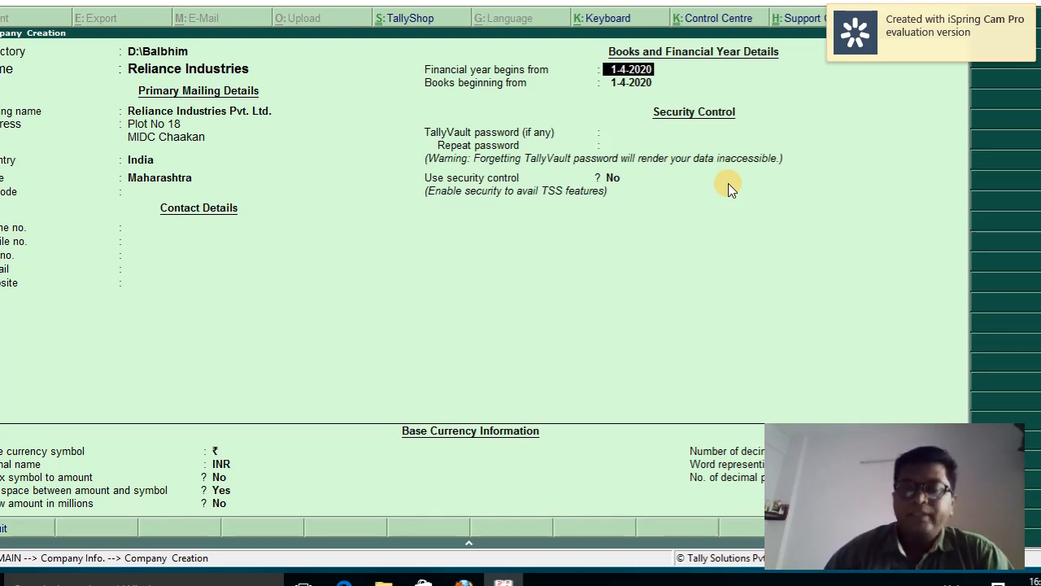
Keep books beginning 1-4-2020, set and confirm a TallyVault password, and accept the company
key(Return)
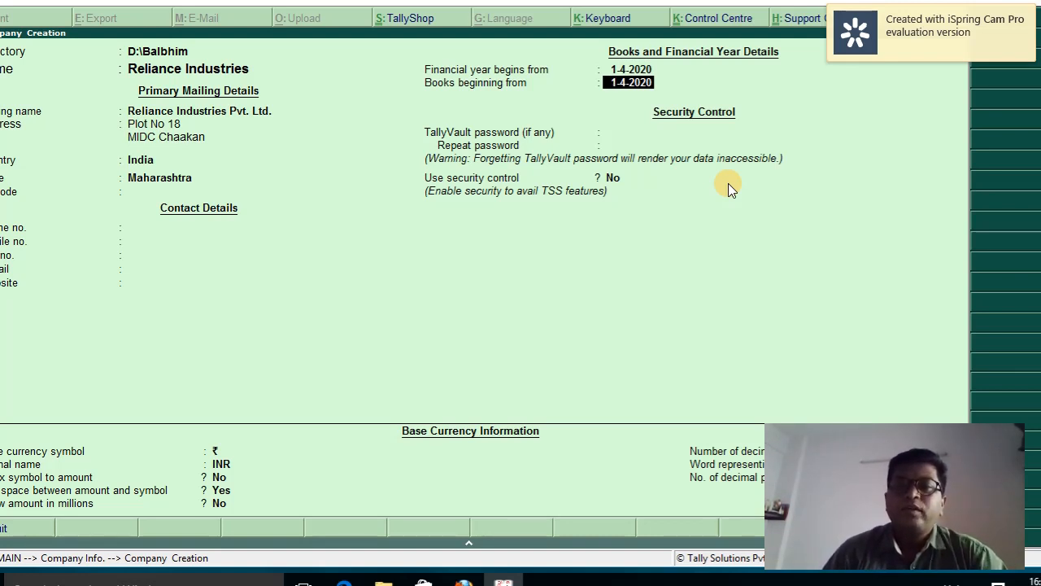
key(Return)
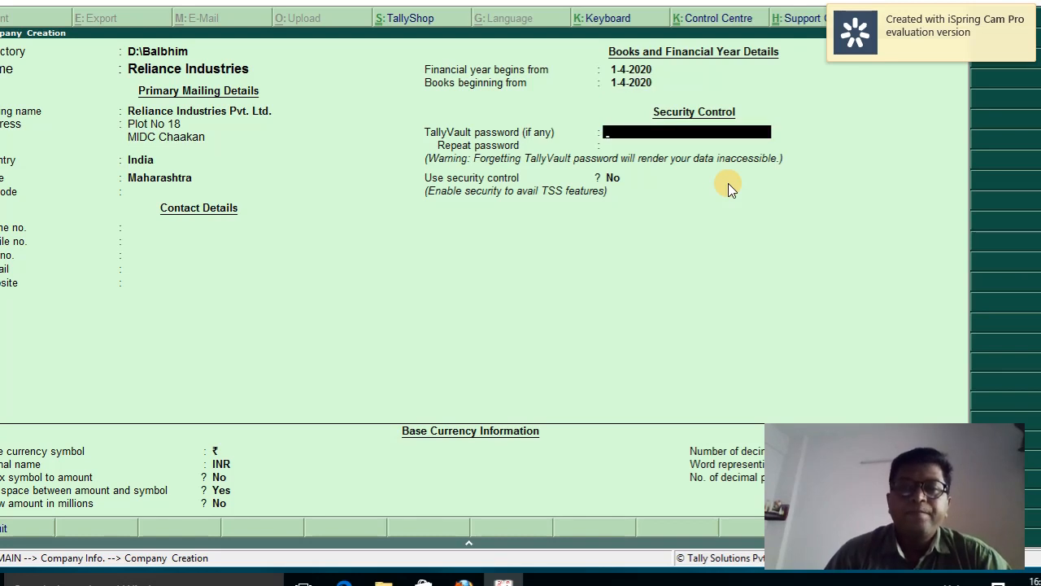
text(123)
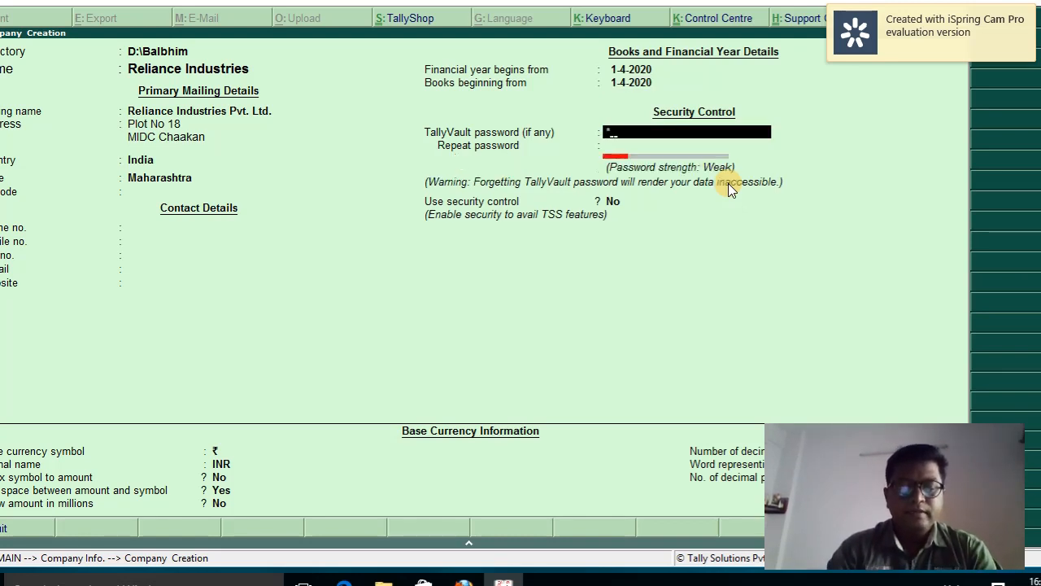
key(Return)
text(123)
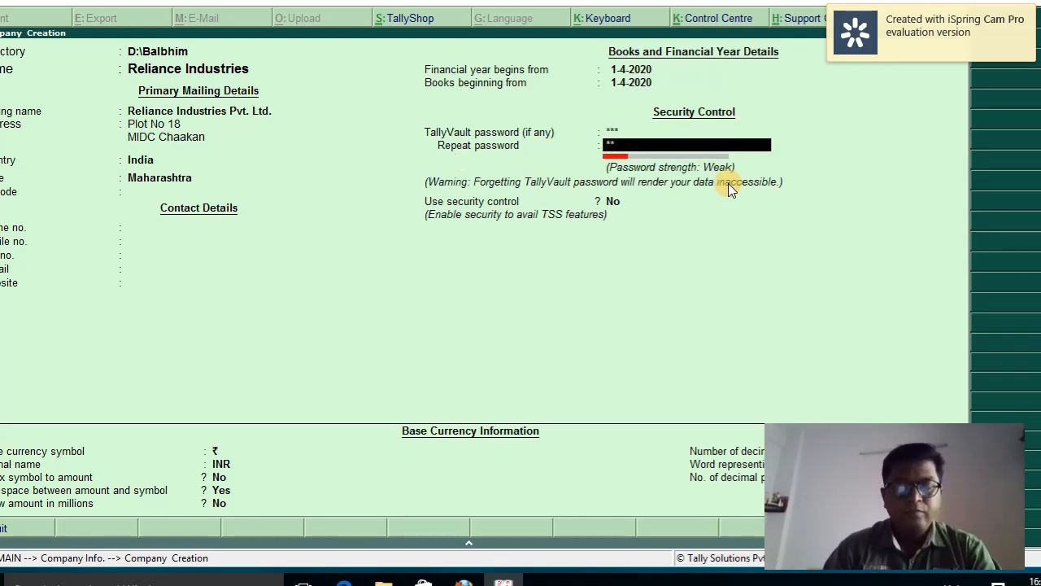
key(Return)
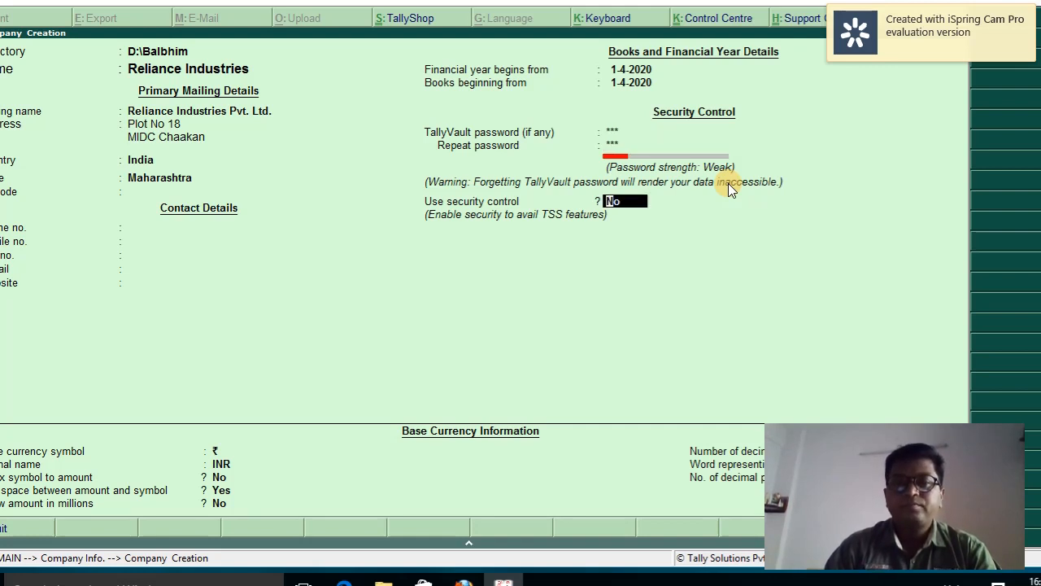
key(Return)
key(Return)
key(Return)
key(Return)
key(Return)
key(Return)
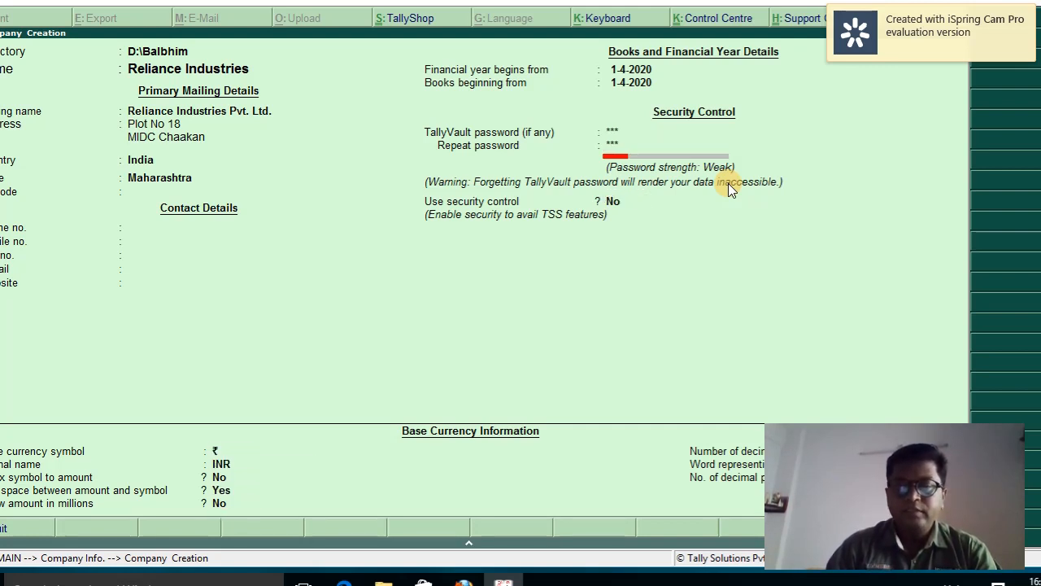
Enter the TallyVault password to load Reliance Industries
click(727, 183)
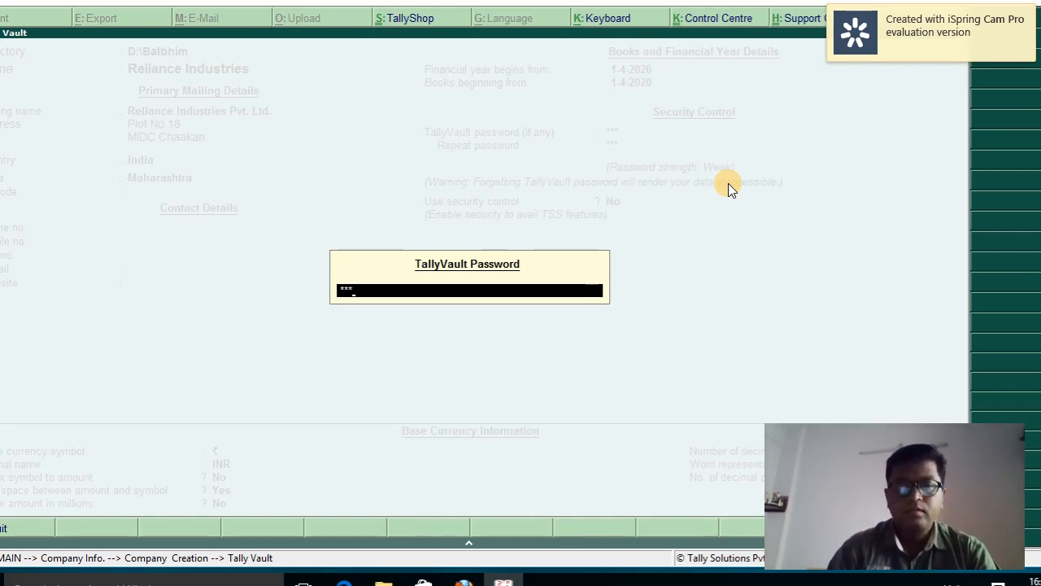
key(Return)
text(***)
key(Return)
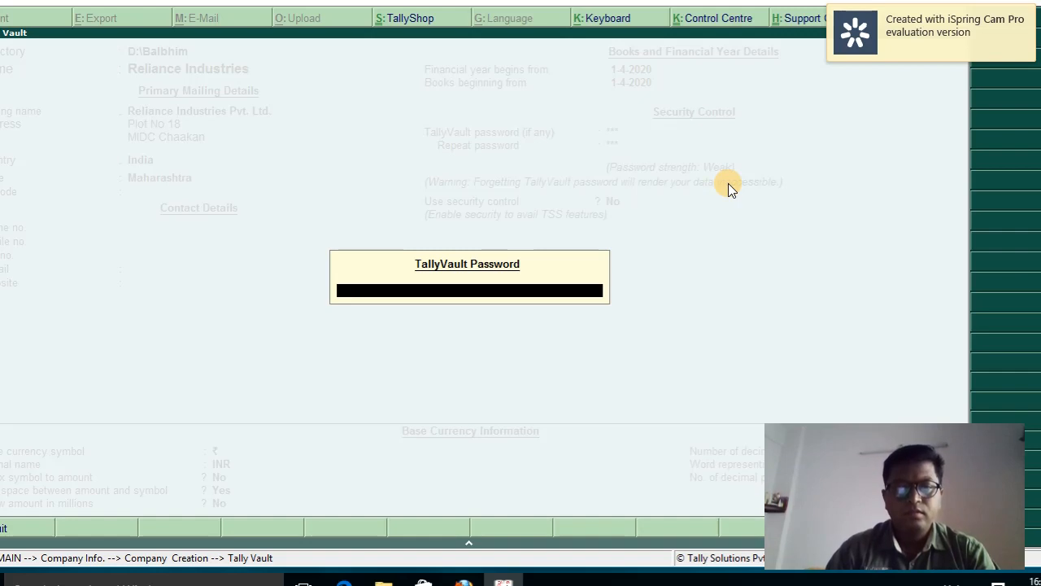
text(**)
key(Return)
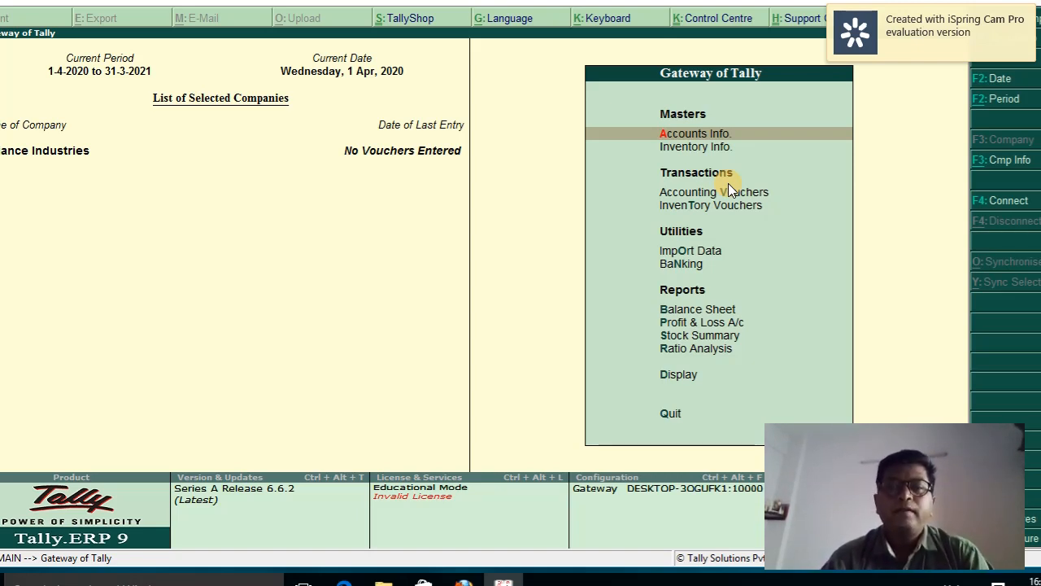
key(Up)
key(Down)
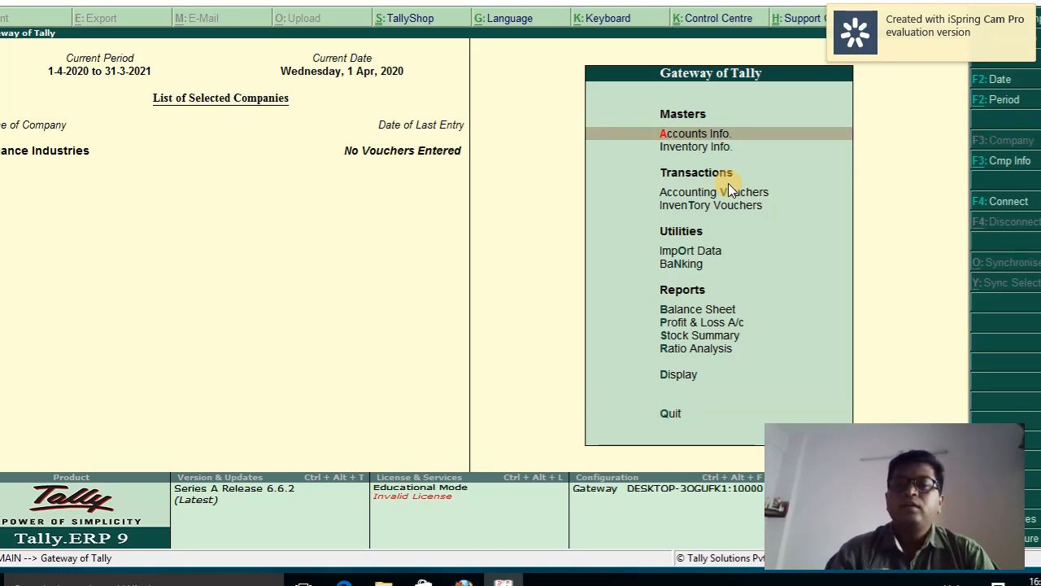
key(Down)
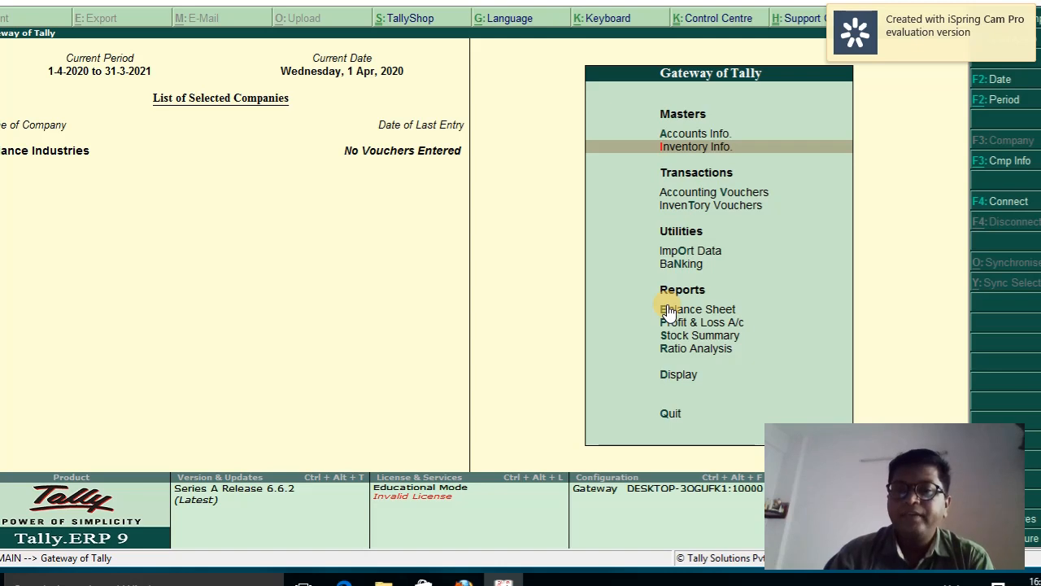
Go through Accounts Info > Groups to the Multiple Groups Display list
key(Up)
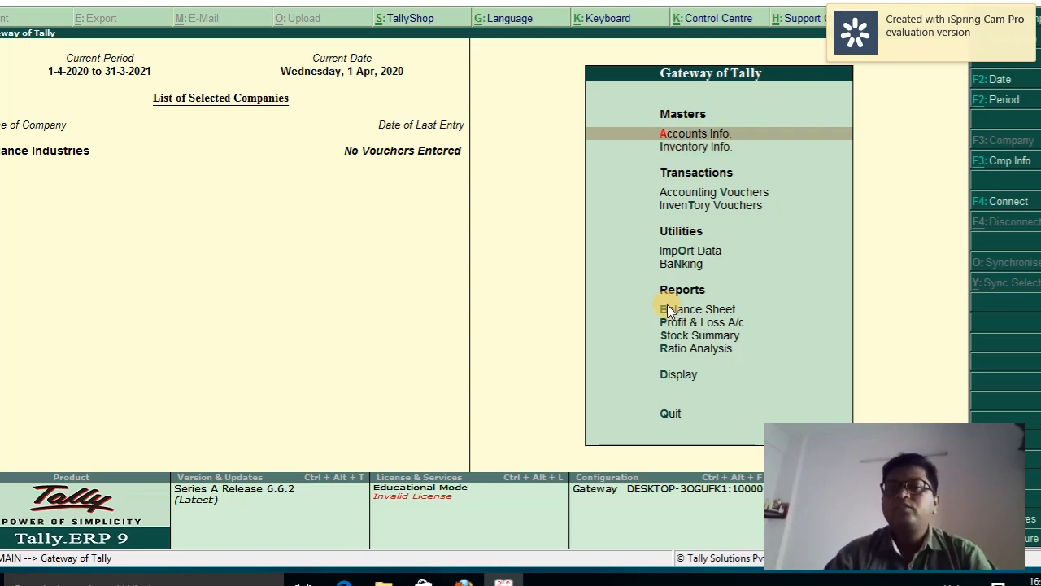
key(Return)
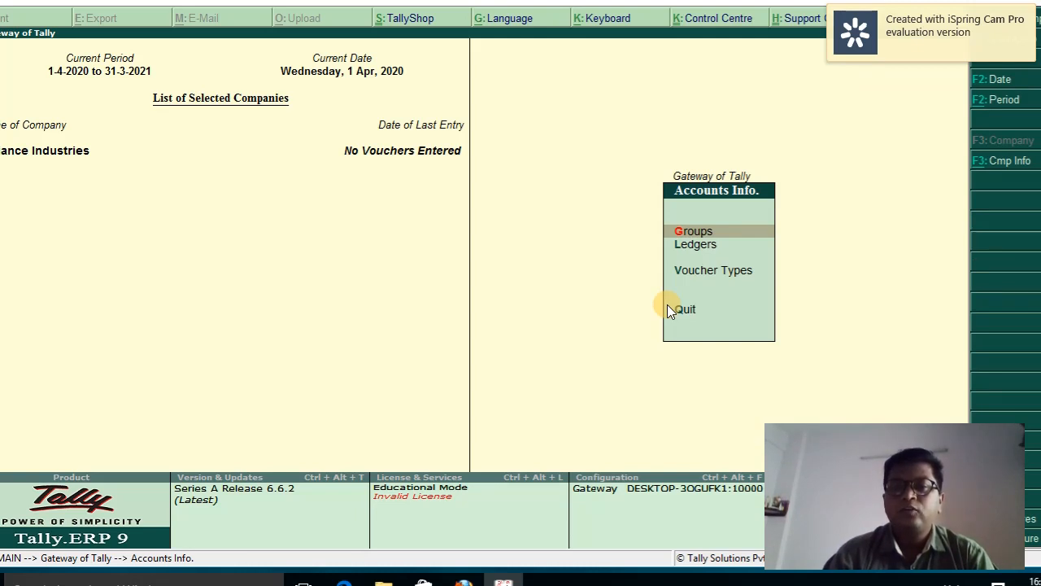
key(Down)
key(Down)
key(Down)
key(Up)
key(Up)
key(Up)
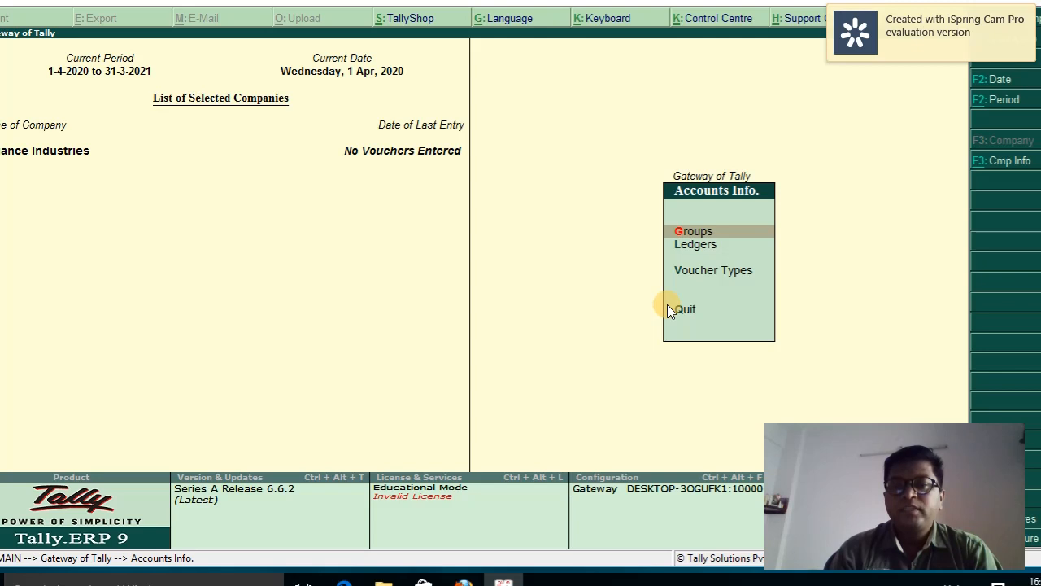
key(Return)
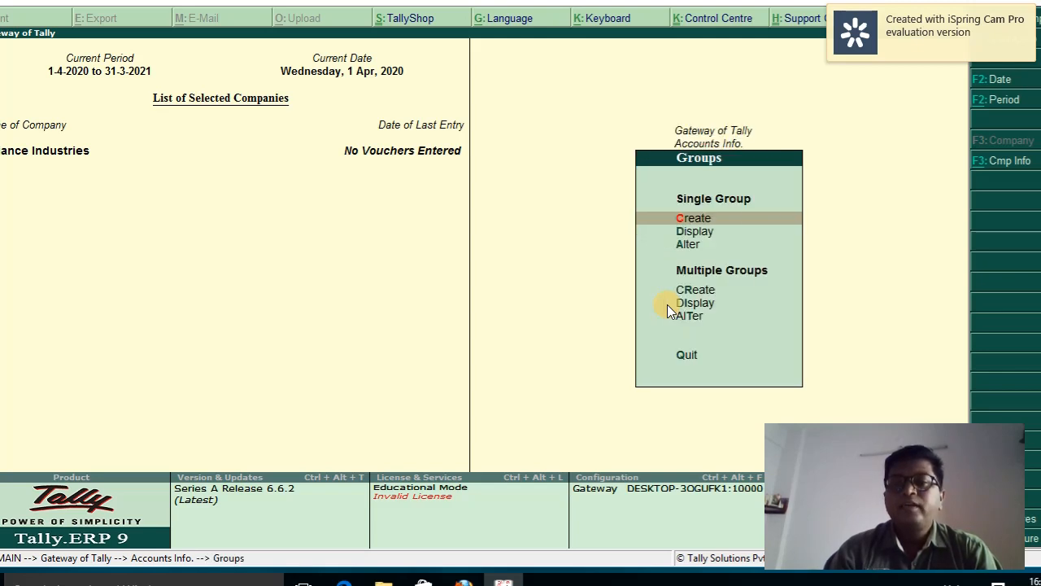
key(Down)
key(Down)
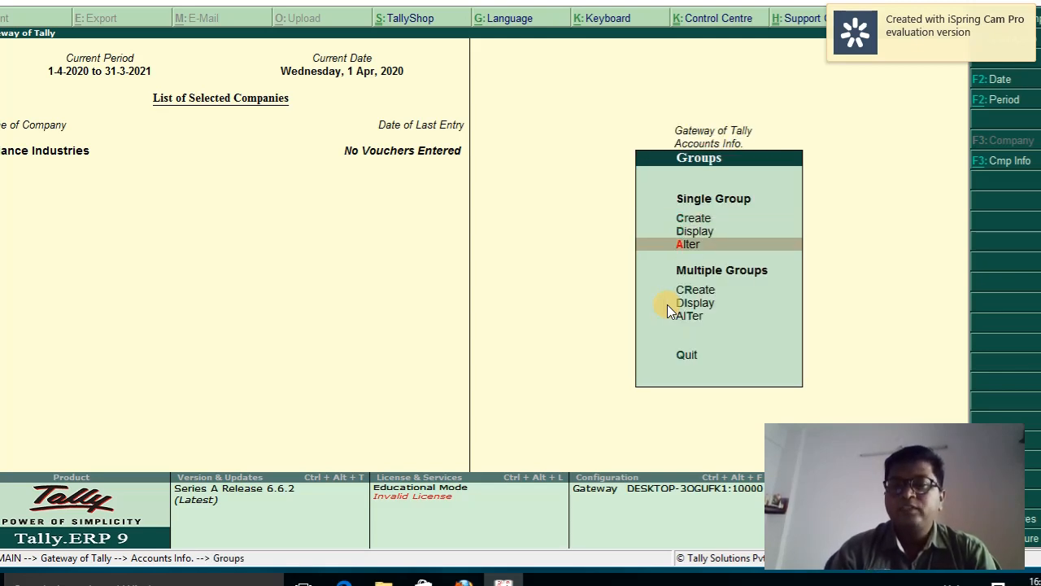
key(Down)
key(Up)
key(Up)
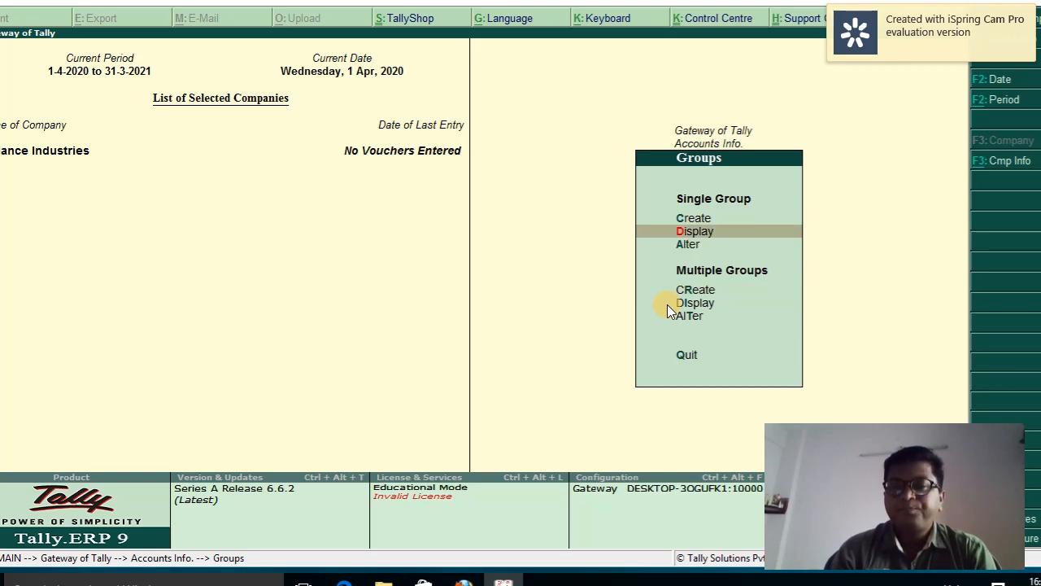
key(Down)
key(Down)
key(Down)
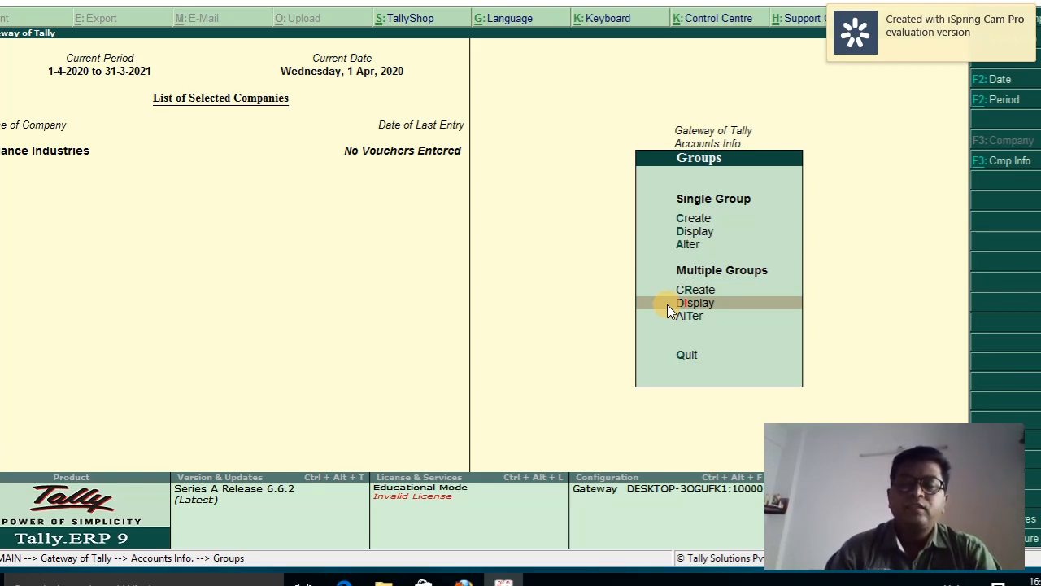
click(666, 303)
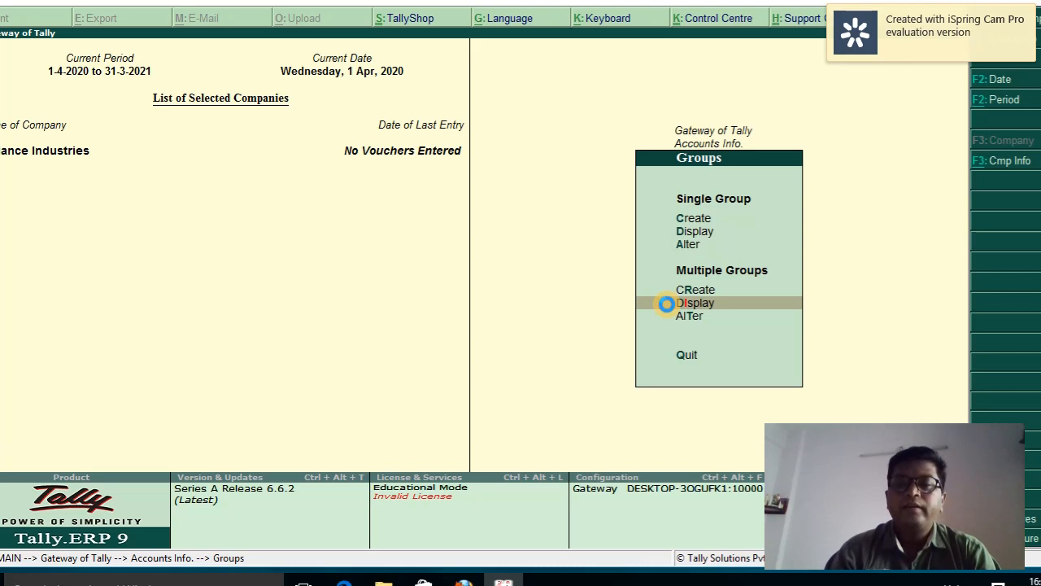
click(666, 303)
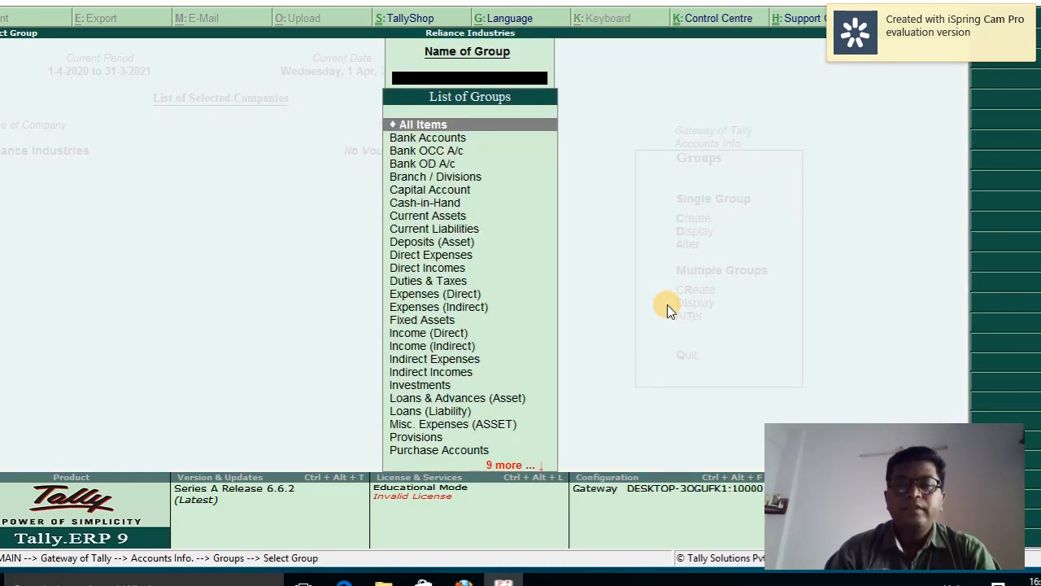
Scroll the List of Groups from Bank Accounts down to Unsecured Loans, then close it
key(Down)
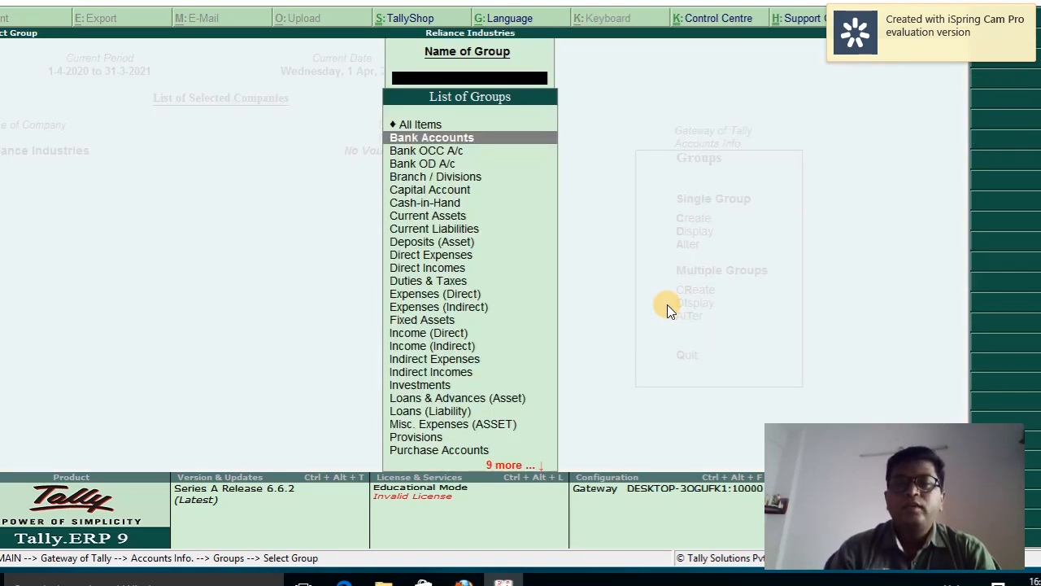
key(Down)
key(Down)
key(Down)
key(Down)
key(Down)
key(Down)
key(Down)
key(Down)
key(Down)
key(Down)
key(Down)
key(Down)
key(Up)
key(Up)
key(Up)
key(Up)
key(Up)
key(Up)
key(Up)
key(Up)
key(Up)
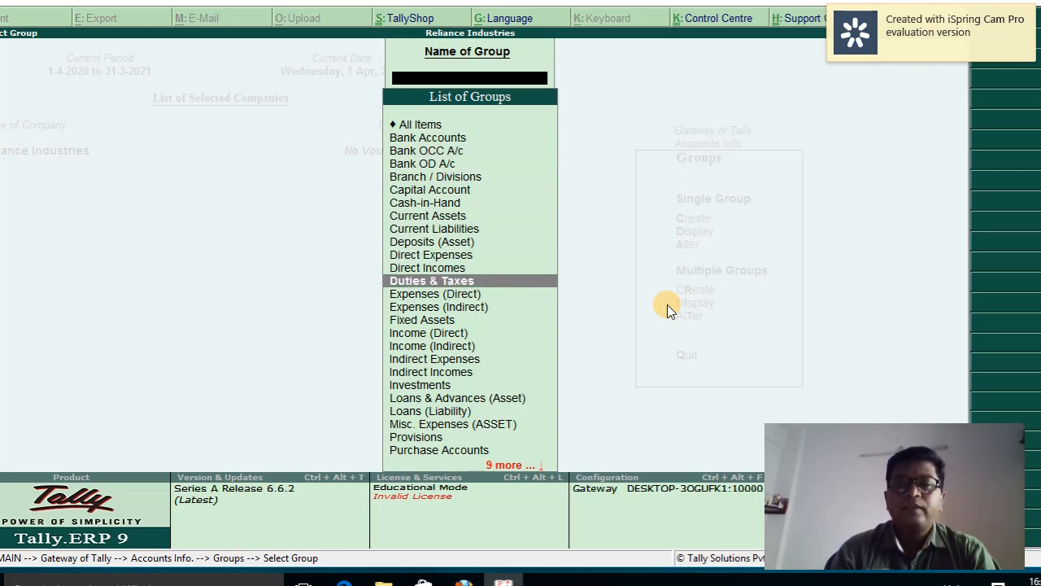
key(Up)
key(Up)
key(Up)
key(Up)
key(Down)
key(Down)
key(Down)
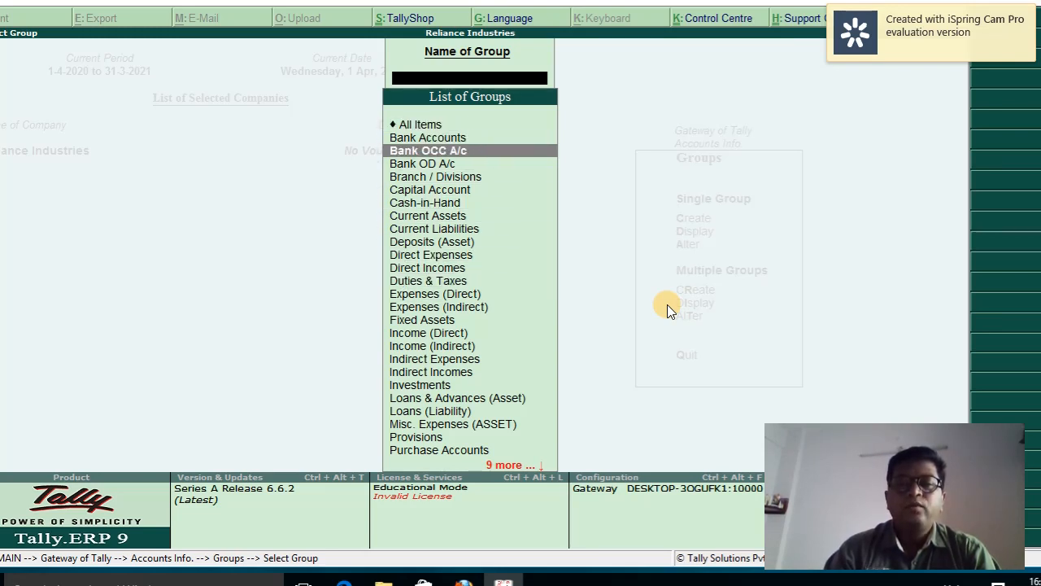
key(Down)
key(Down)
key(Down)
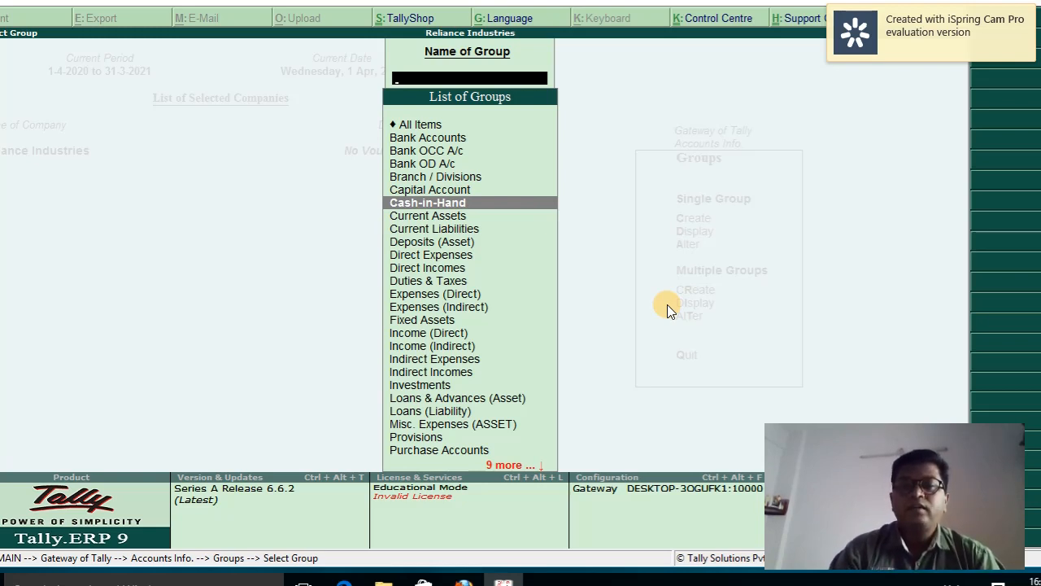
key(Down)
key(Down)
key(Down)
key(Down)
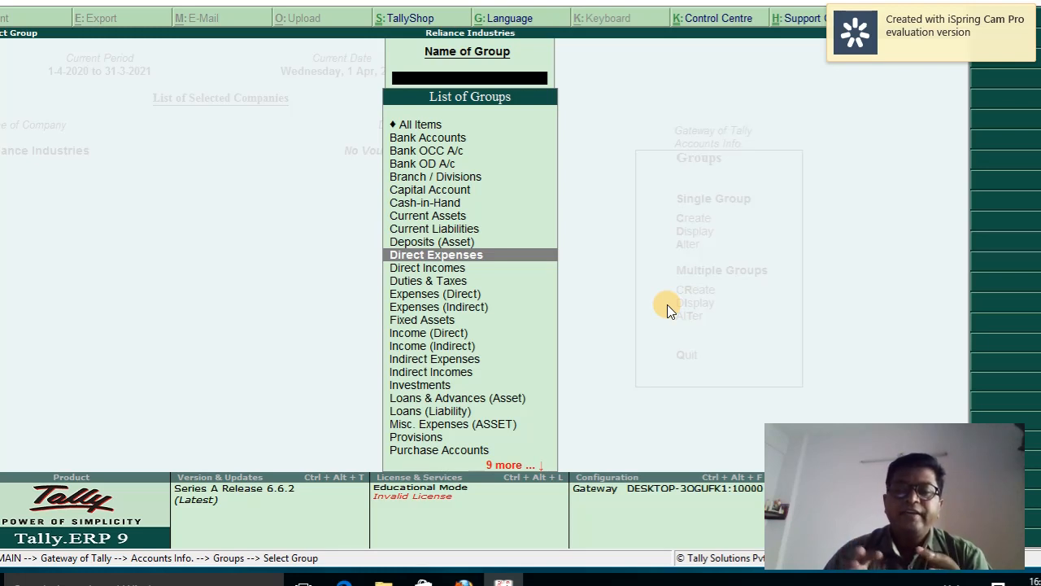
key(Down)
key(Down)
key(Down)
key(Down)
key(Down)
key(Down)
key(Down)
key(Down)
key(Down)
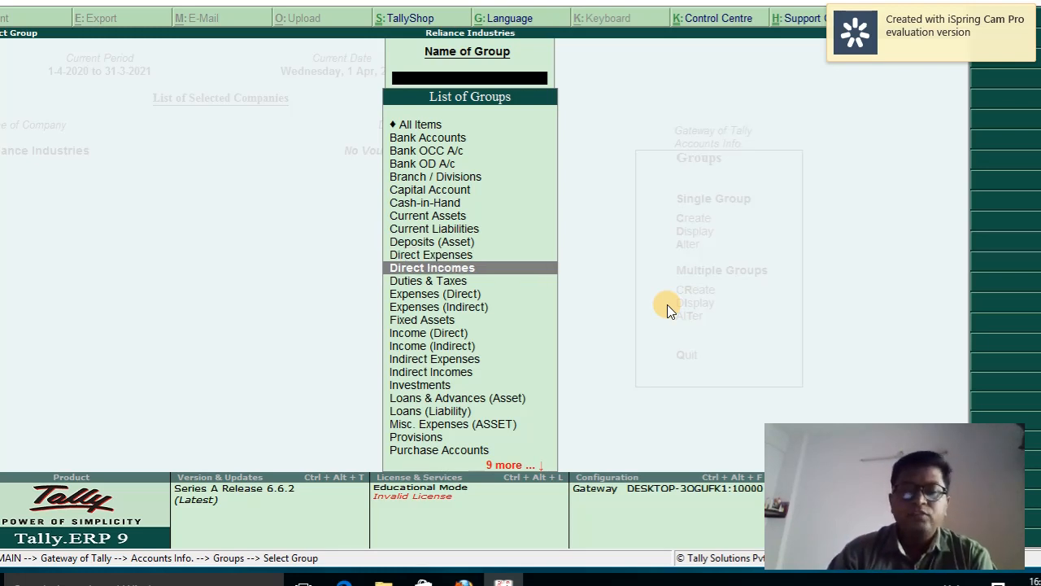
key(Down)
key(Down)
key(Down)
key(Down)
key(Down)
key(Down)
key(Down)
key(Down)
key(Down)
key(Down)
key(Down)
key(Down)
key(Down)
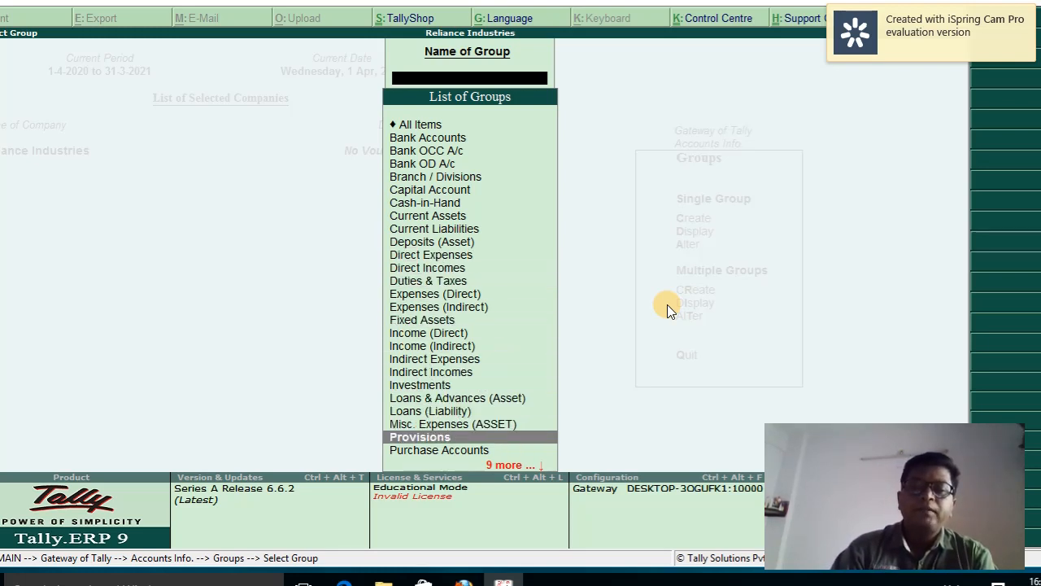
key(Down)
key(Down)
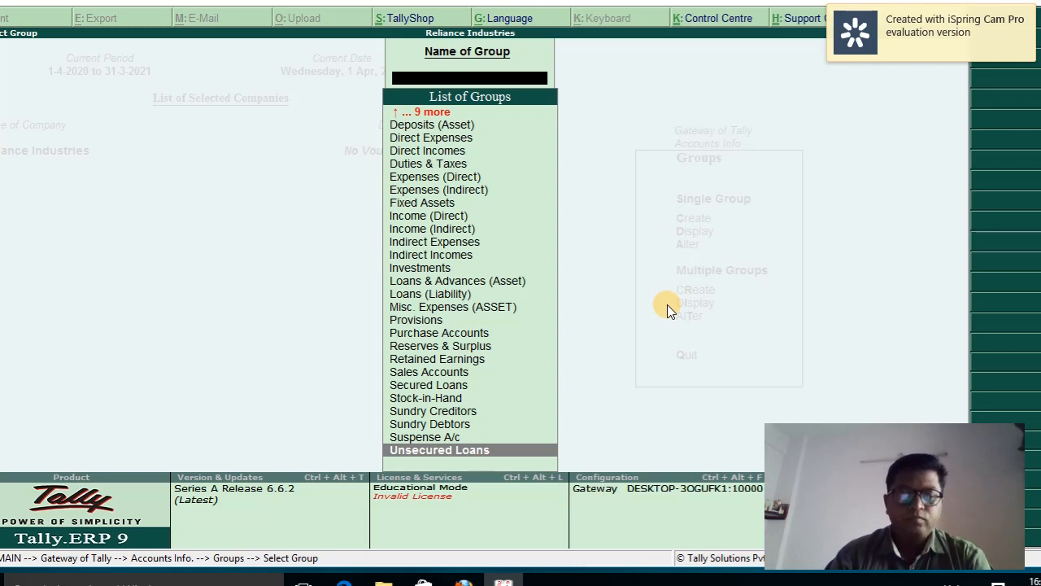
key(Escape)
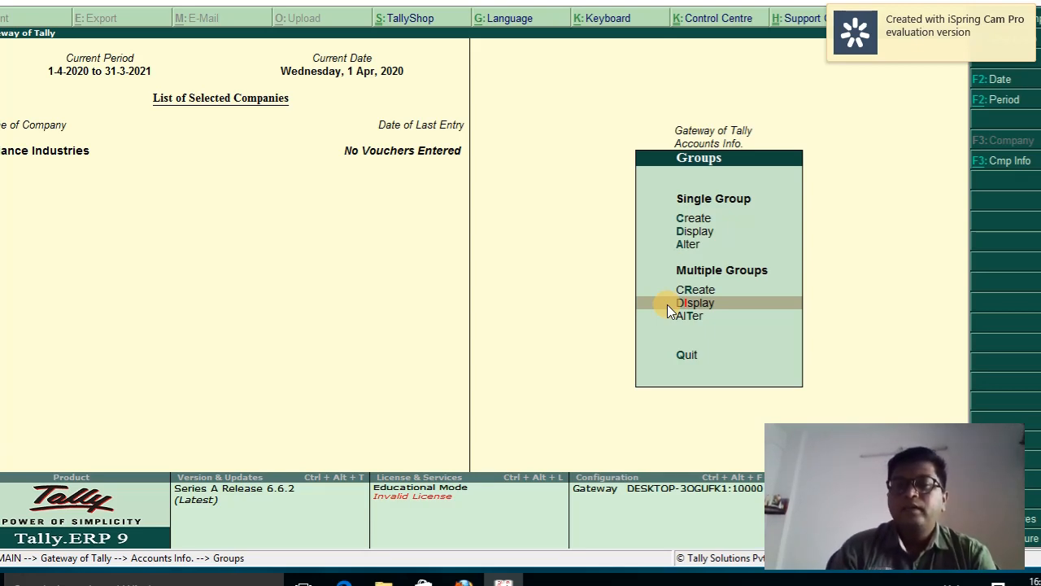
Display the existing ledgers, Cash and Profit & Loss A/c, then close the list
key(Down)
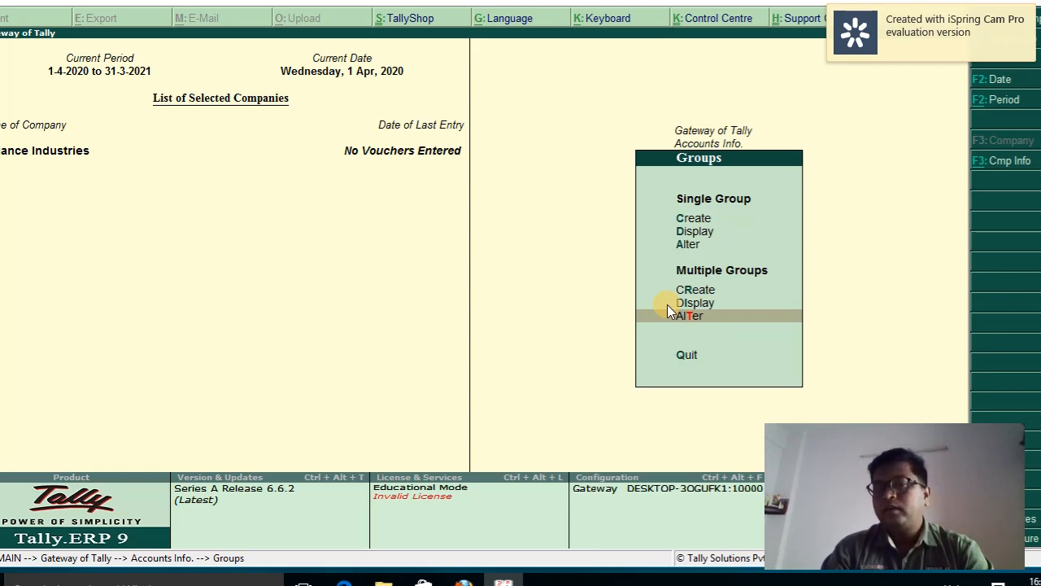
key(Escape)
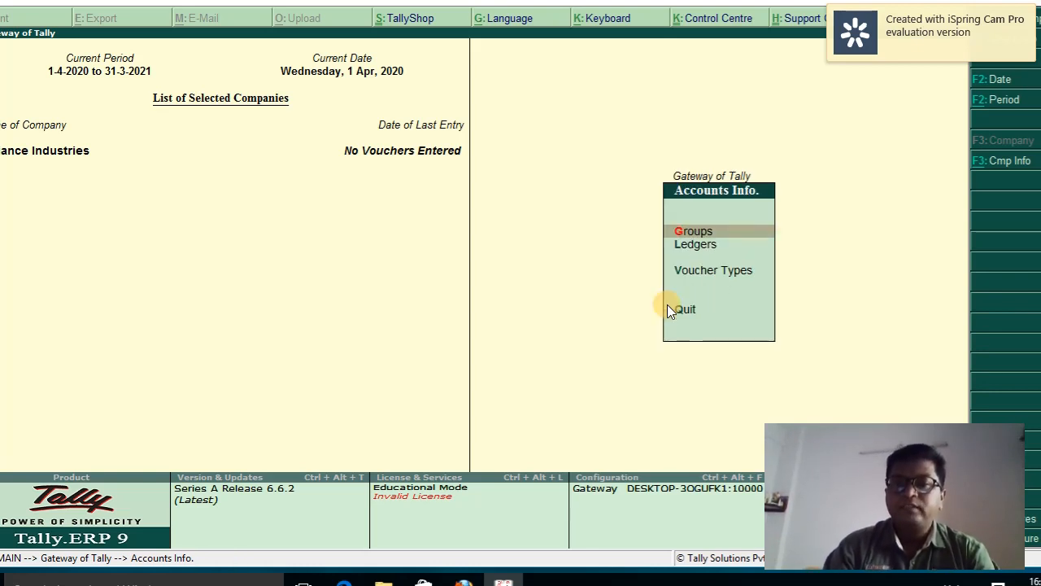
key(Down)
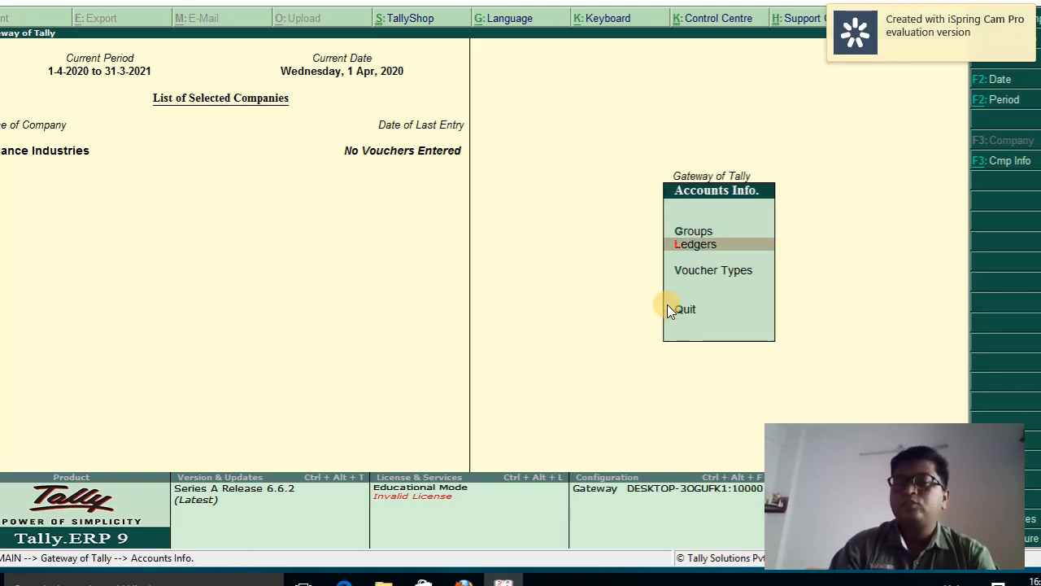
key(Return)
key(Down)
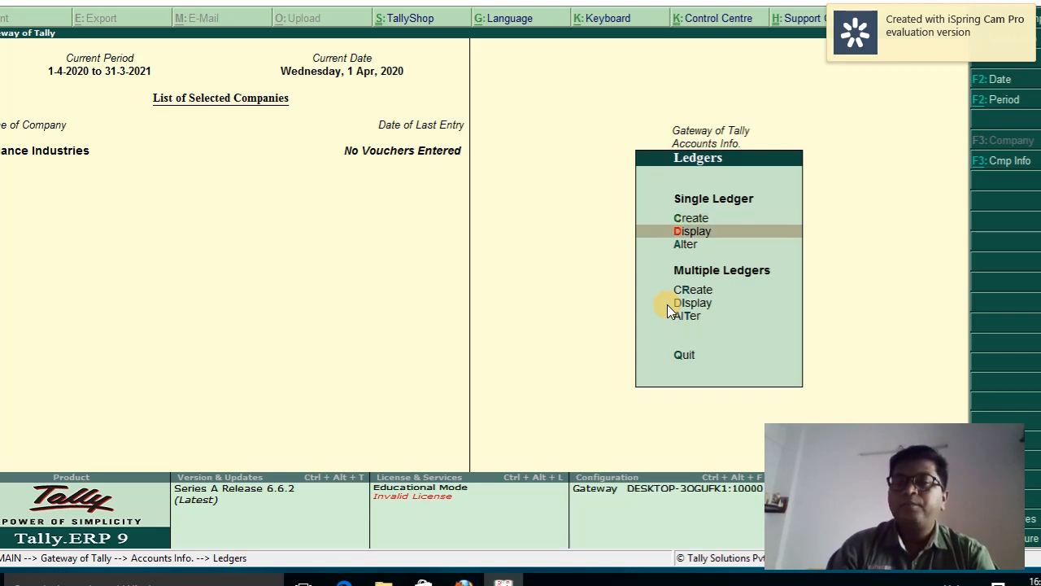
key(Return)
key(Down)
key(Up)
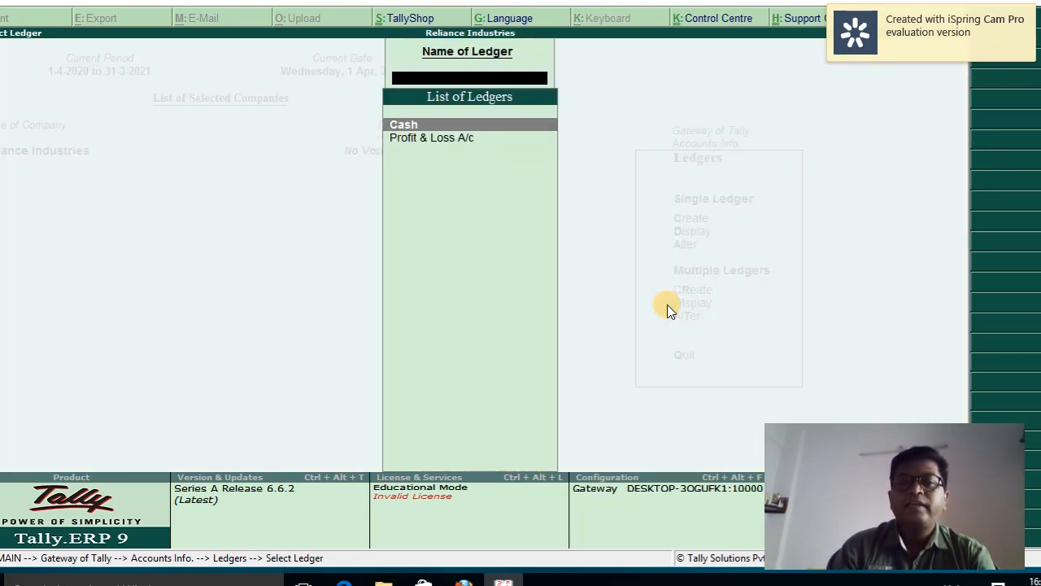
key(Down)
key(Up)
key(Down)
key(Escape)
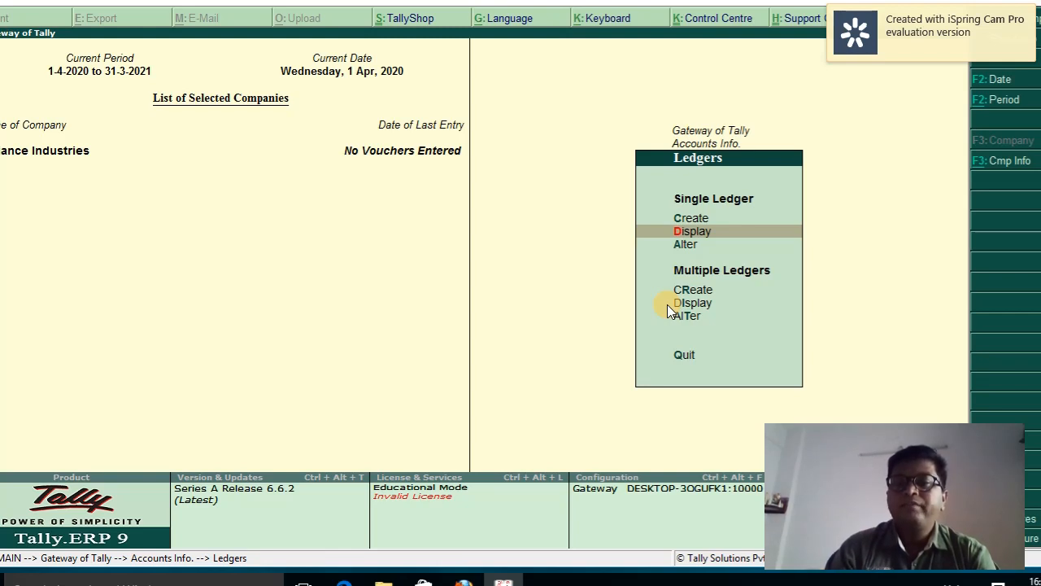
Choose to create a single new ledger from the Ledgers menu
key(Up)
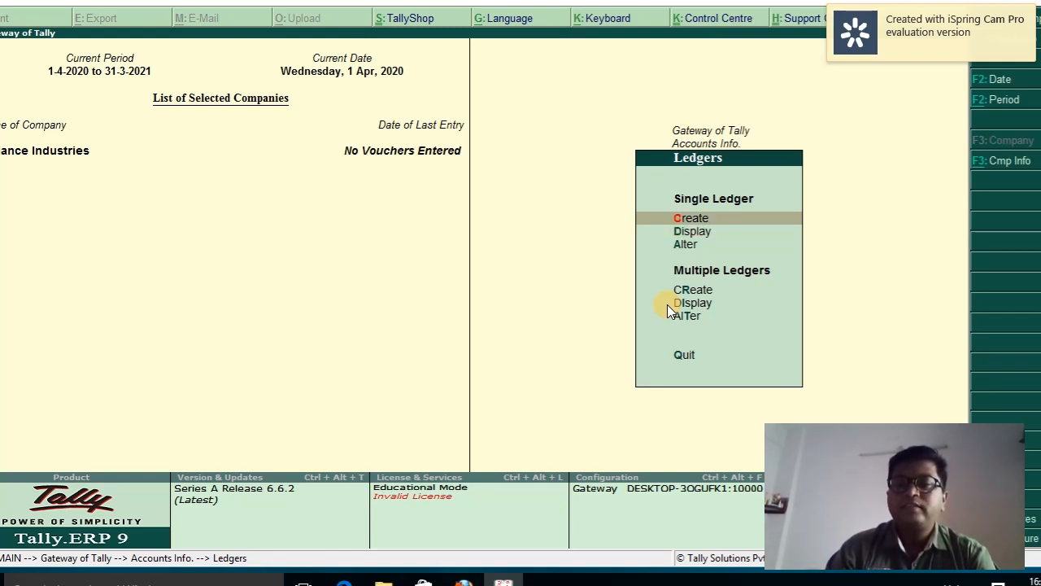
key(Down)
key(Down)
key(Down)
key(Down)
key(Up)
key(Up)
key(Up)
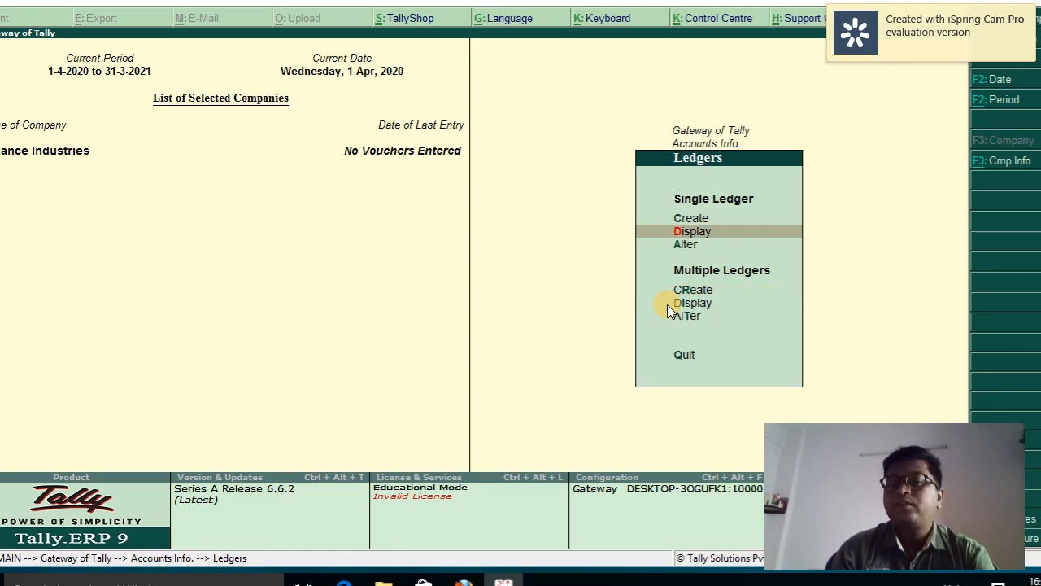
key(Up)
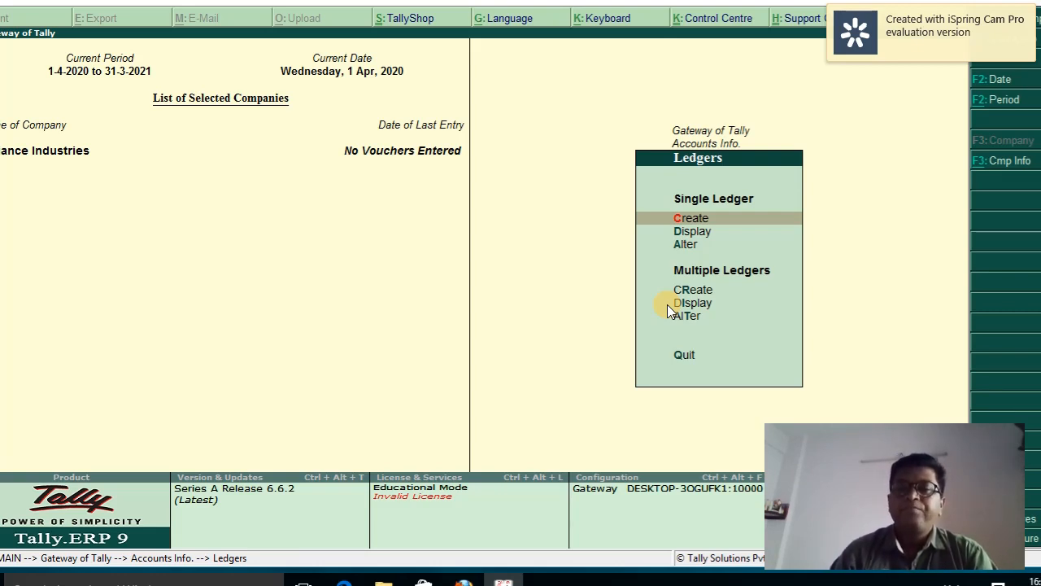
click(666, 303)
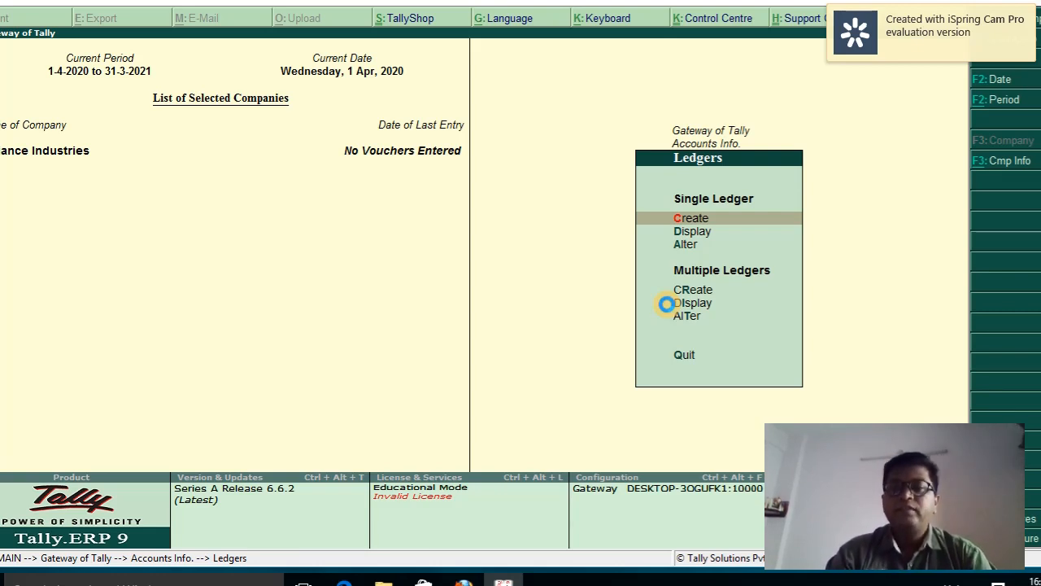
key(Return)
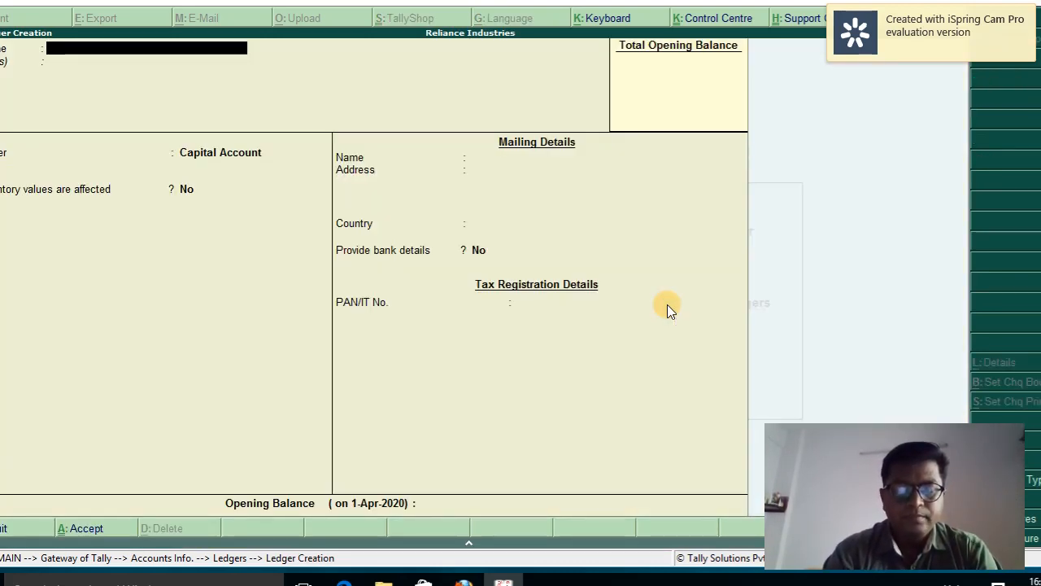
Enter the proprietor's capital account ledger name and place it under Capital Account
text(Ni)
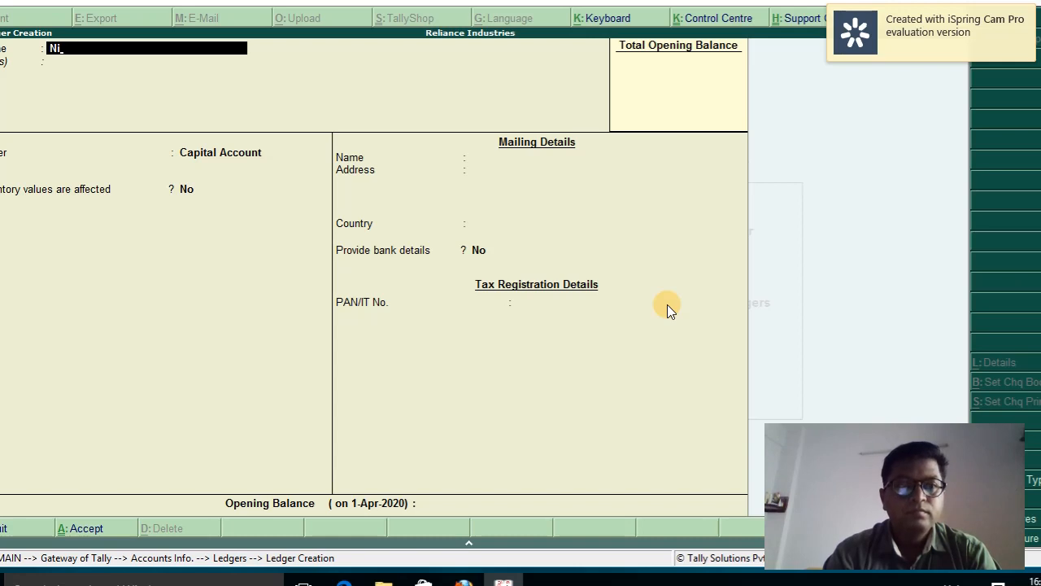
text(tin Capital Acc)
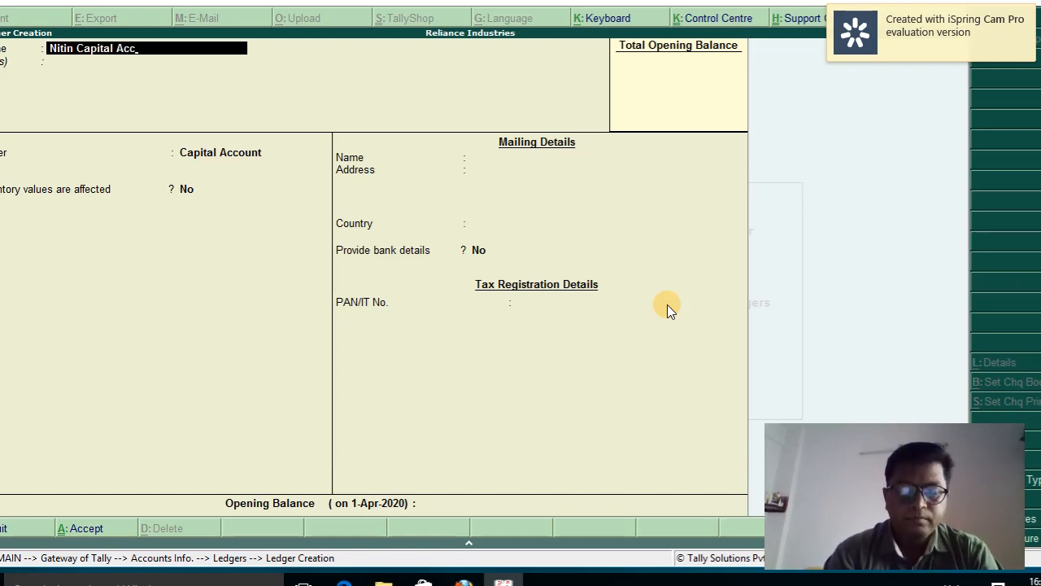
text(ount)
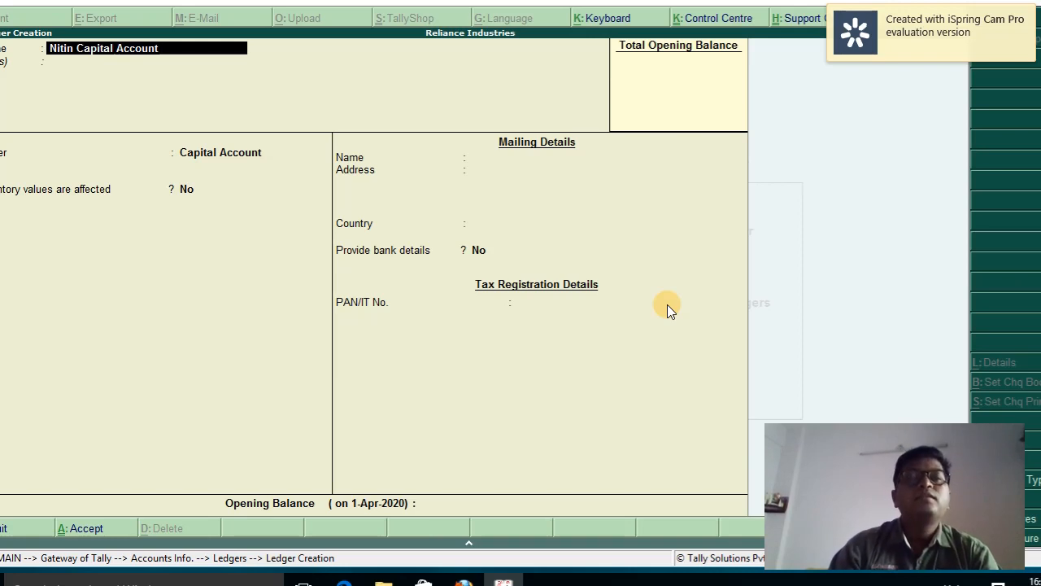
key(Return)
key(Return)
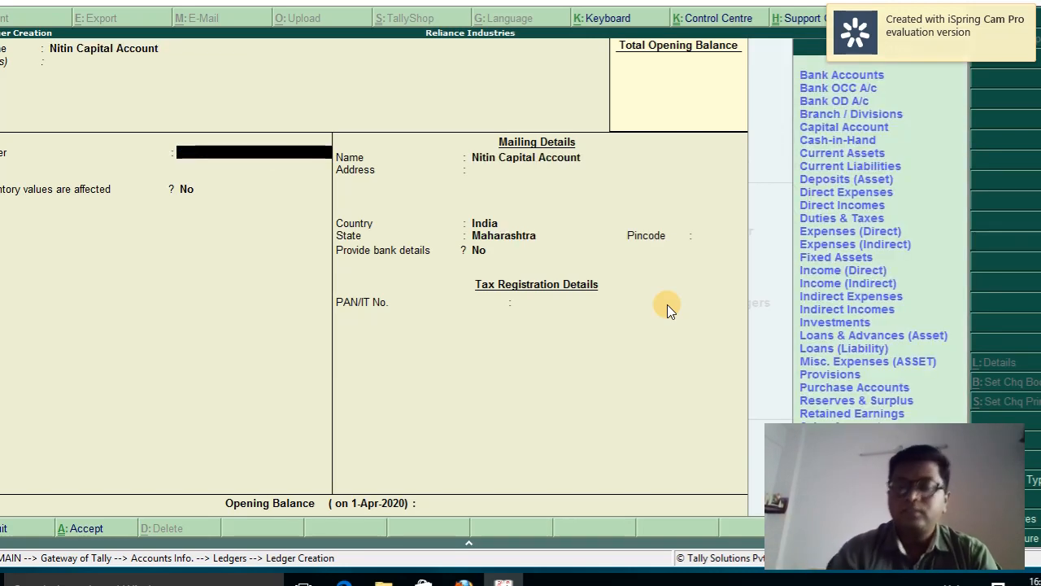
key(Down)
key(Down)
key(Down)
key(Down)
key(Down)
key(Down)
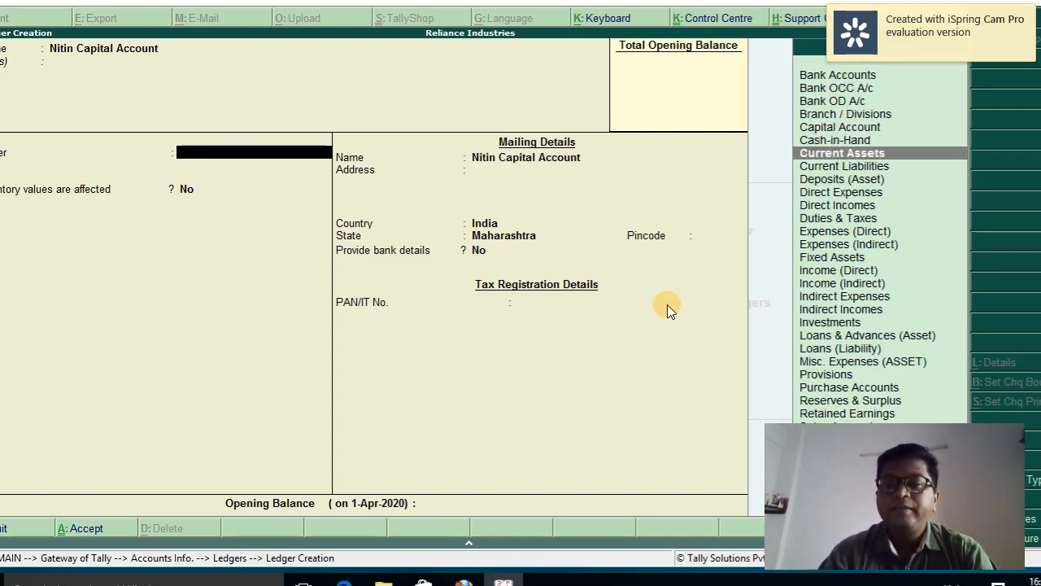
key(Up)
key(Up)
key(Down)
key(Down)
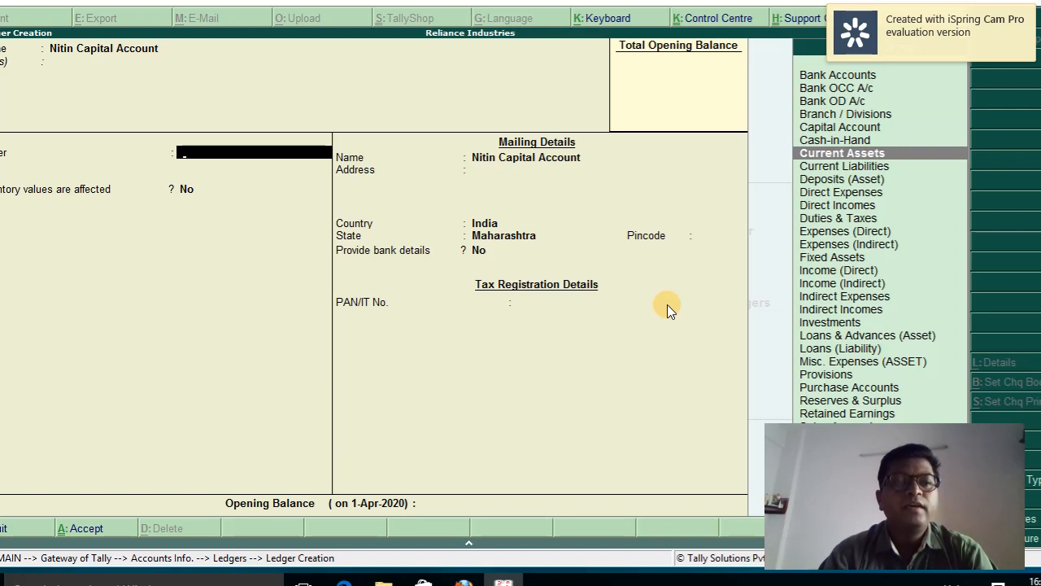
key(Down)
key(Down)
key(Down)
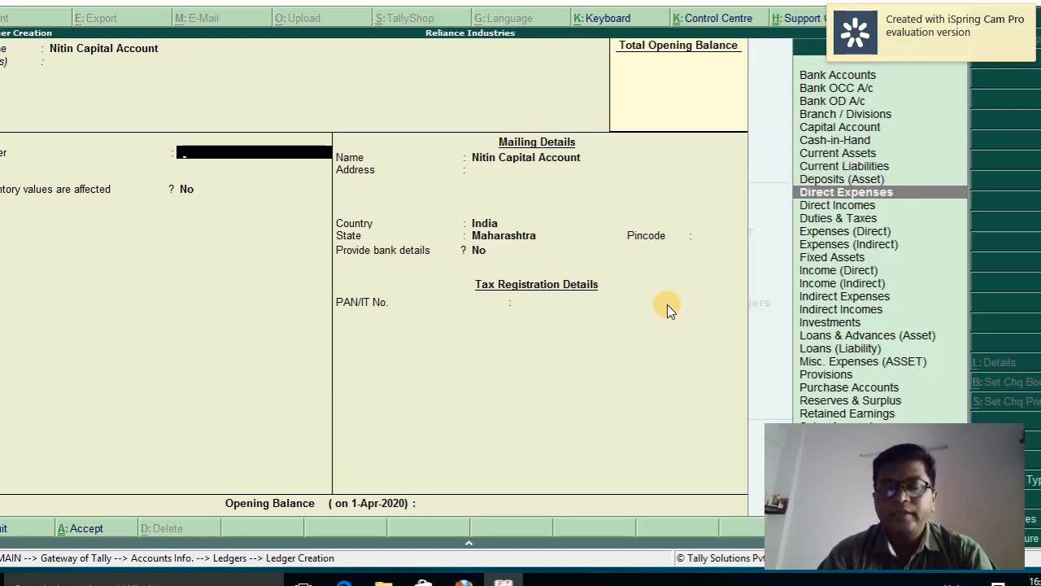
key(Up)
key(Up)
key(Up)
key(Up)
key(Up)
key(Up)
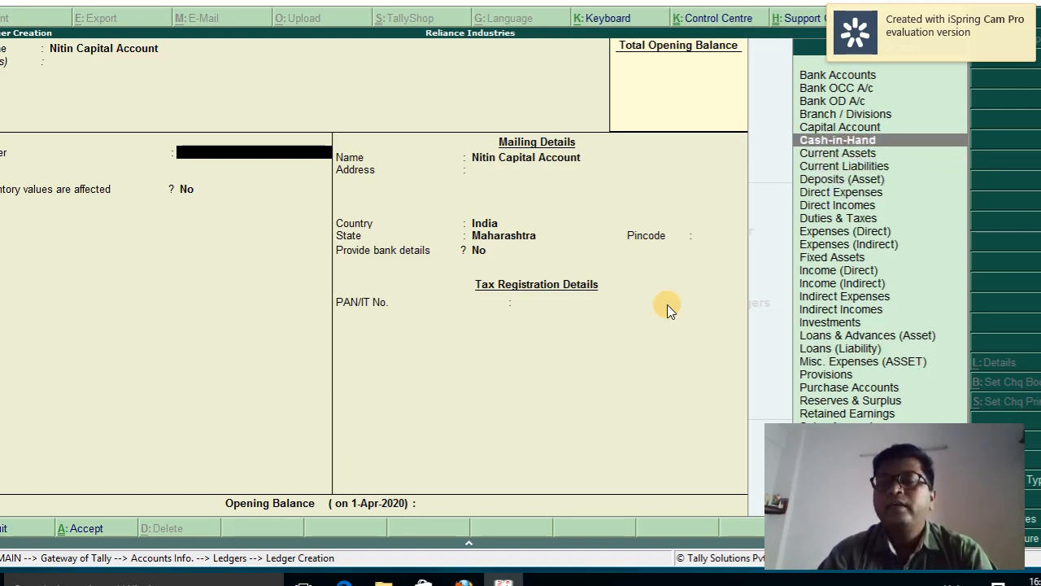
key(Up)
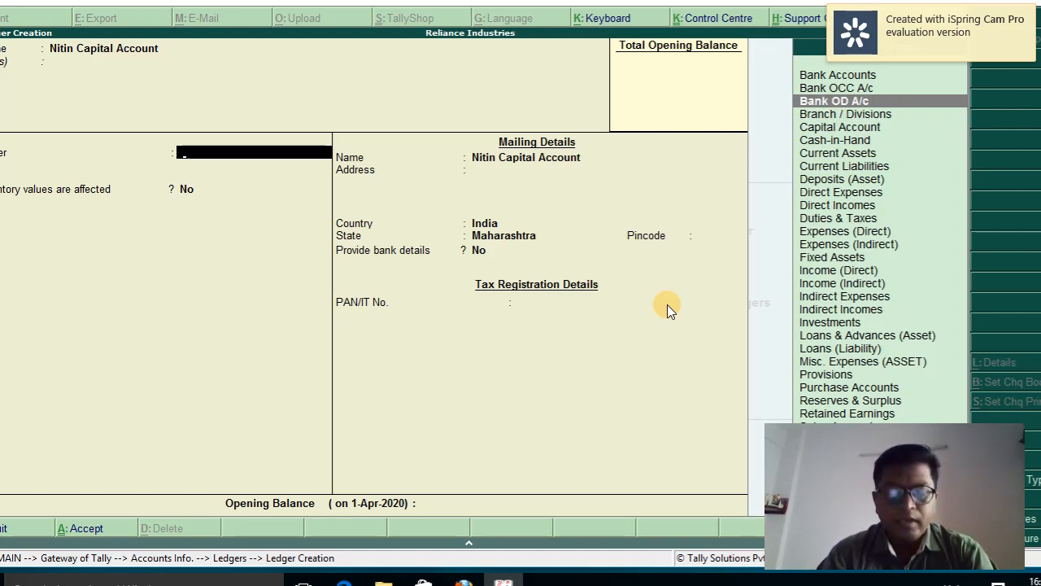
text(Ca)
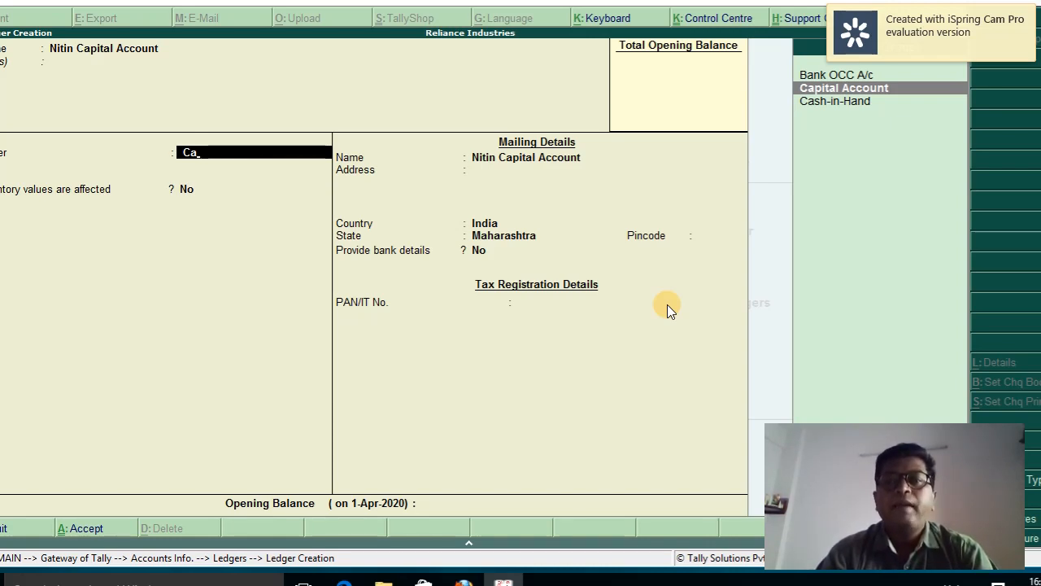
key(Return)
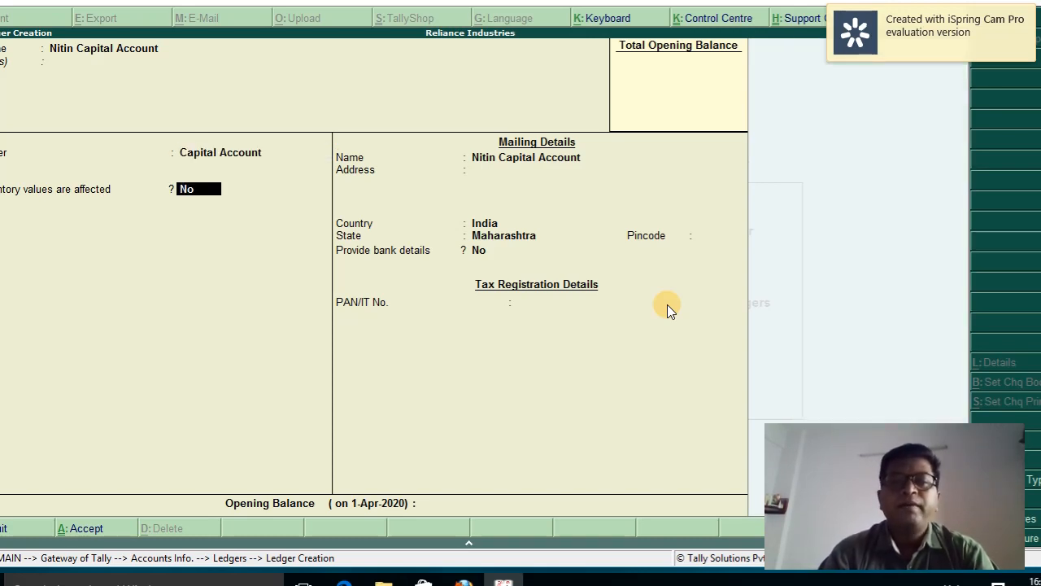
Give the ledger a 5,00,000 Cr opening balance and save it
key(Return)
key(Return)
key(Return)
key(Return)
key(Return)
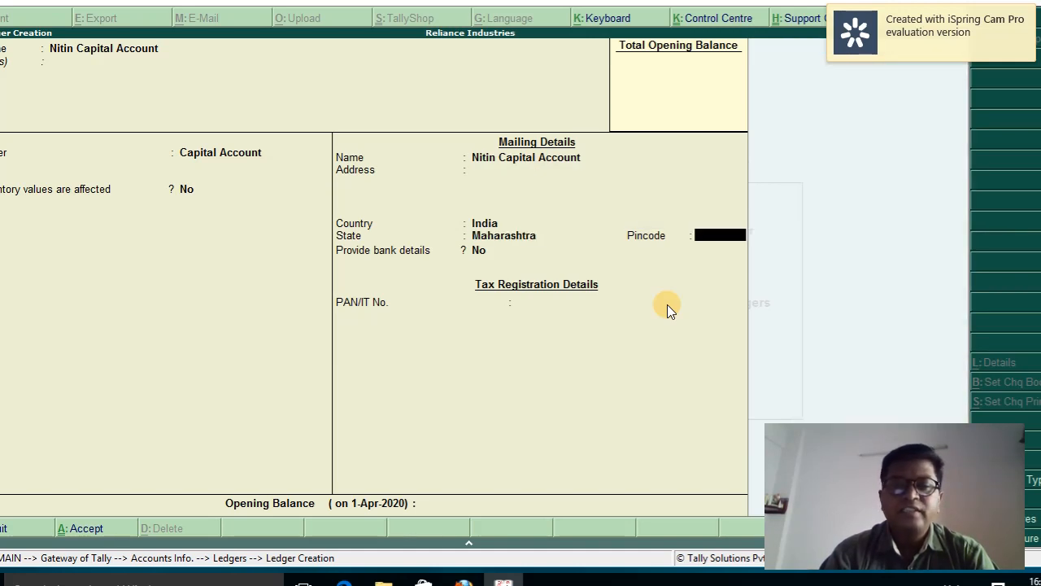
key(Return)
key(Return)
key(Return)
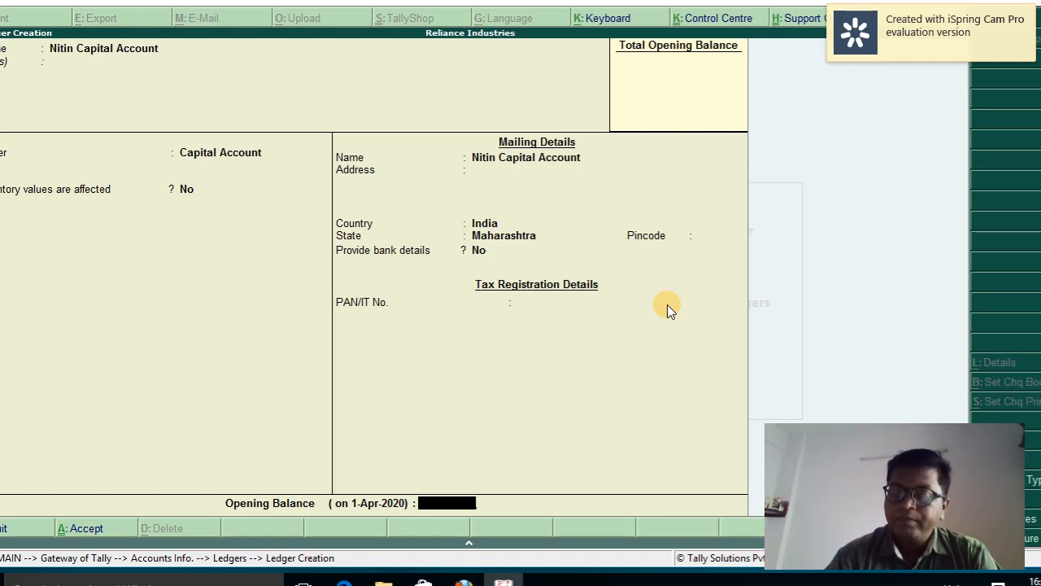
text(5,00,00)
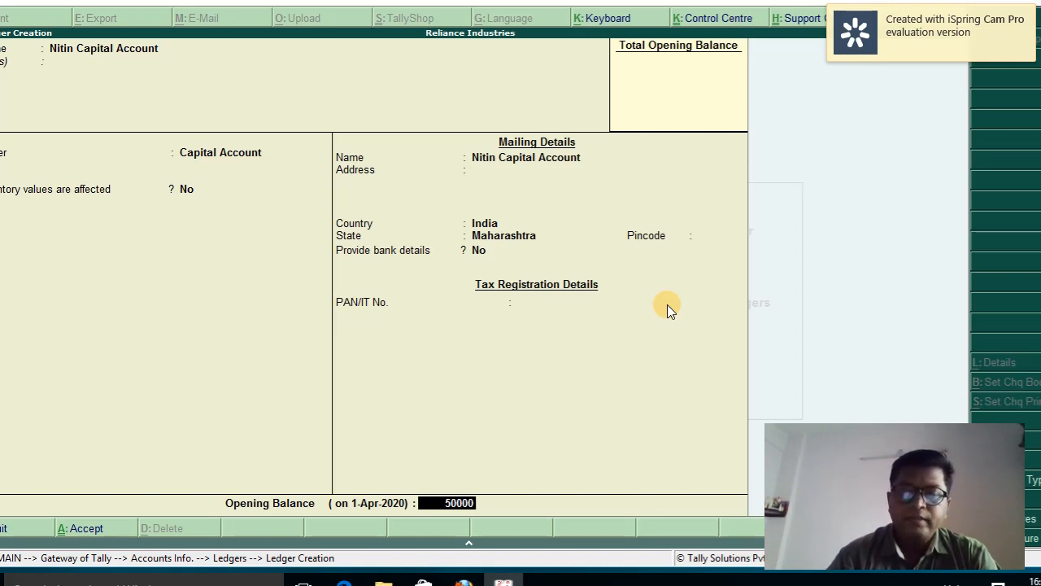
text(0)
key(Return)
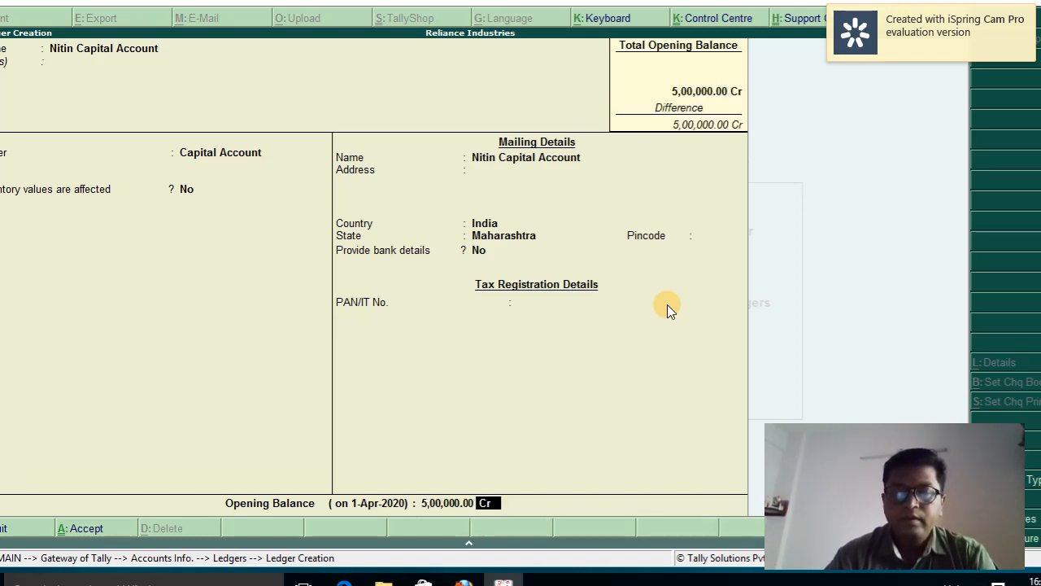
key(Return)
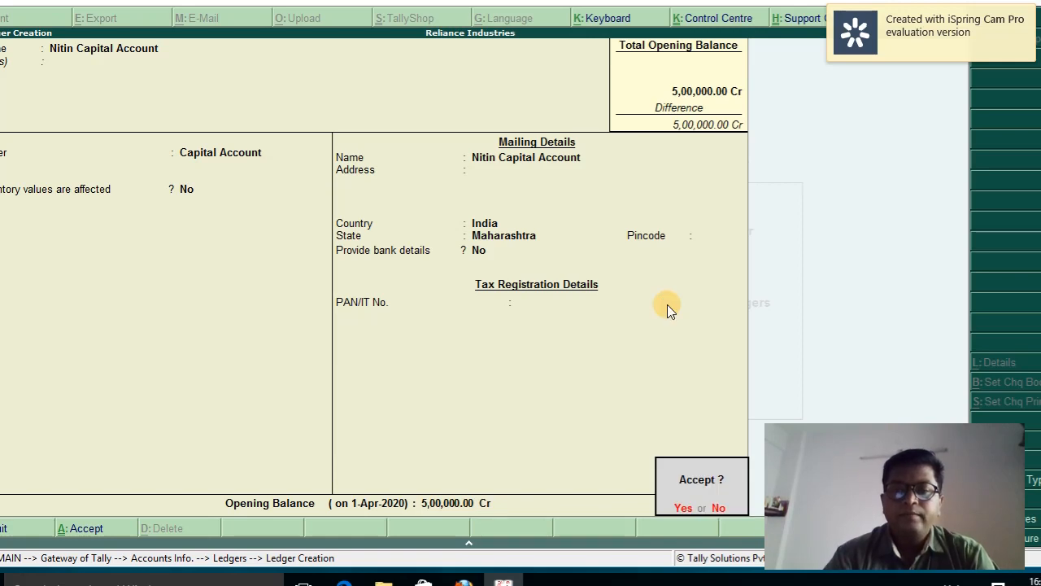
key(Return)
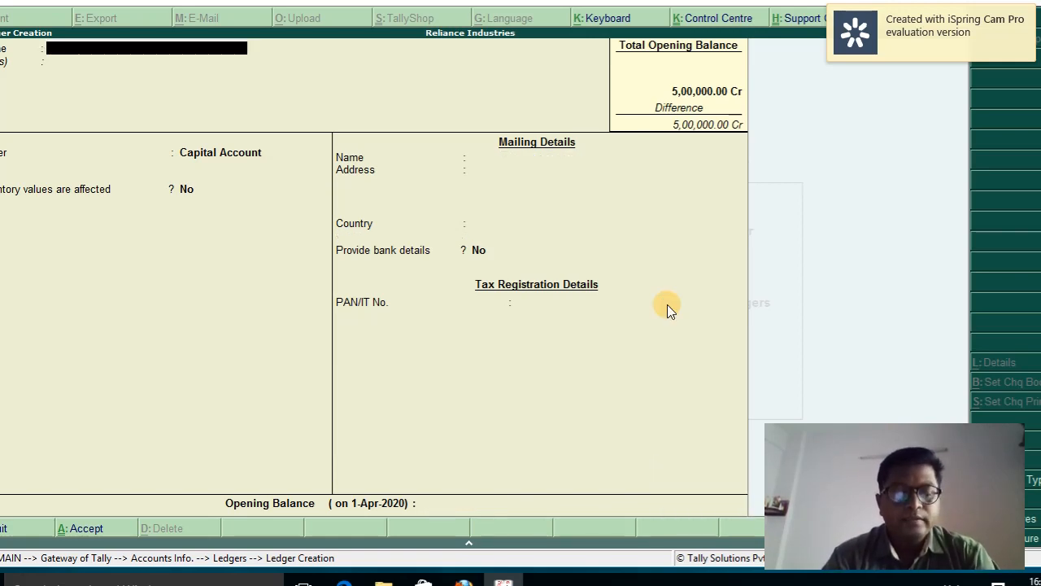
Create a ledger named HDFC Bank Account under the Bank Accounts group
text(HD)
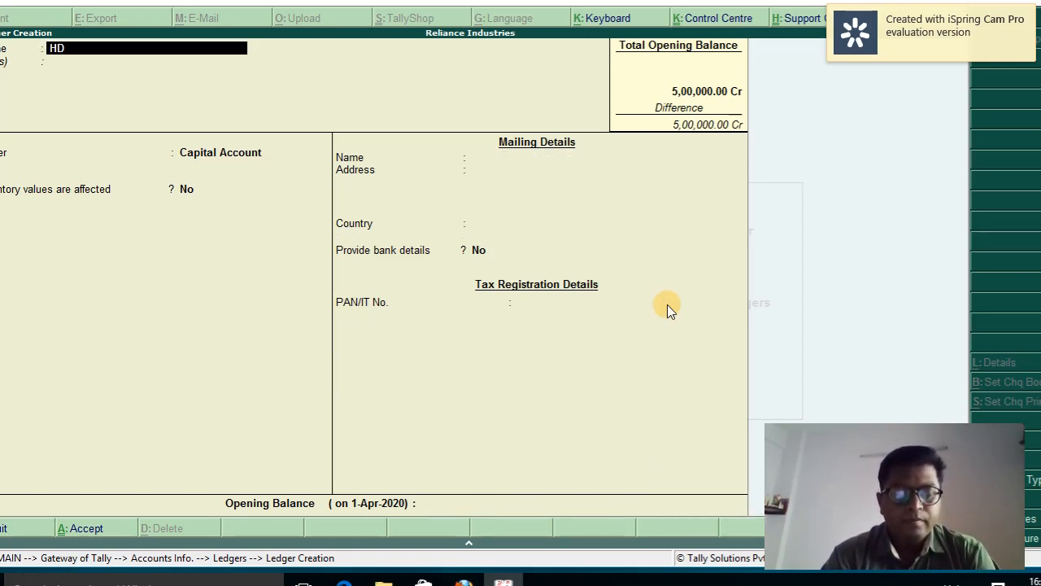
text(FC Ba)
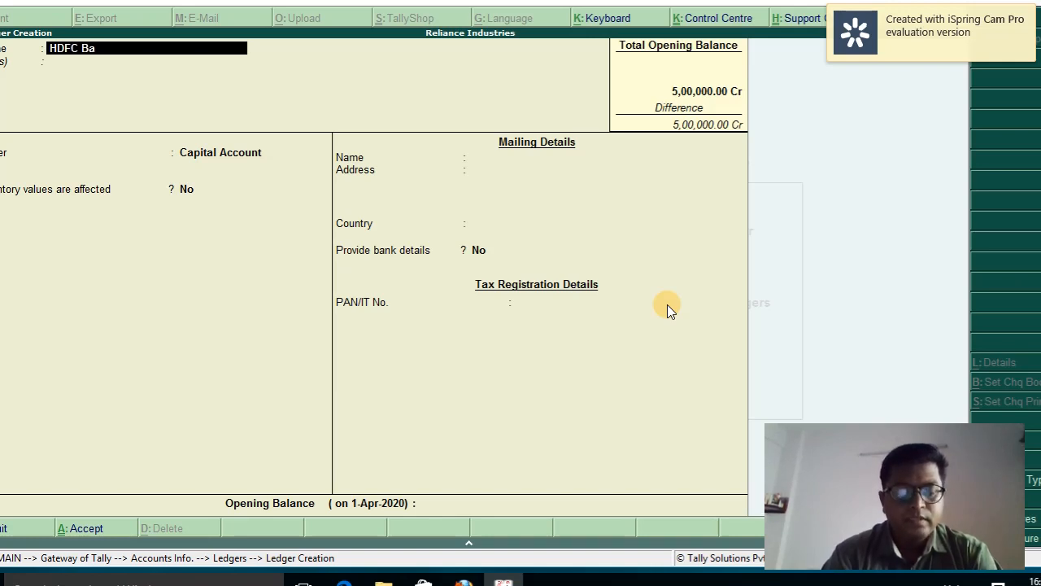
text(nk Account)
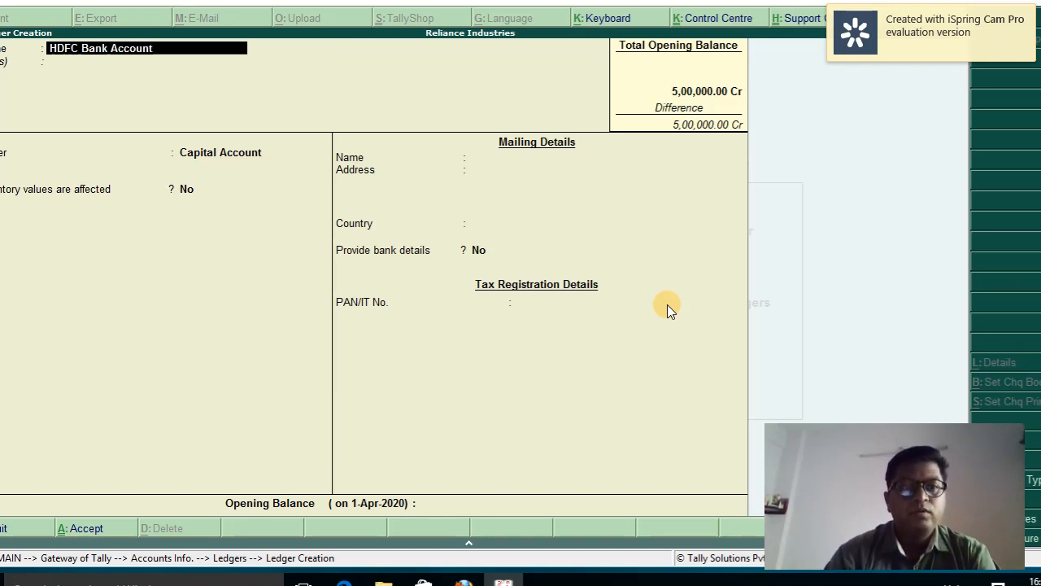
key(Return)
text(Ban)
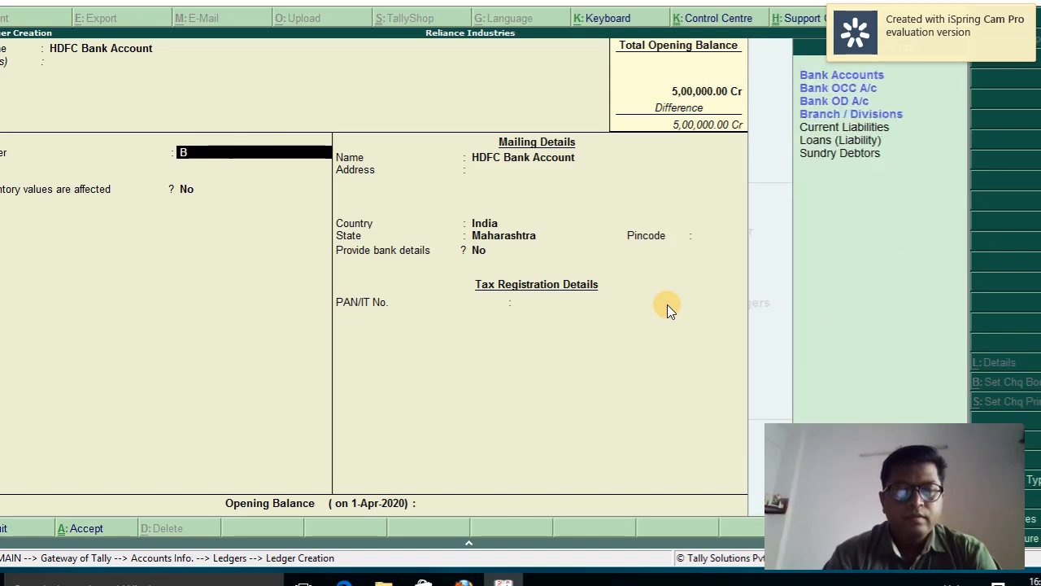
key(BackSpace)
key(BackSpace)
key(BackSpace)
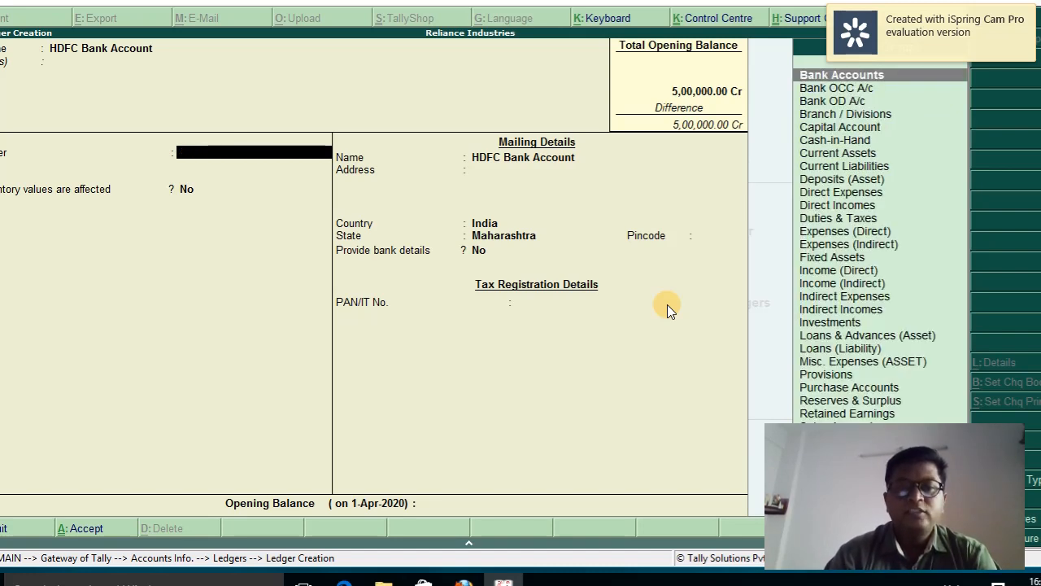
text(B)
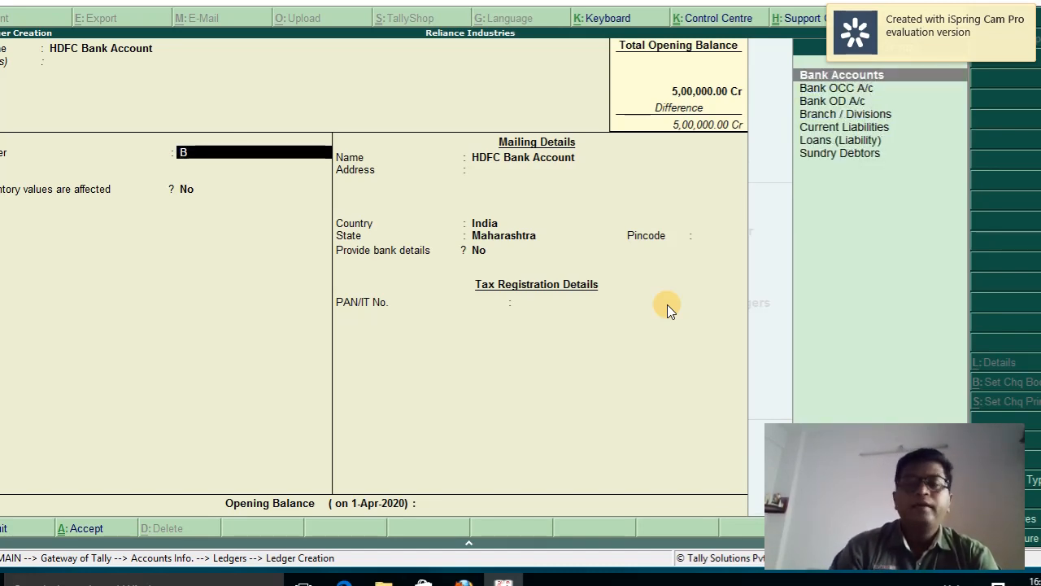
key(Return)
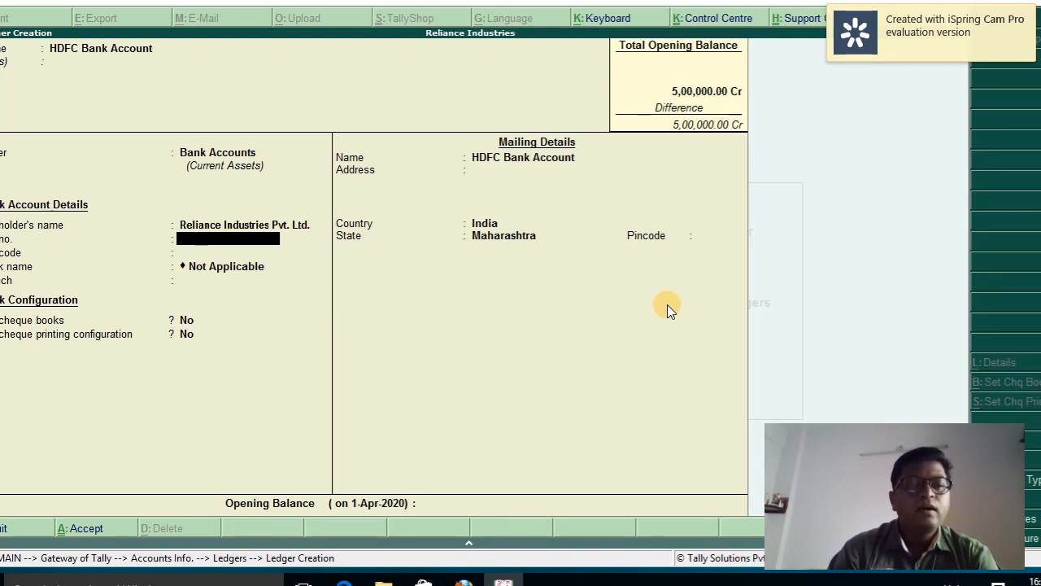
Fill in the bank account number, leaving IFSC, branch and cheque settings blank
key(BackSpace)
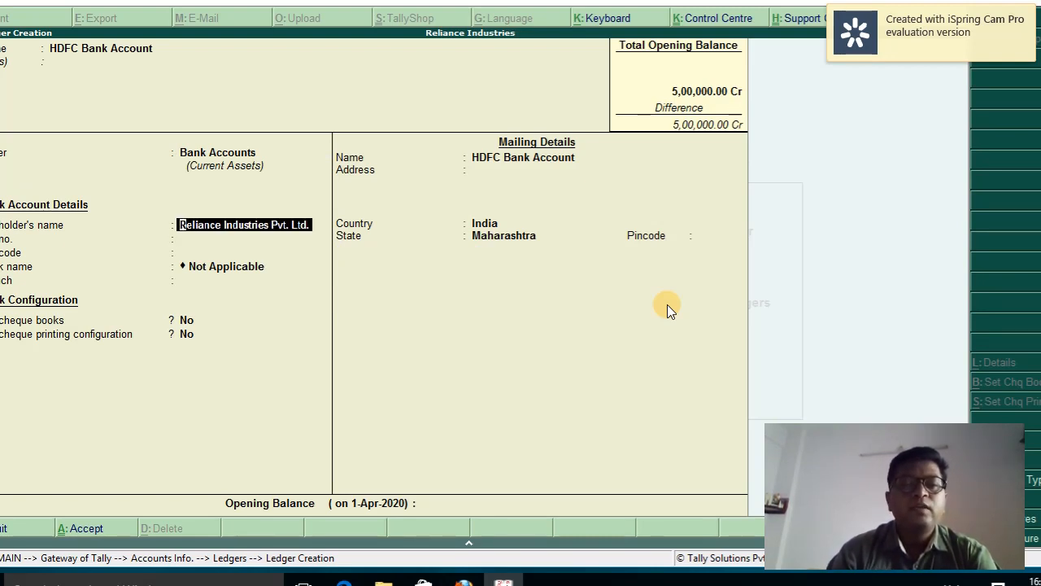
key(Return)
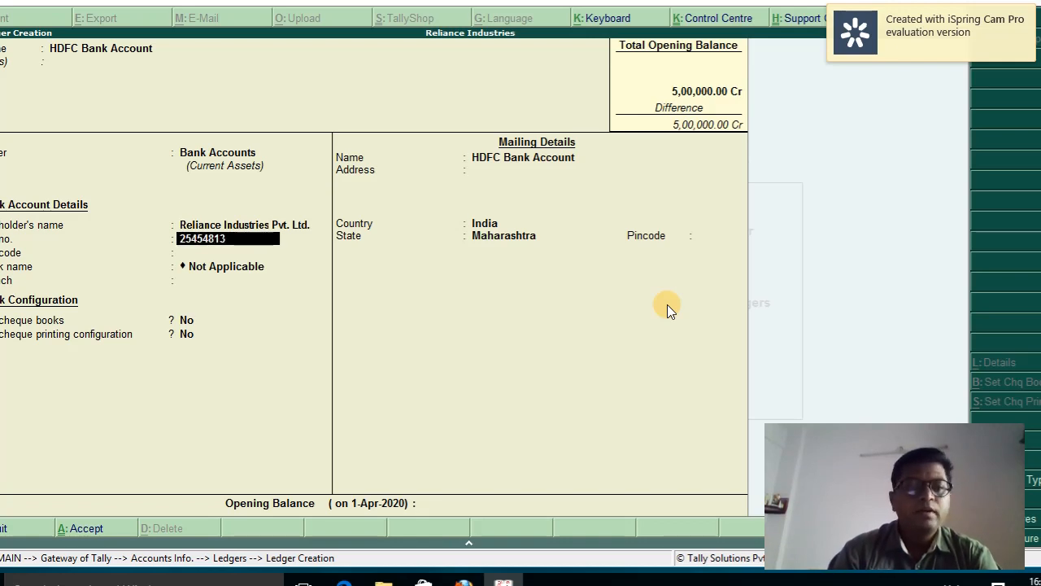
key(Return)
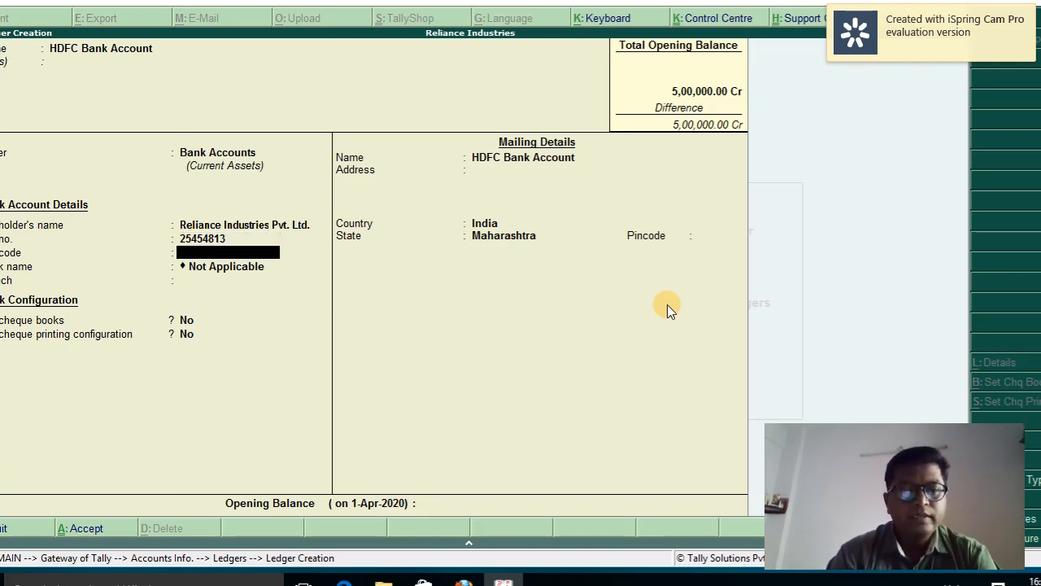
key(Return)
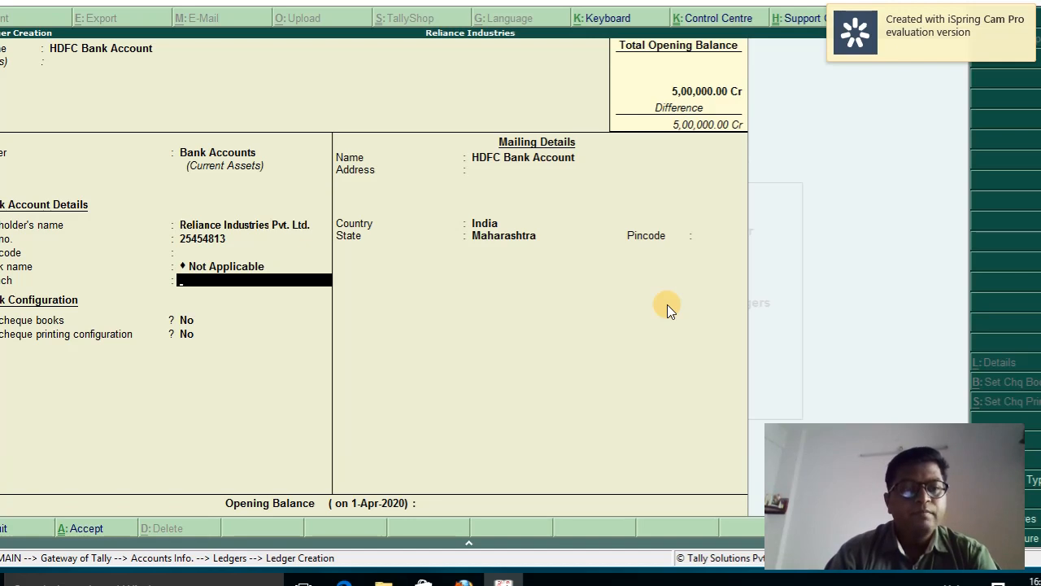
key(Return)
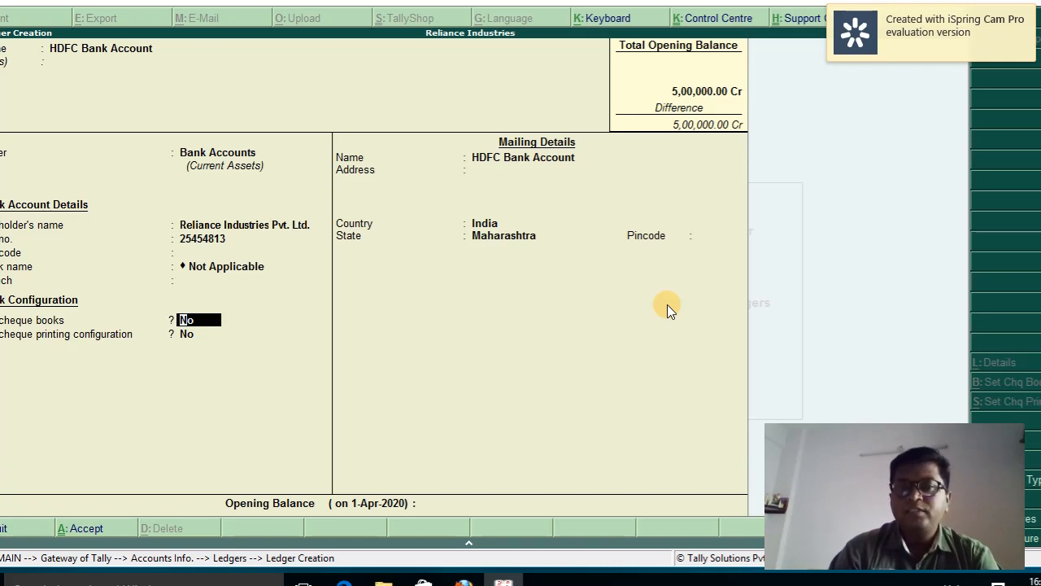
key(Return)
key(Return)
key(Return)
key(Return)
key(Return)
key(Return)
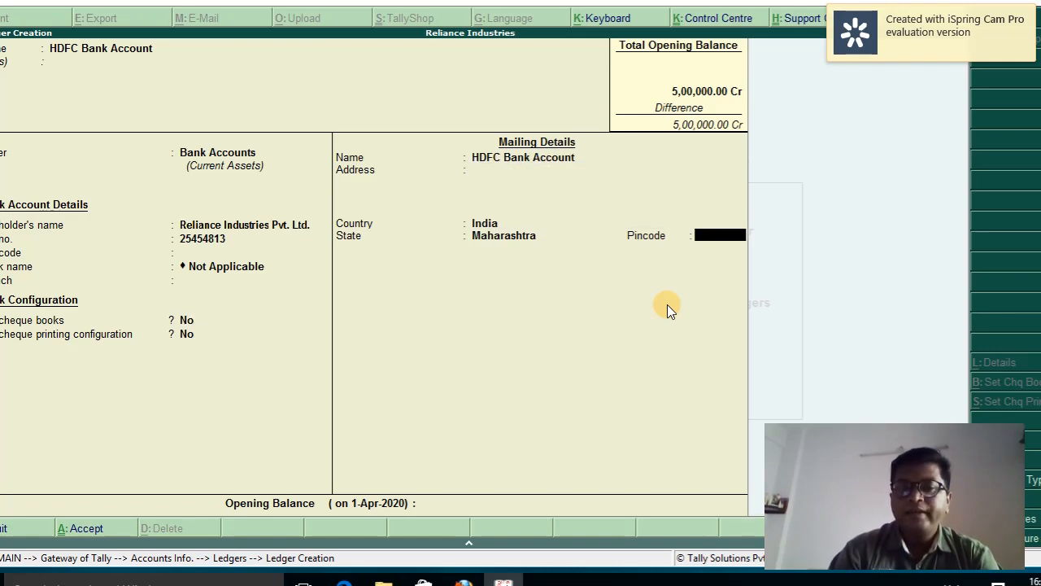
key(Return)
Set a 5,00,000 Dr opening balance, save the bank ledger, and exit the blank form
text(5,00,000)
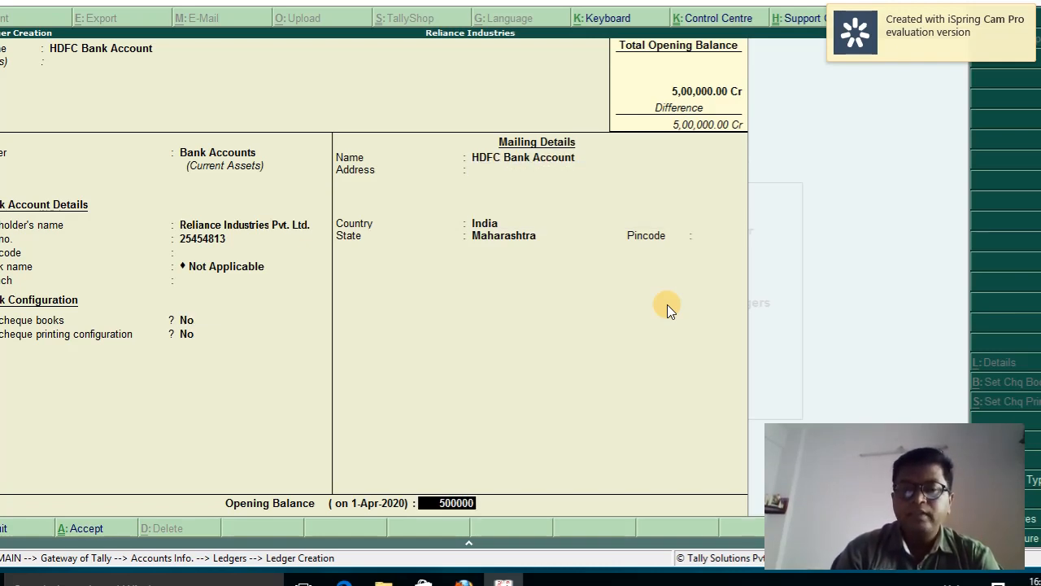
key(Return)
key(Return)
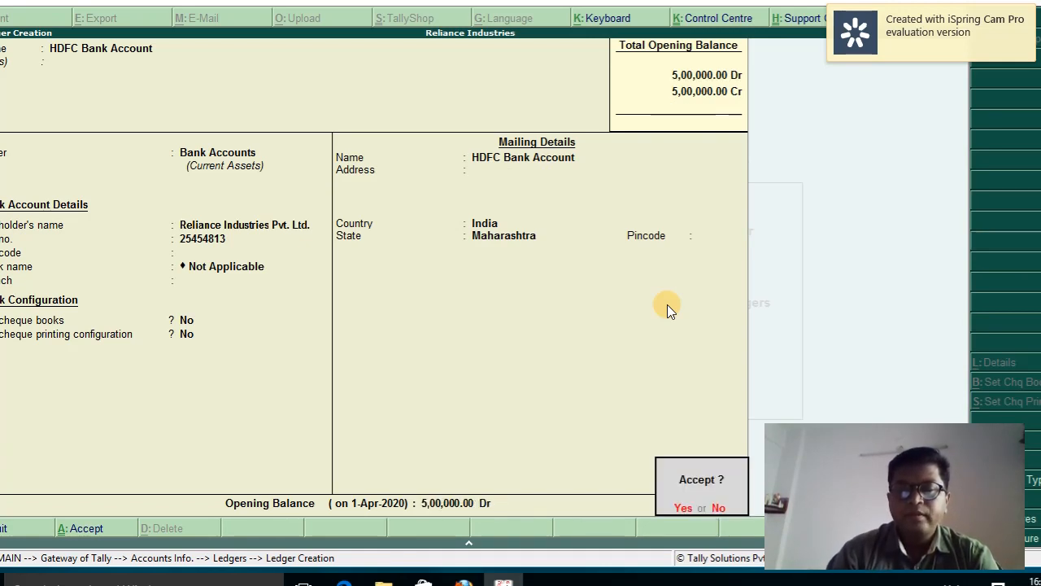
click(667, 304)
key(Return)
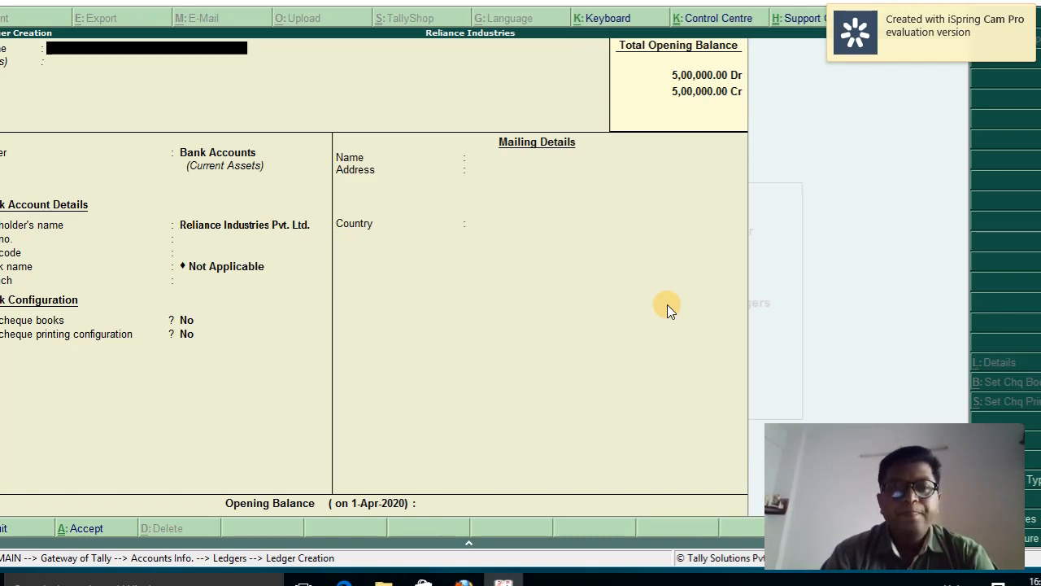
key(Escape)
Open the capital account ledger for alteration from the Ledgers menu
key(Return)
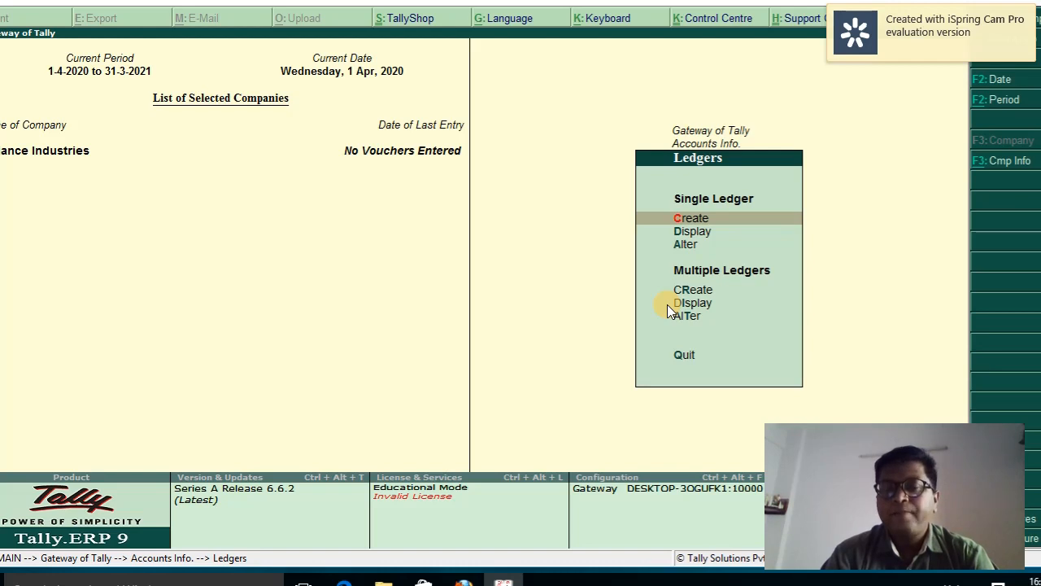
key(Down)
key(Down)
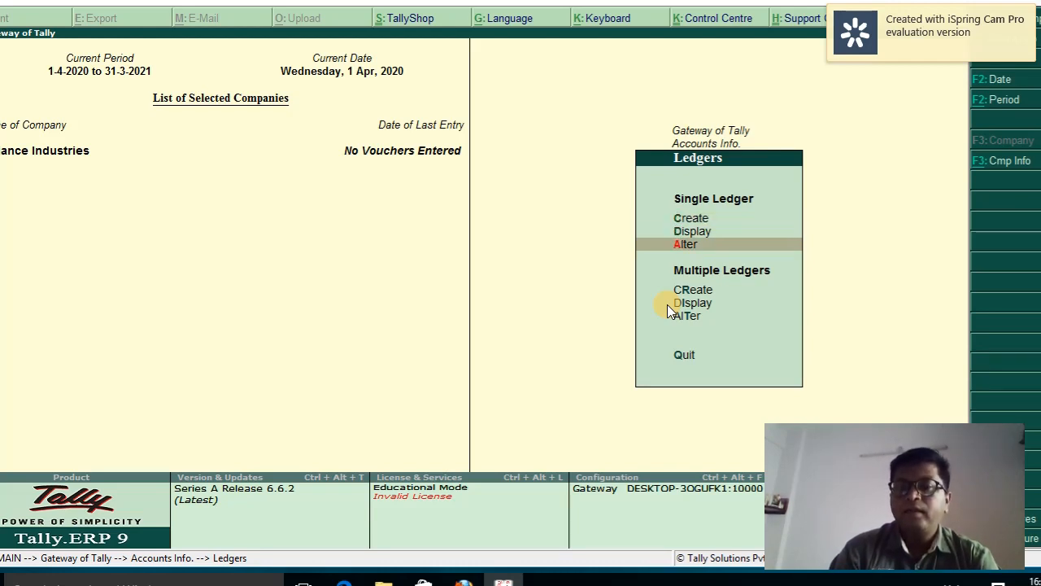
key(Return)
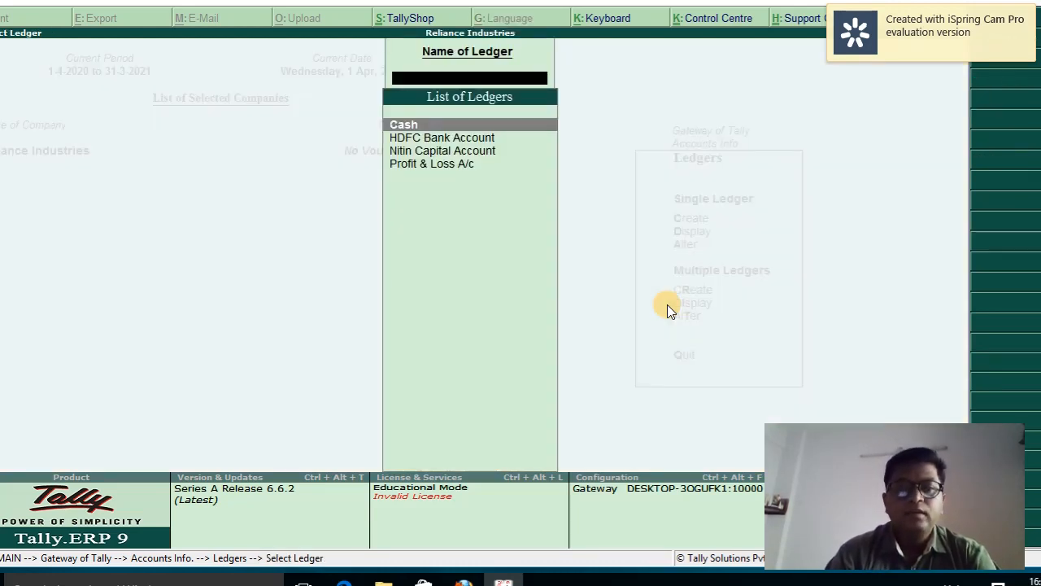
key(Down)
key(Down)
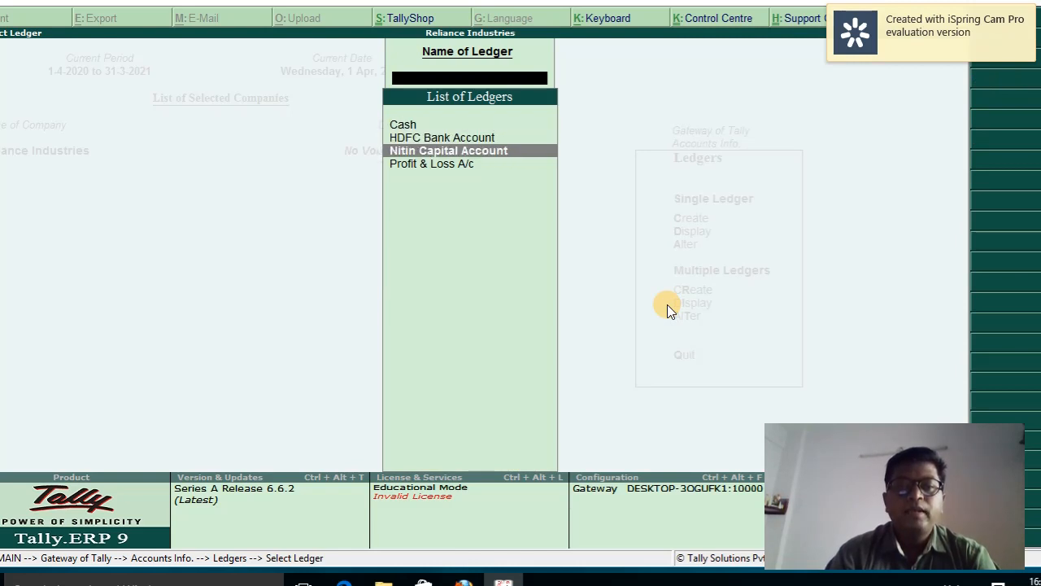
key(Return)
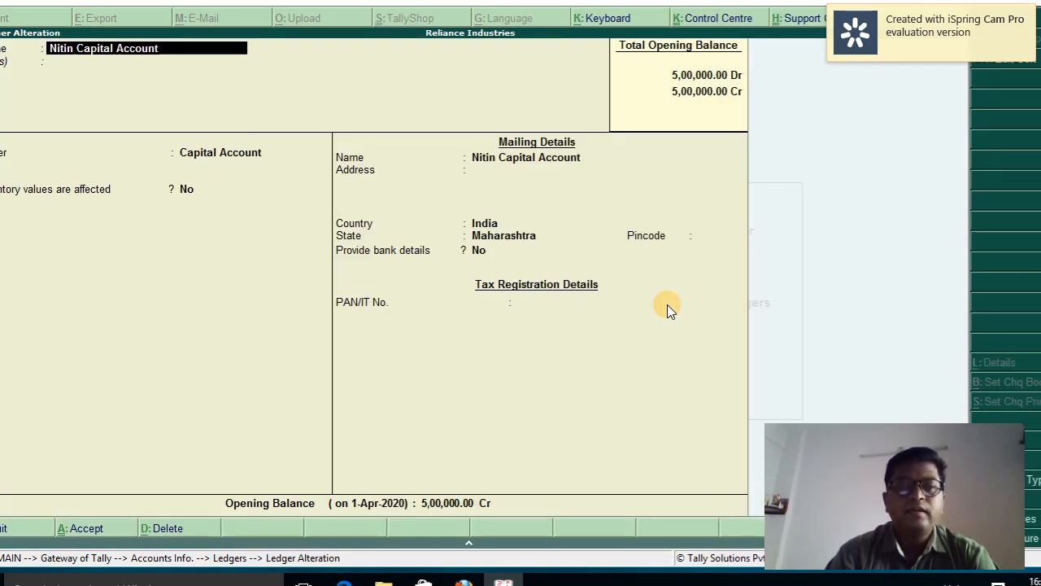
Enter the address Mumbai, Maharashtra, save the ledger, and return to ledger options
key(Return)
key(Return)
key(Return)
key(Return)
key(Return)
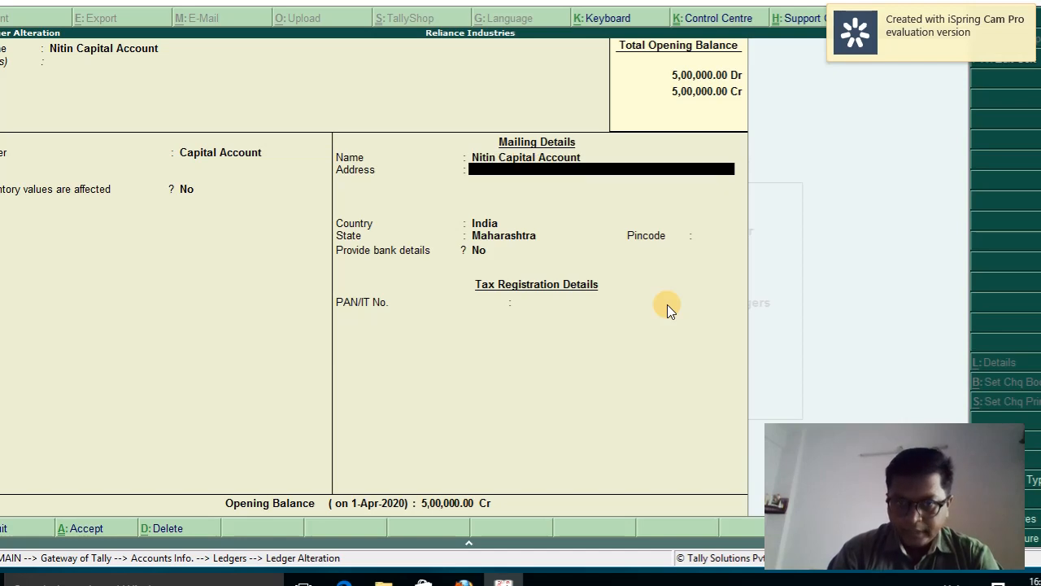
text(At)
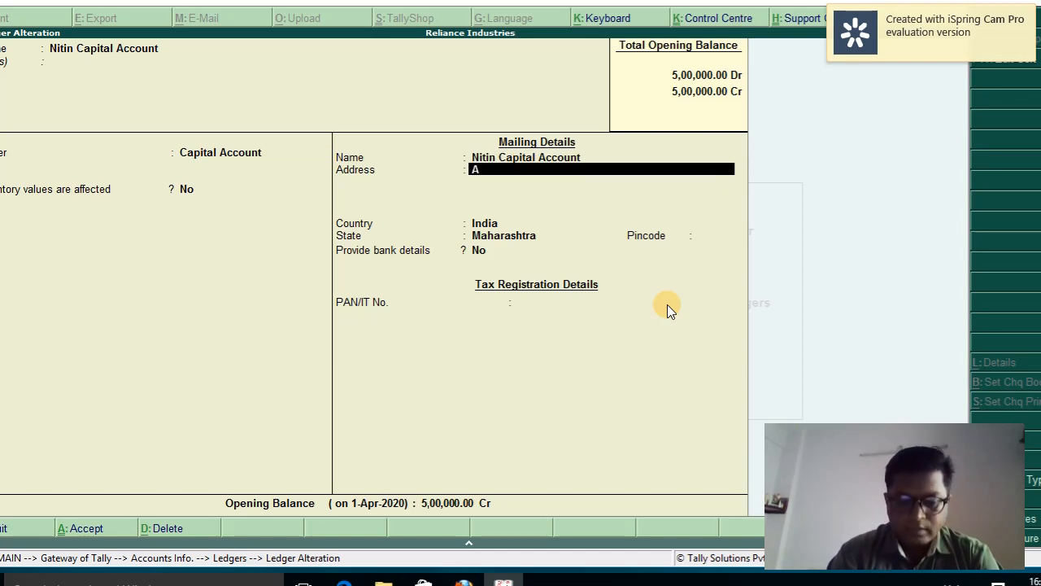
key(BackSpace)
key(BackSpace)
key(BackSpace)
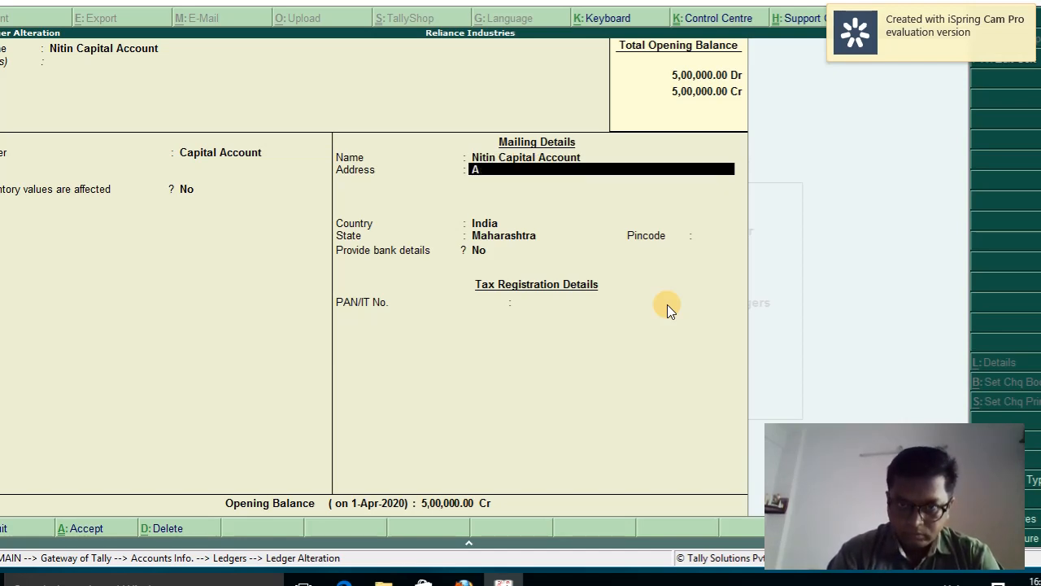
text(Mumbai)
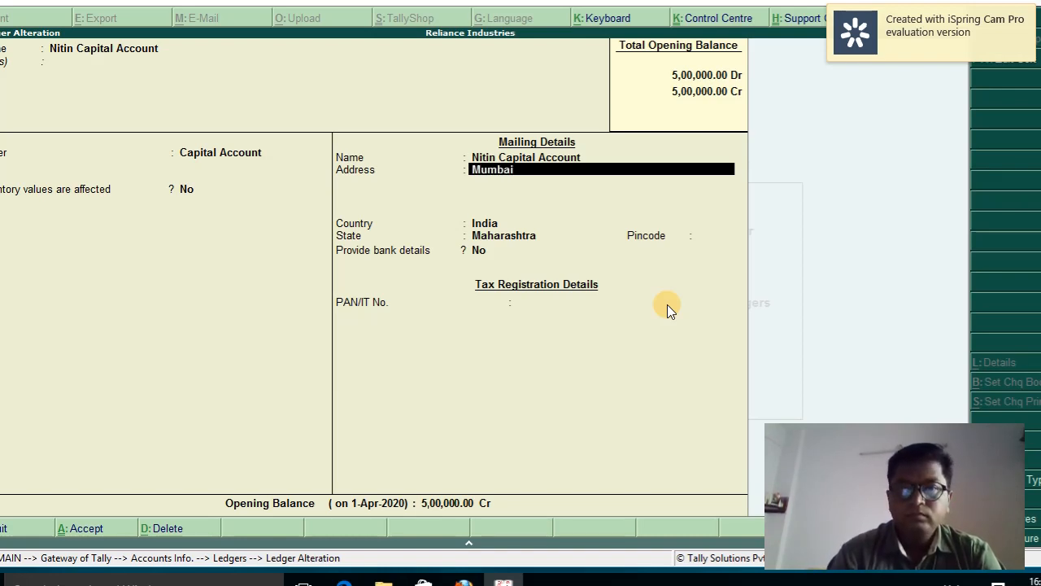
key(Return)
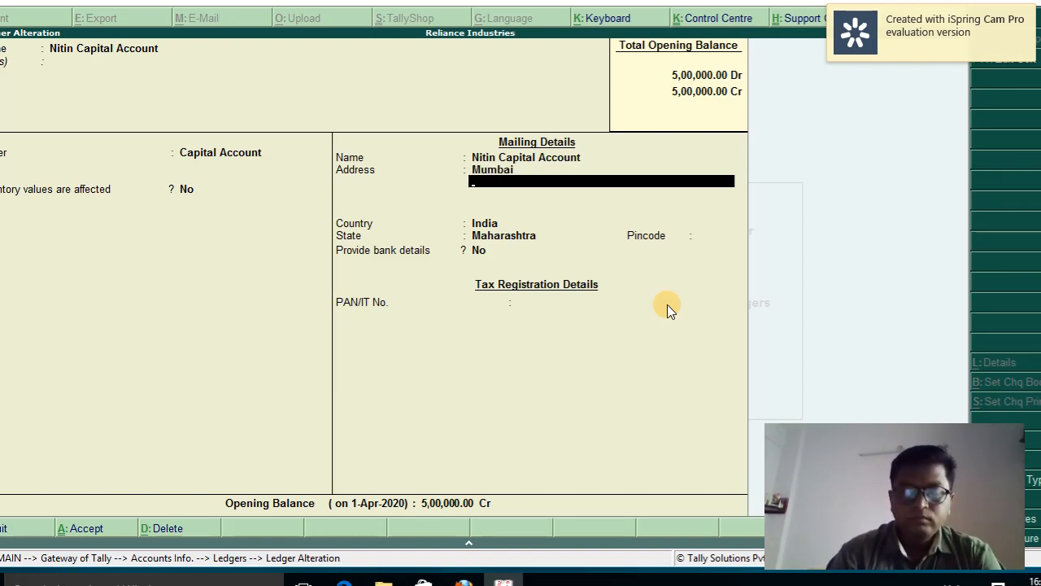
text(Maharashtra)
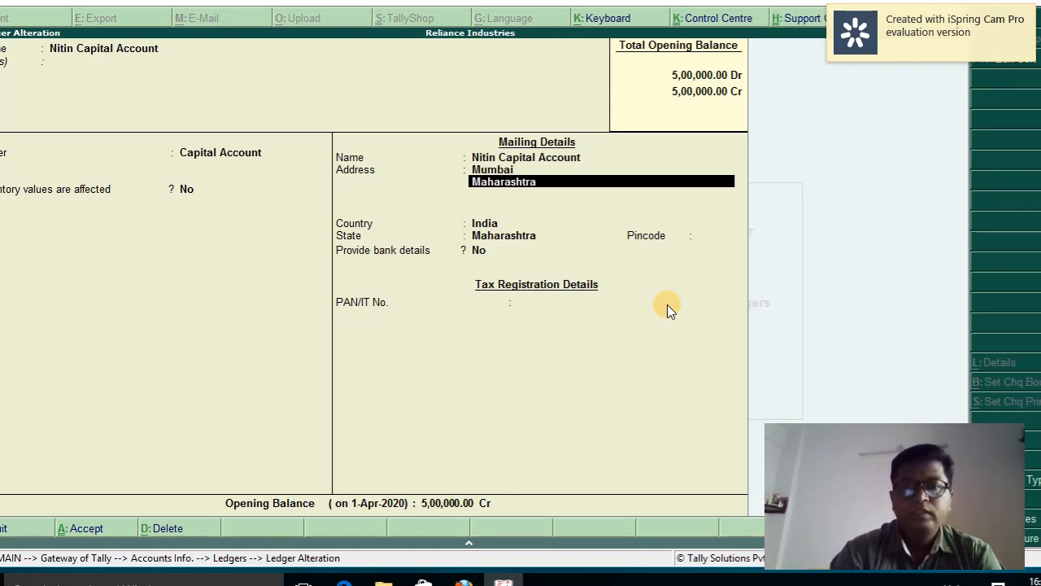
key(Return)
key(Return)
key(Return)
key(Return)
key(Return)
key(Return)
key(Return)
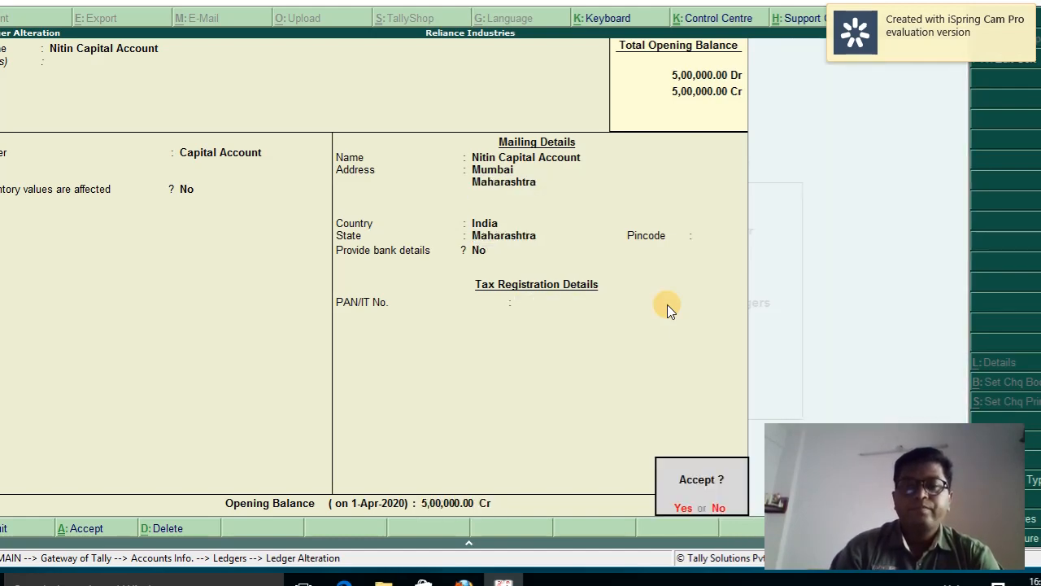
key(Return)
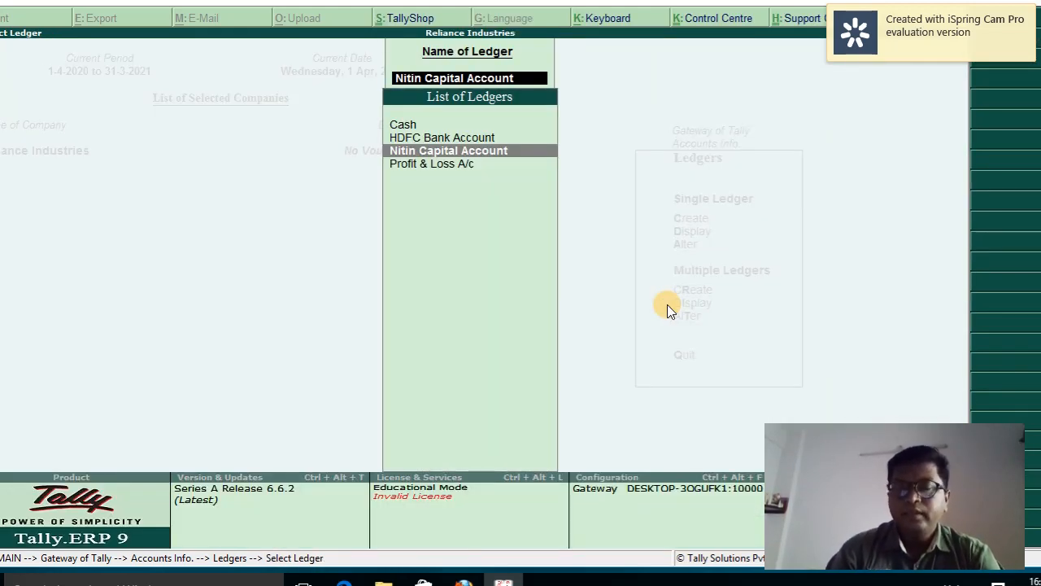
key(Escape)
key(Escape)
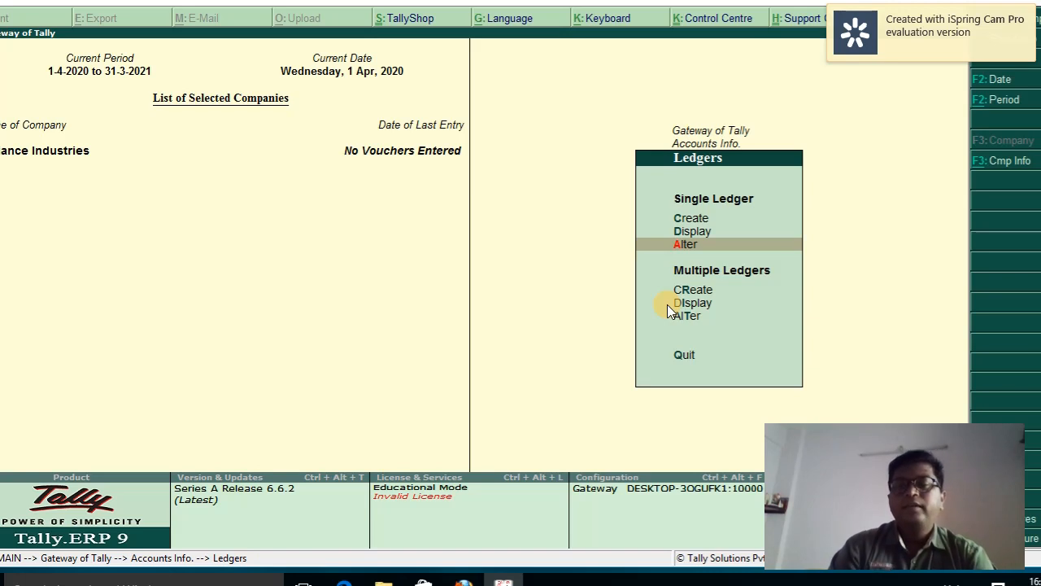
Choose Multiple Ledgers > Create to reach the Multi Ledger Creation screen
key(Down)
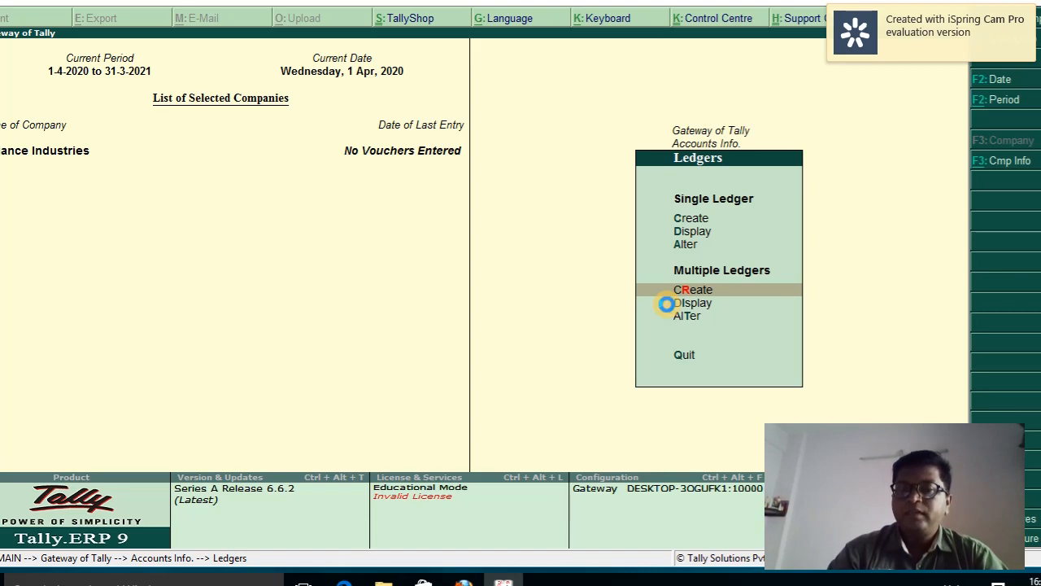
key(Return)
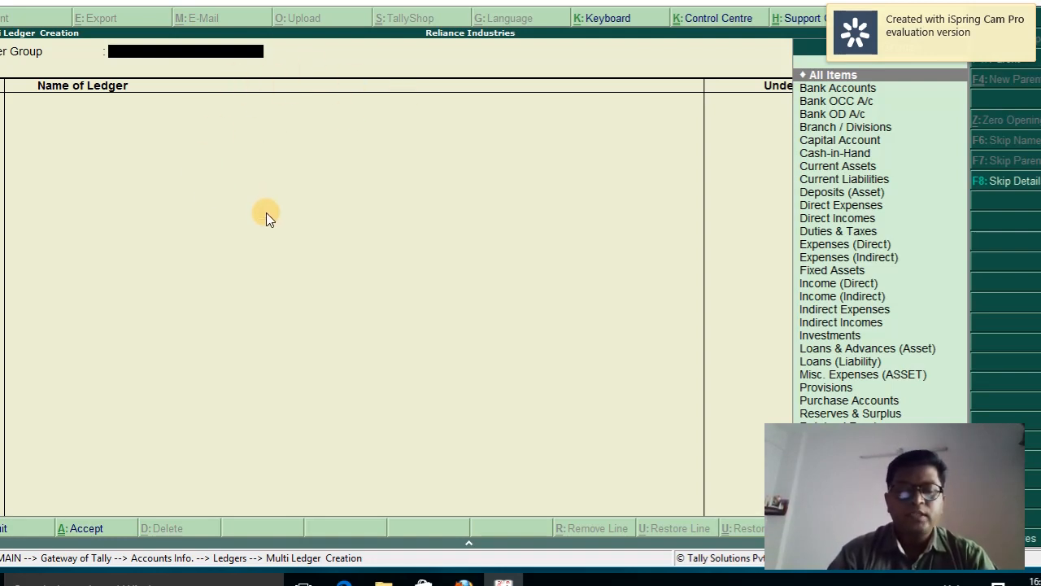
Set the group to Fixed Assets and enter ledgers Building, Furniture, Machinery and Computers
text(Fi)
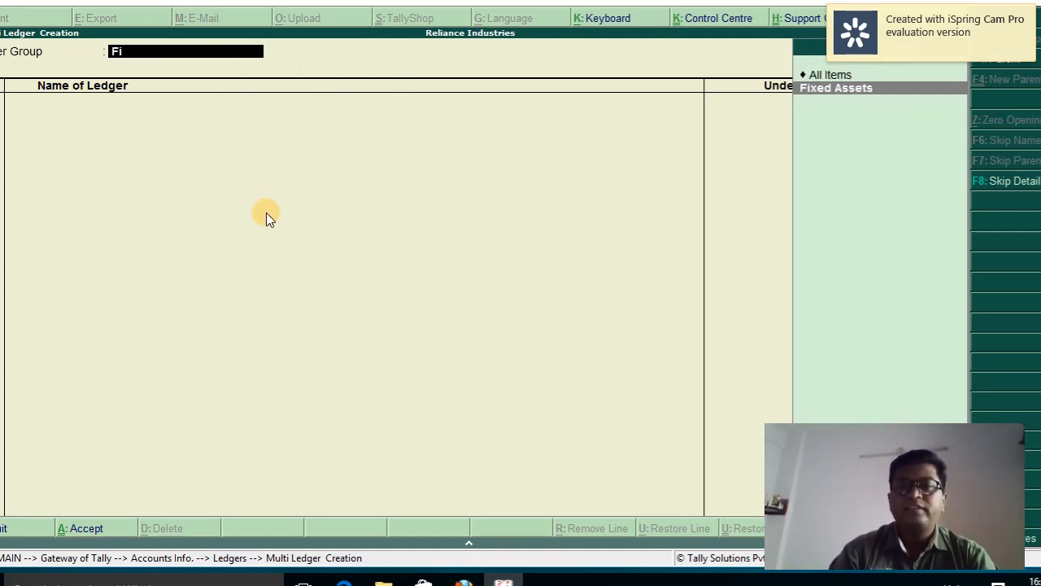
key(Return)
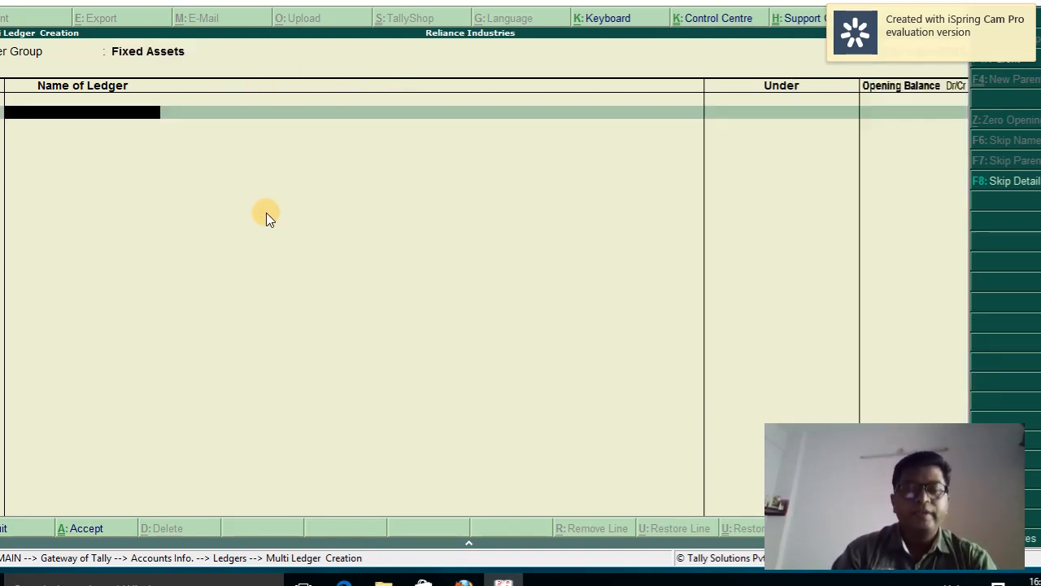
text(Bui)
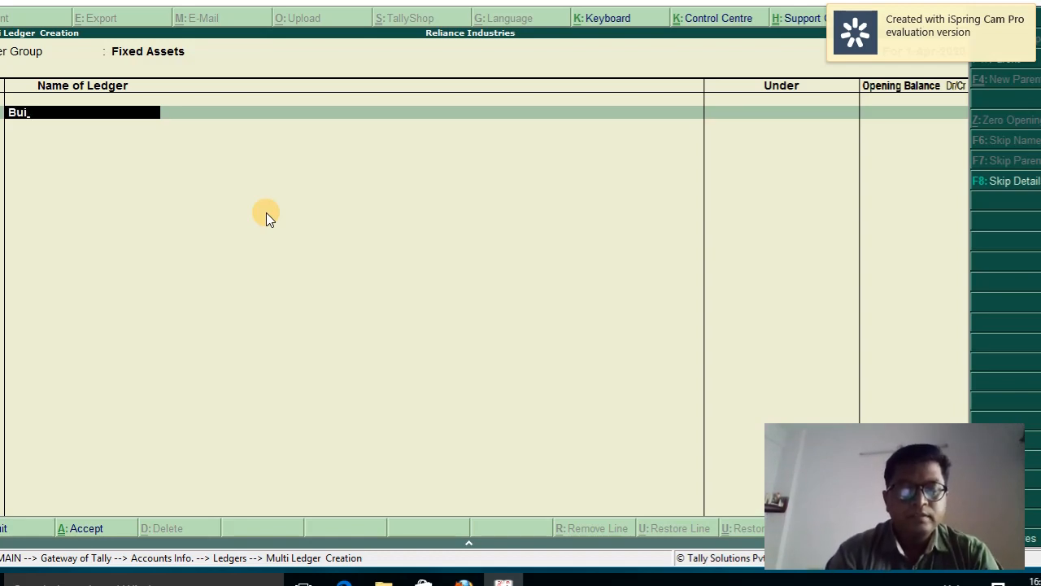
text(lding)
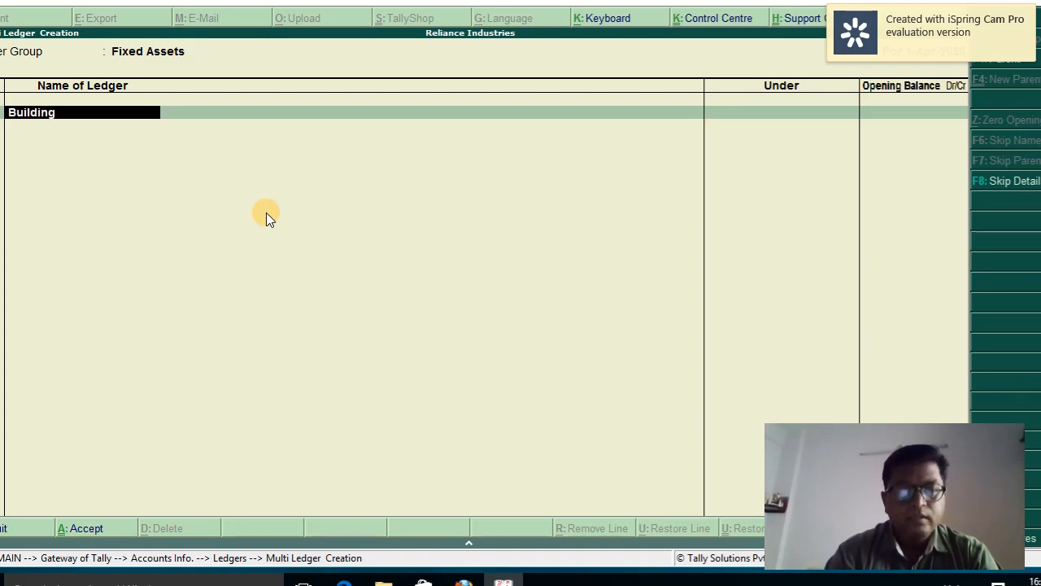
key(Return)
key(Return)
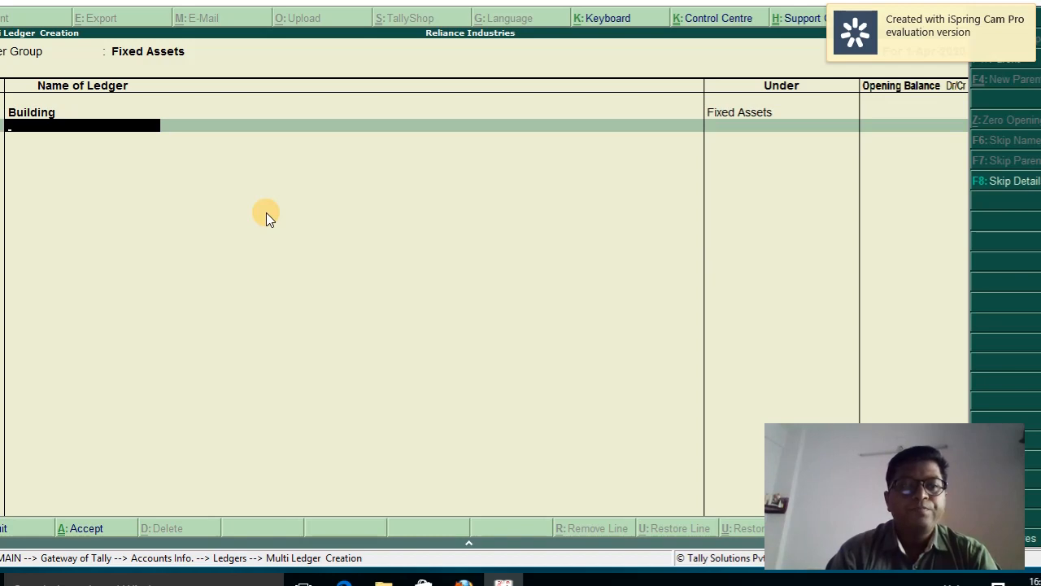
text(Furnit)
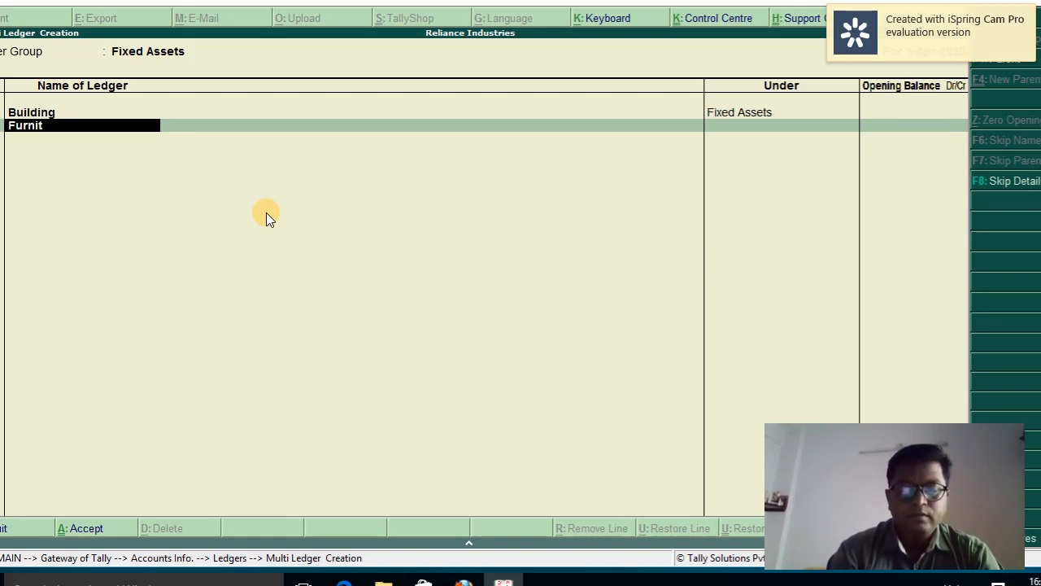
text(ure4)
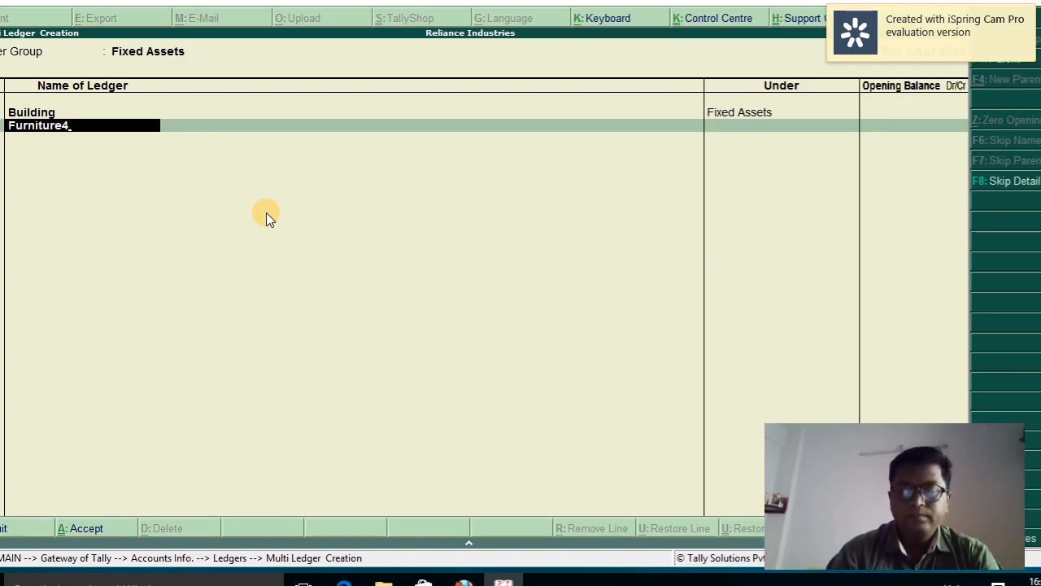
key(BackSpace)
key(Return)
key(Return)
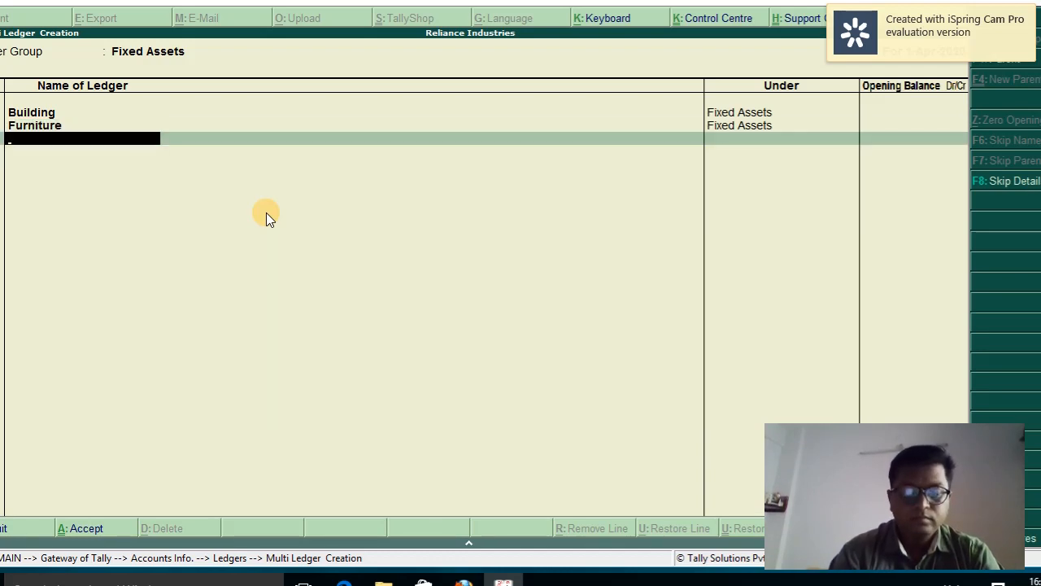
text(Machinery)
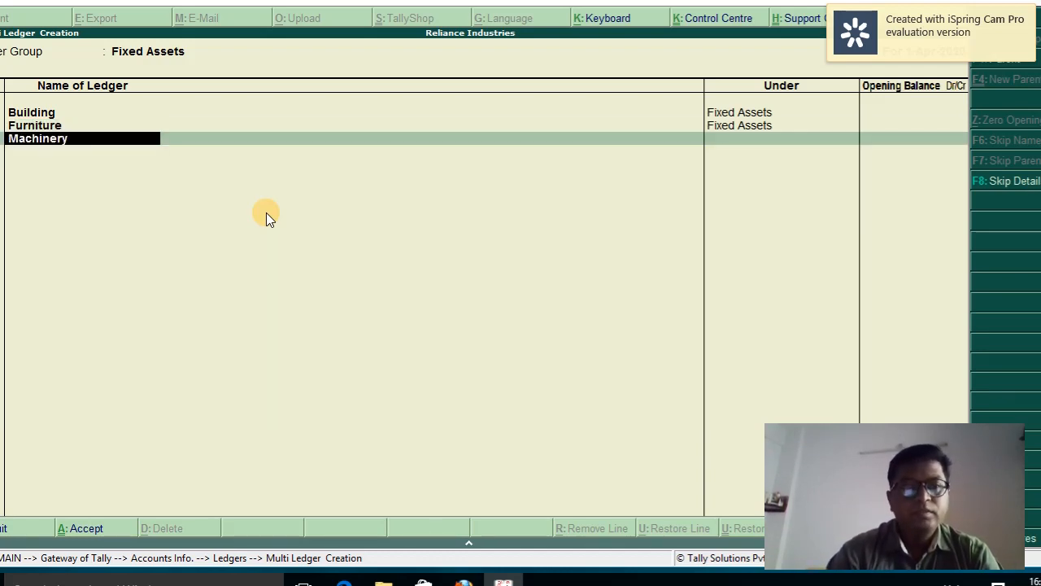
key(Return)
key(Return)
text(Co)
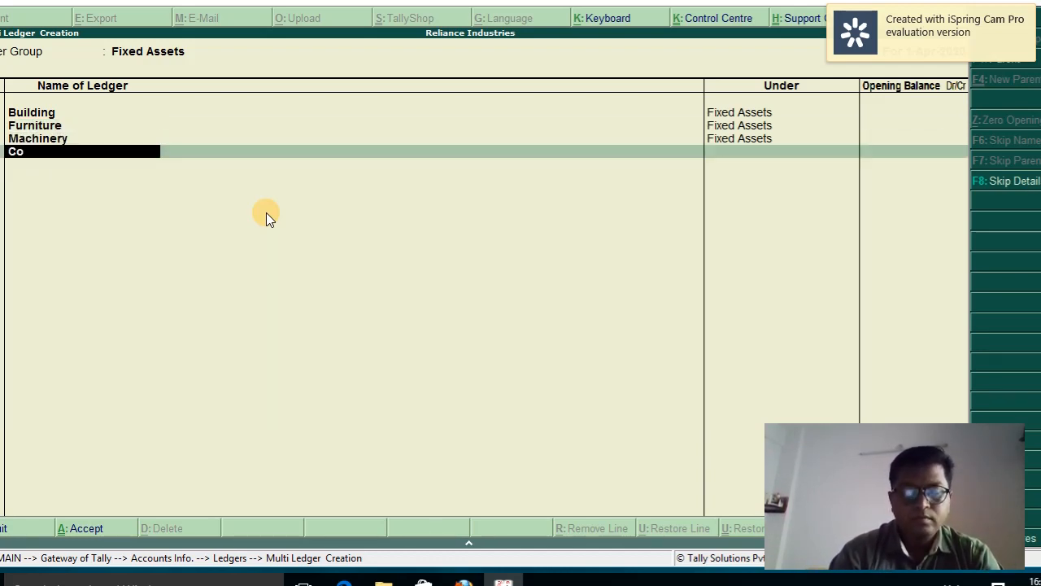
text(mputers)
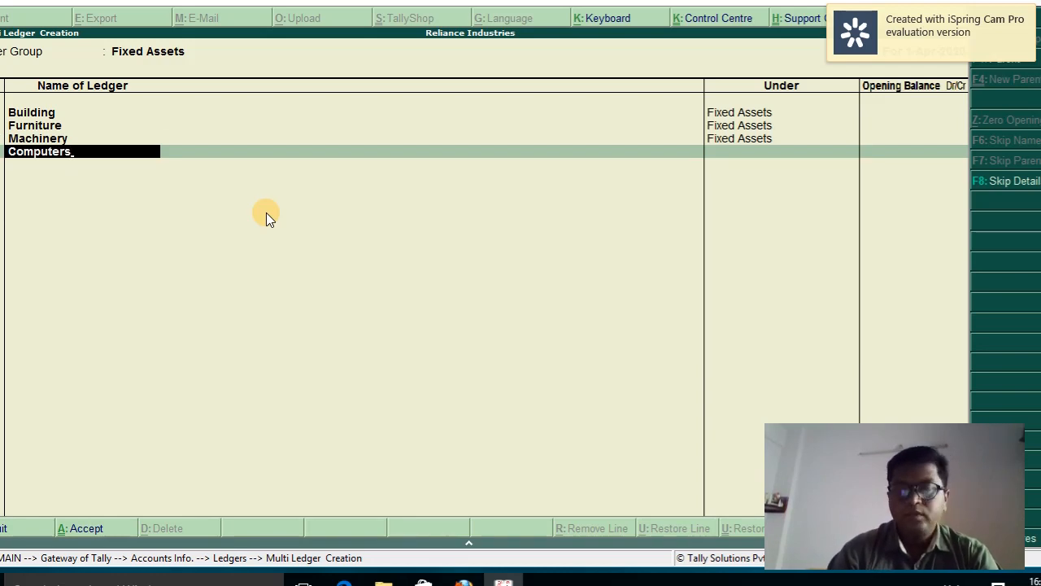
key(Return)
key(Return)
key(Return)
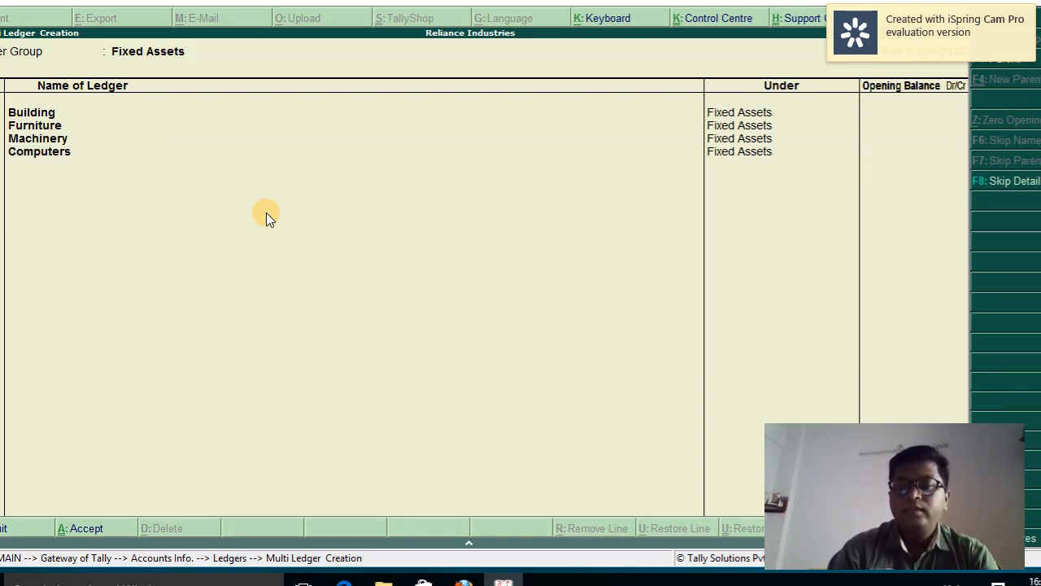
key(Return)
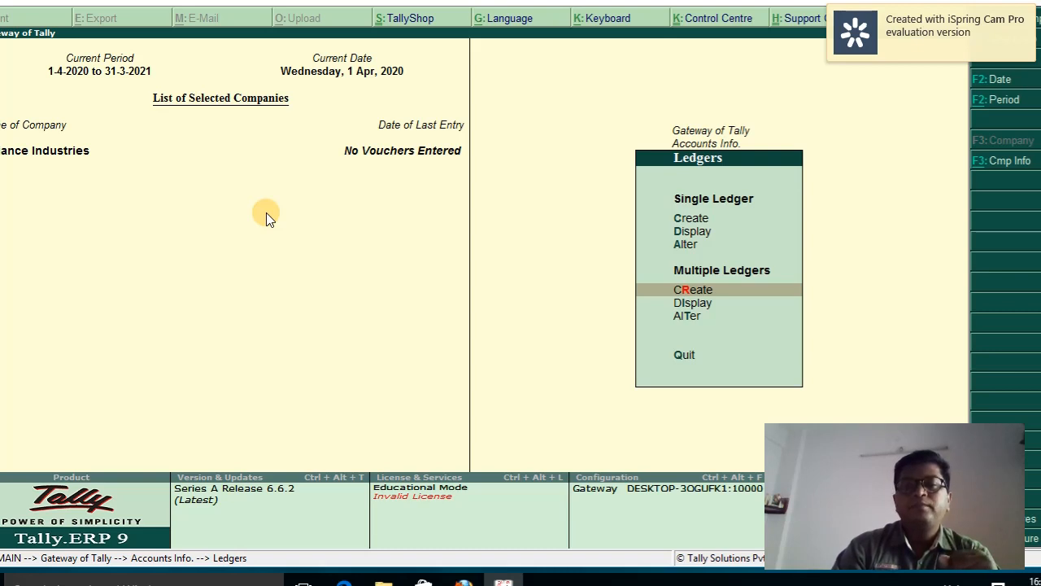
Start a new All Items batch and add Printing and Stationery Expenses under Indirect Expenses
key(Return)
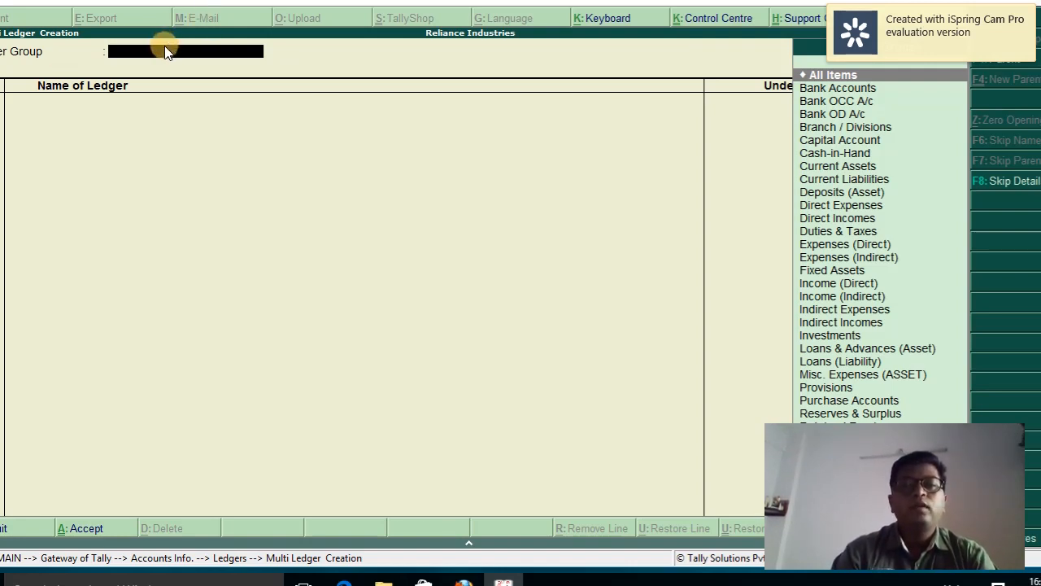
click(840, 80)
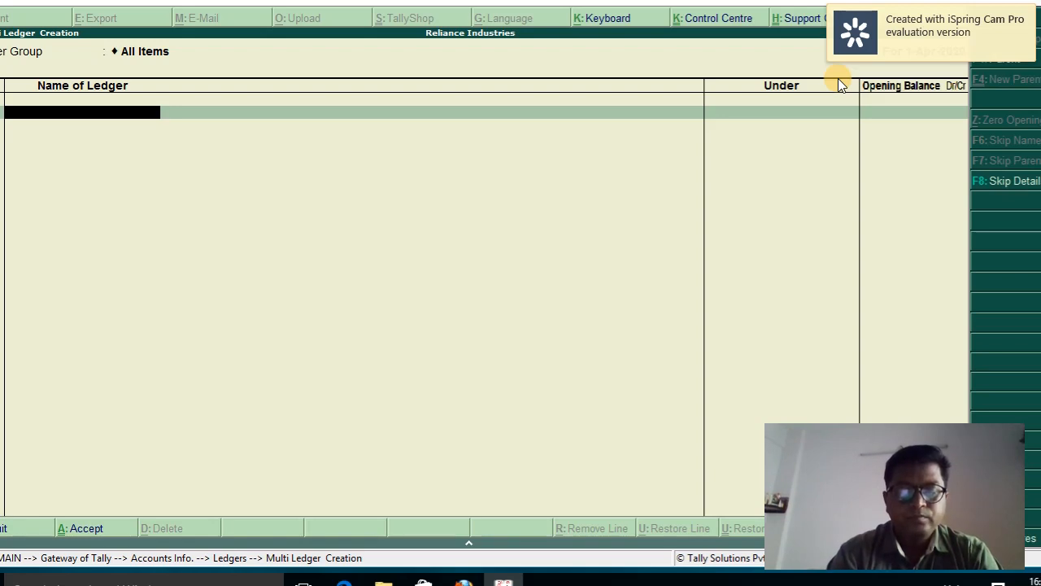
text(Printing)
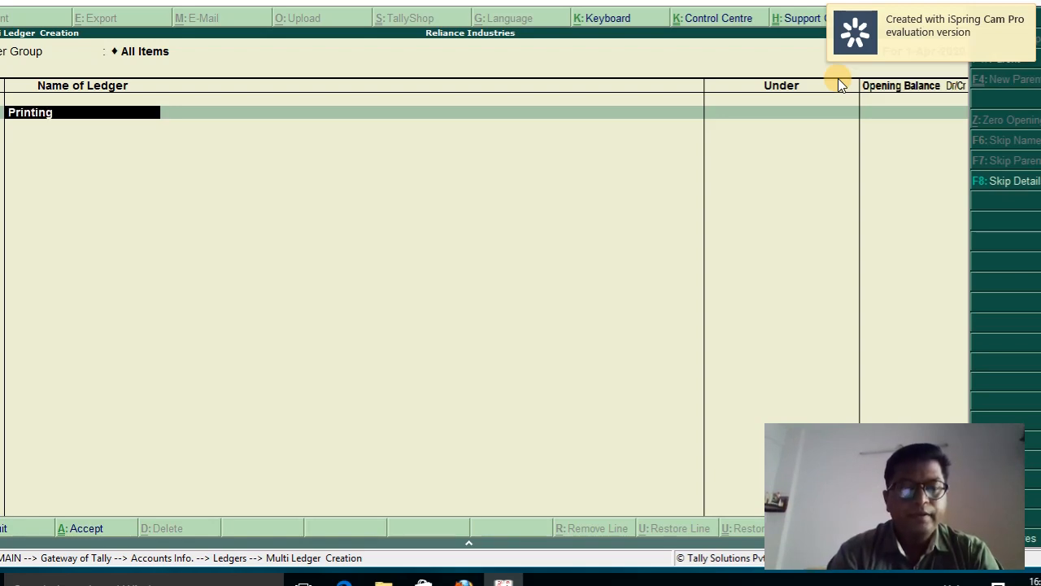
text( and Station)
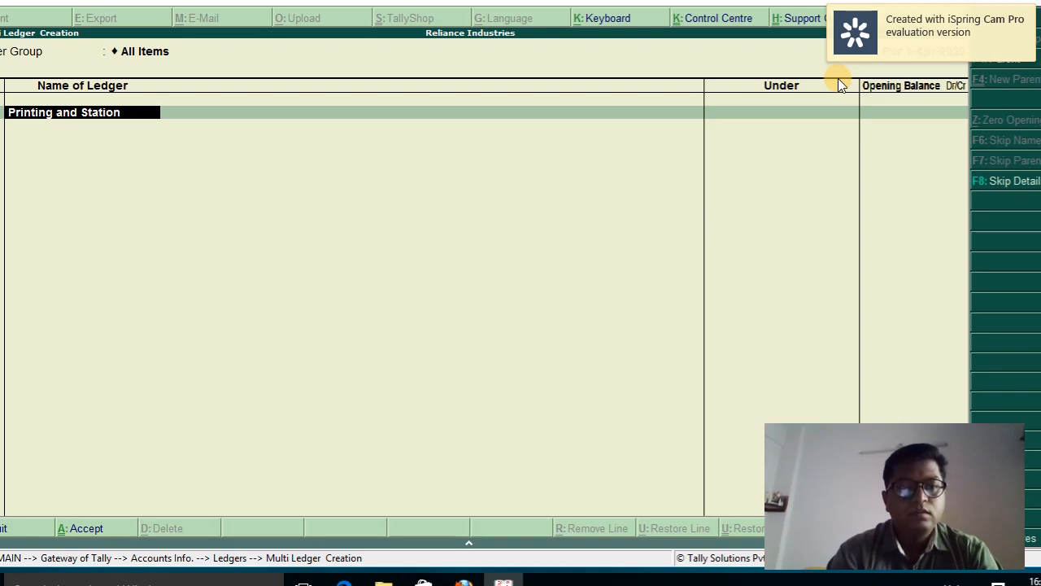
text(ery Exp)
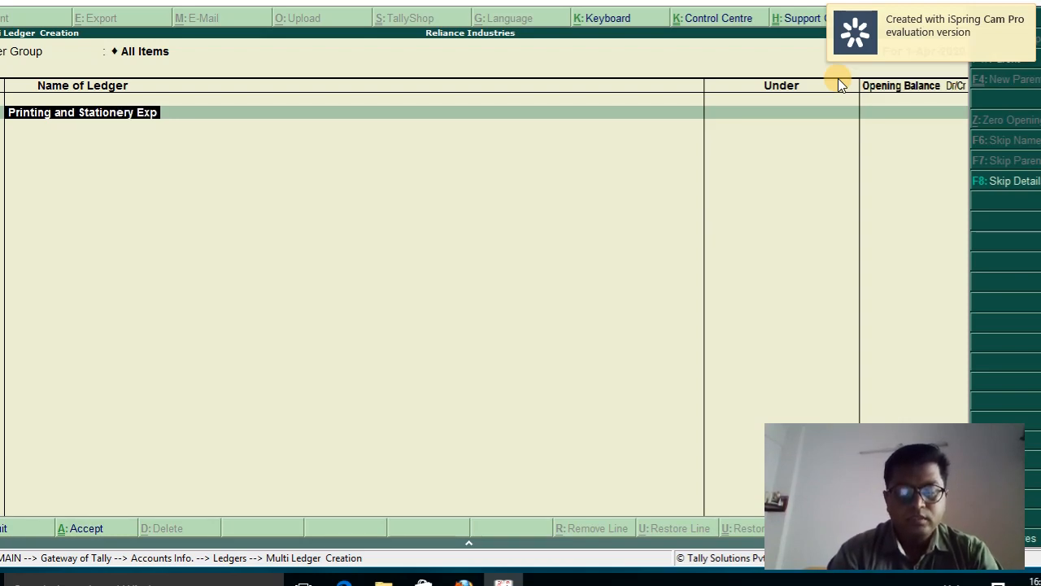
text(enses)
key(Return)
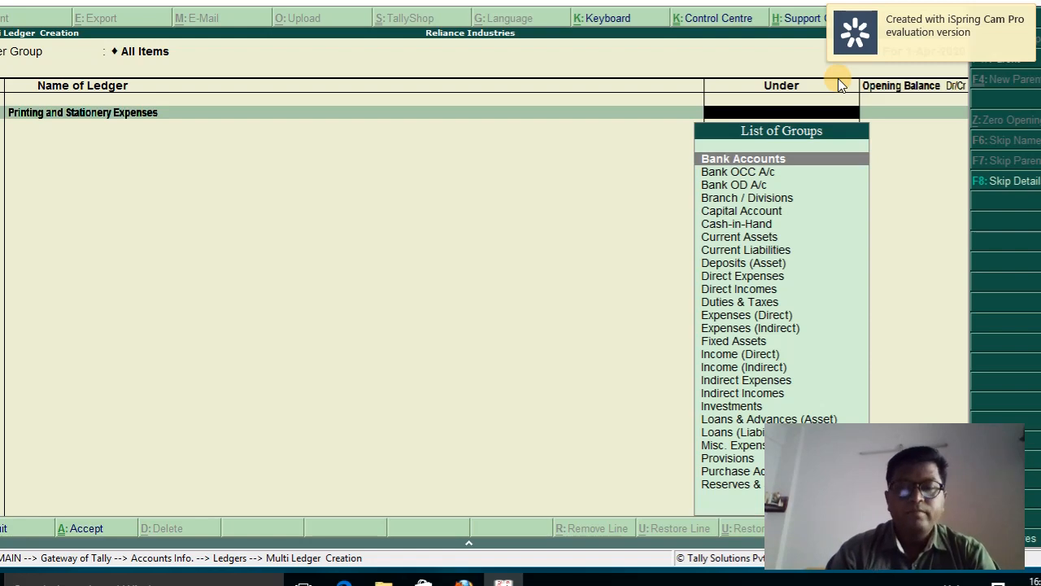
text(In)
key(Down)
key(Down)
key(Down)
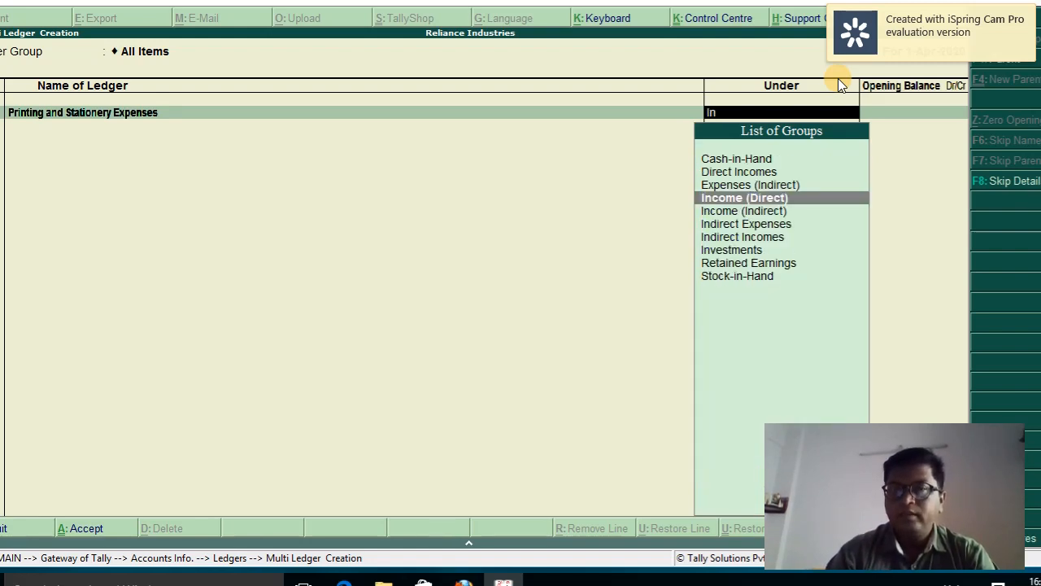
key(Return)
key(Return)
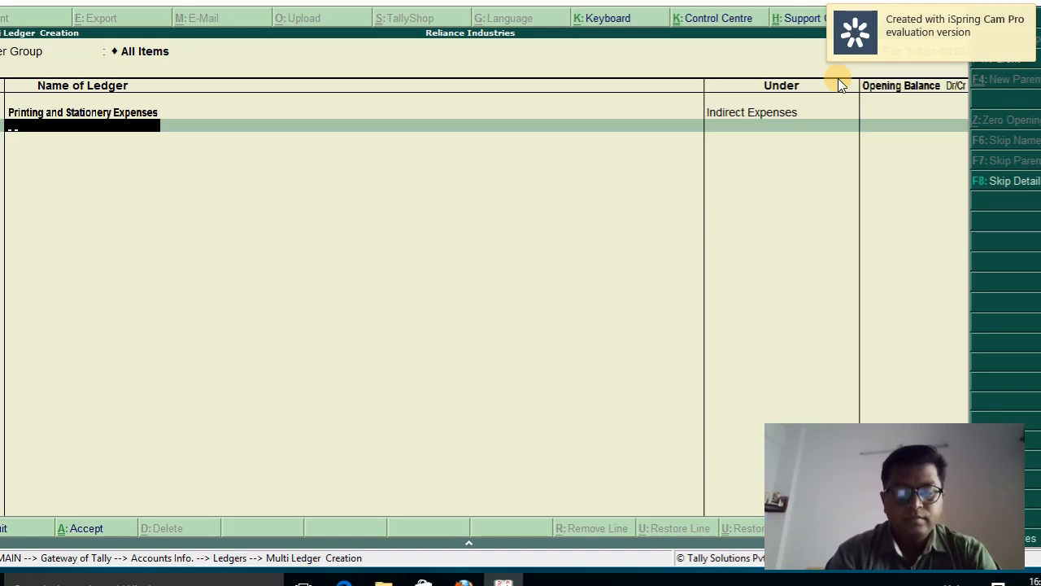
Add a Travelling Expenses ledger under Indirect Expenses
text(Travelling)
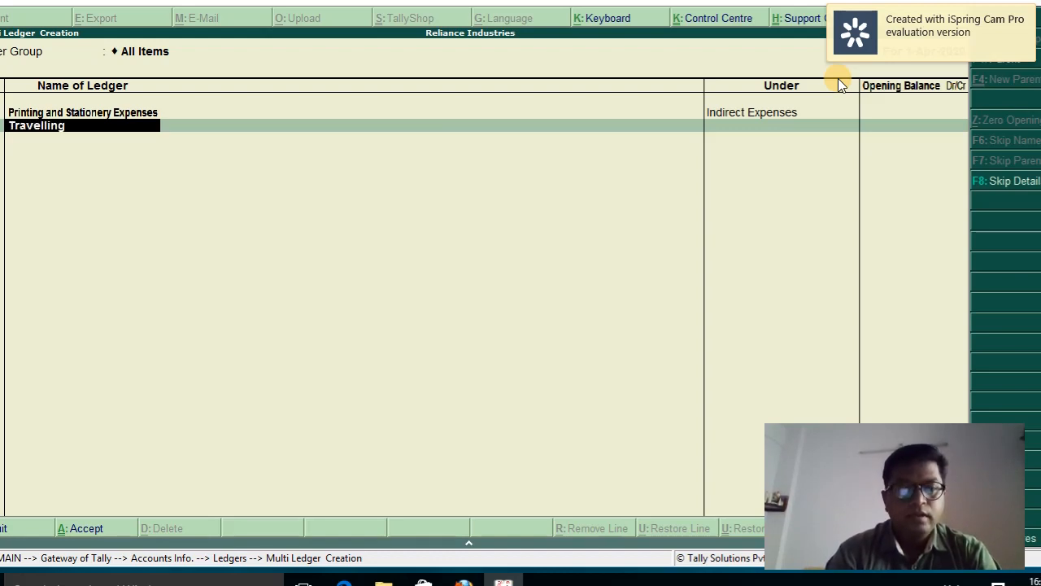
text( Expenses)
key(Return)
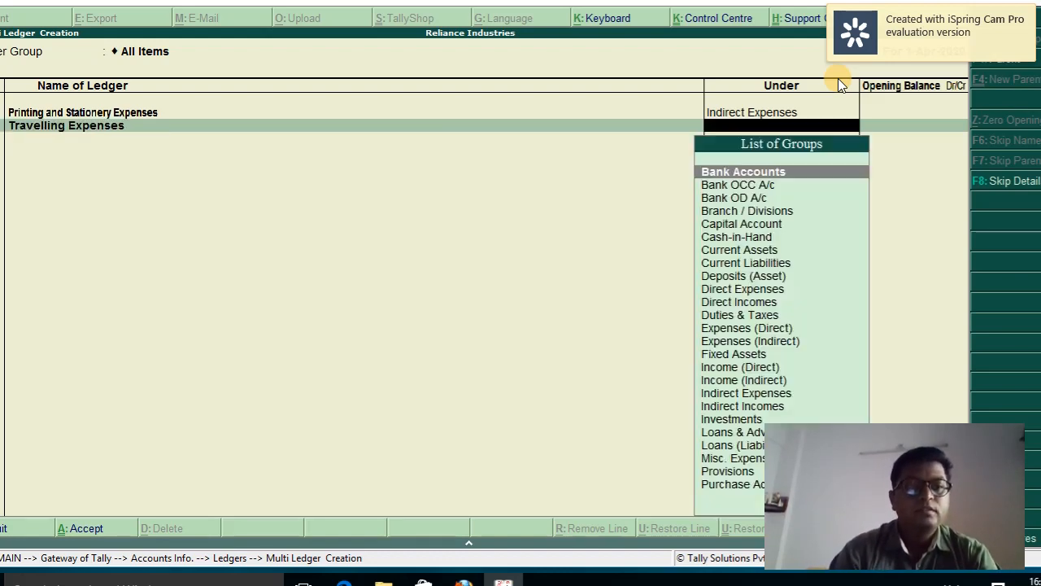
text(t)
key(BackSpace)
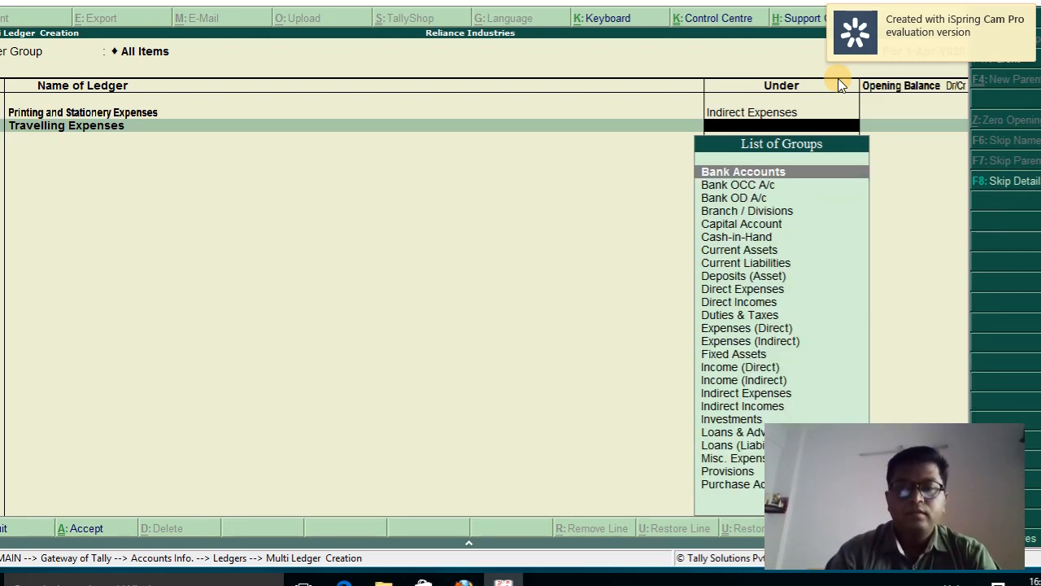
text(in)
key(Down)
key(Down)
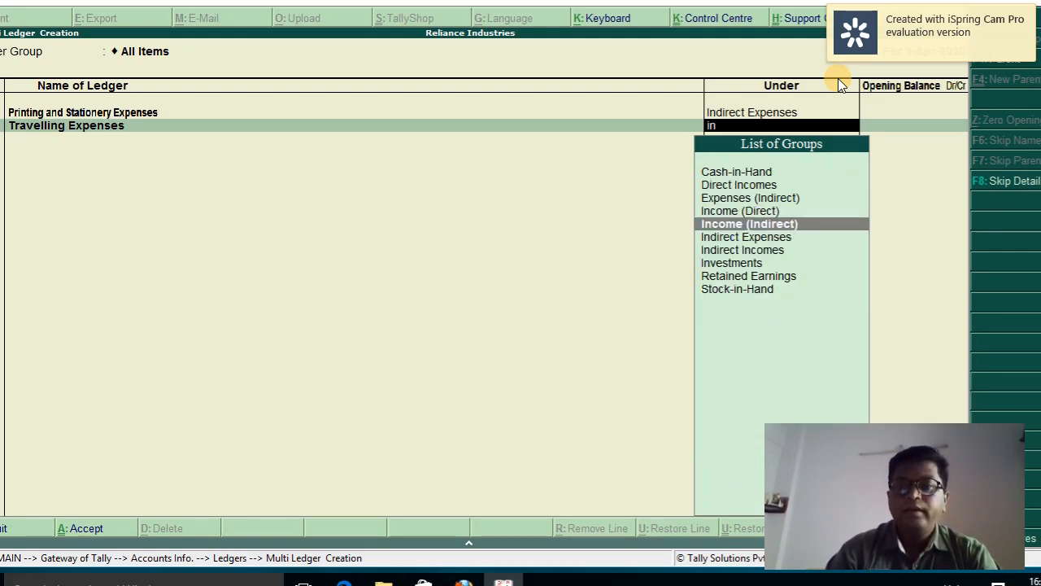
key(Return)
key(Return)
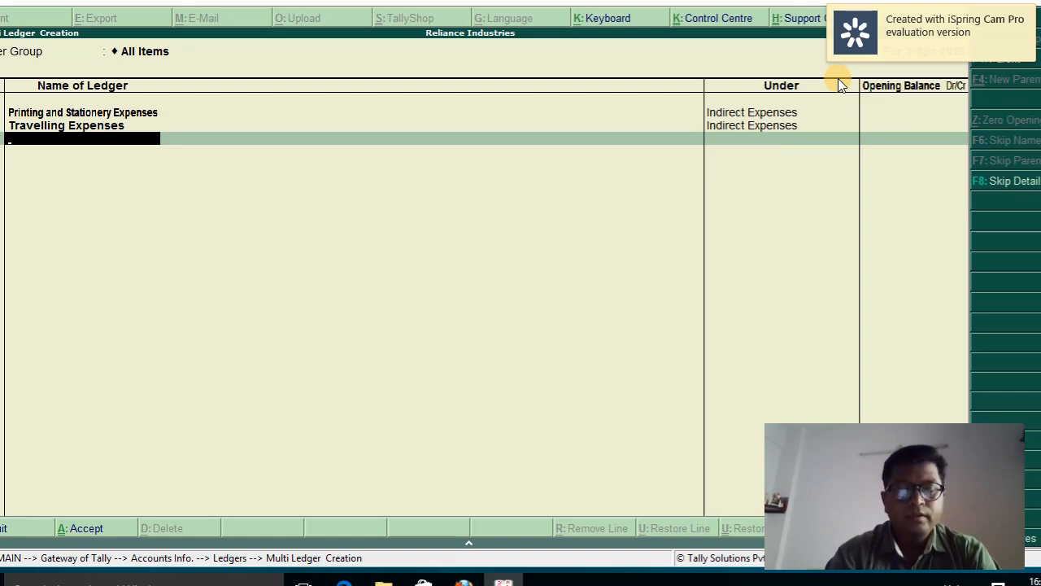
Add a Wages Account ledger under Direct Expenses, skipping the opening balance
text(Wage)
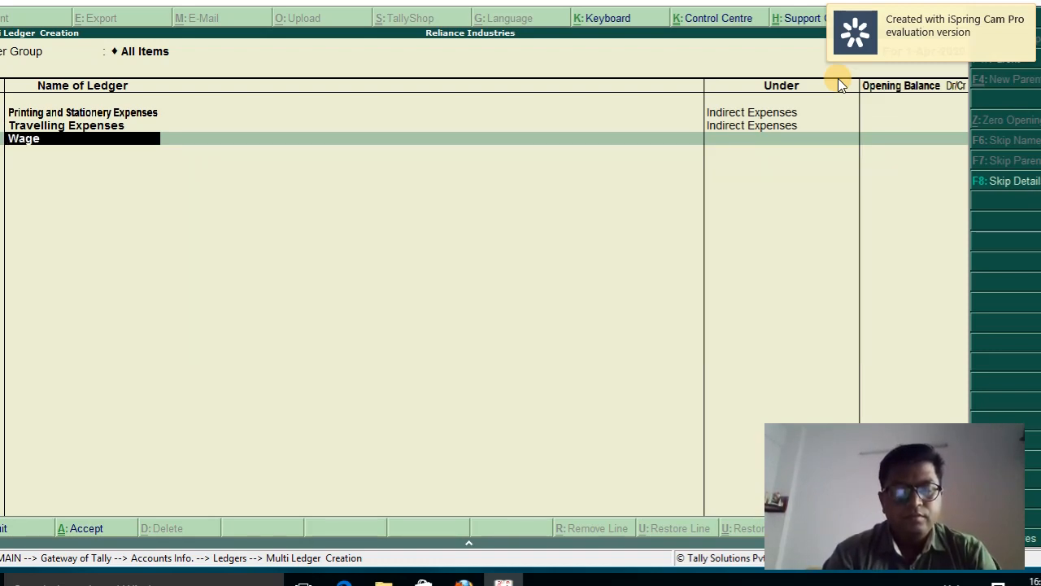
text(s Account)
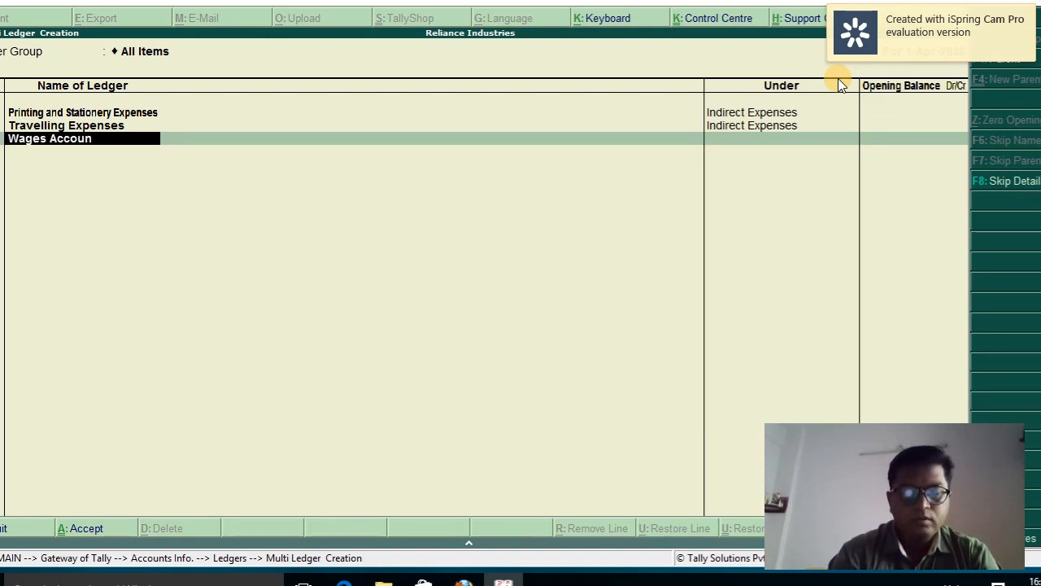
key(Return)
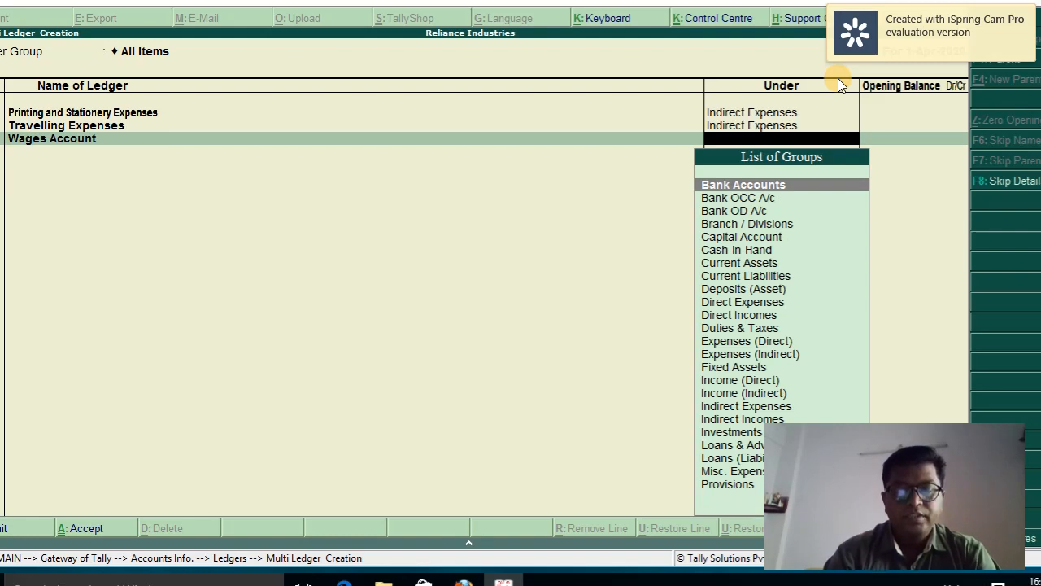
text(Di)
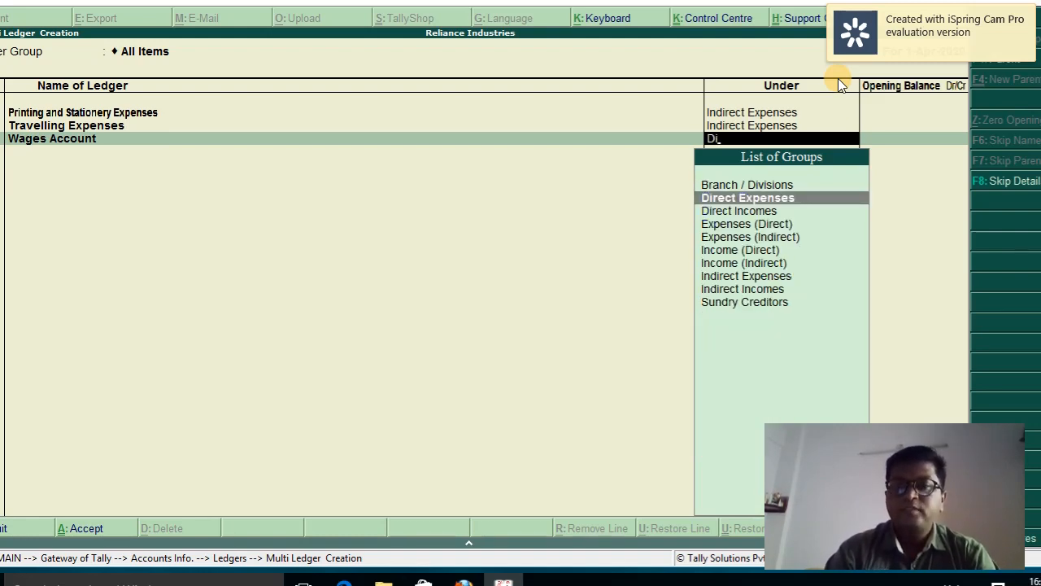
key(Return)
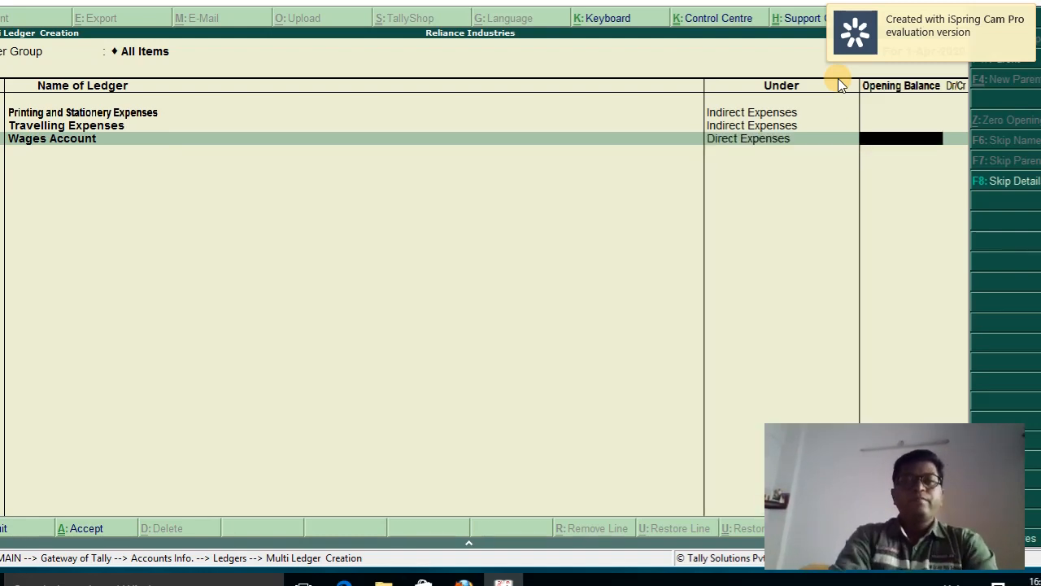
key(Return)
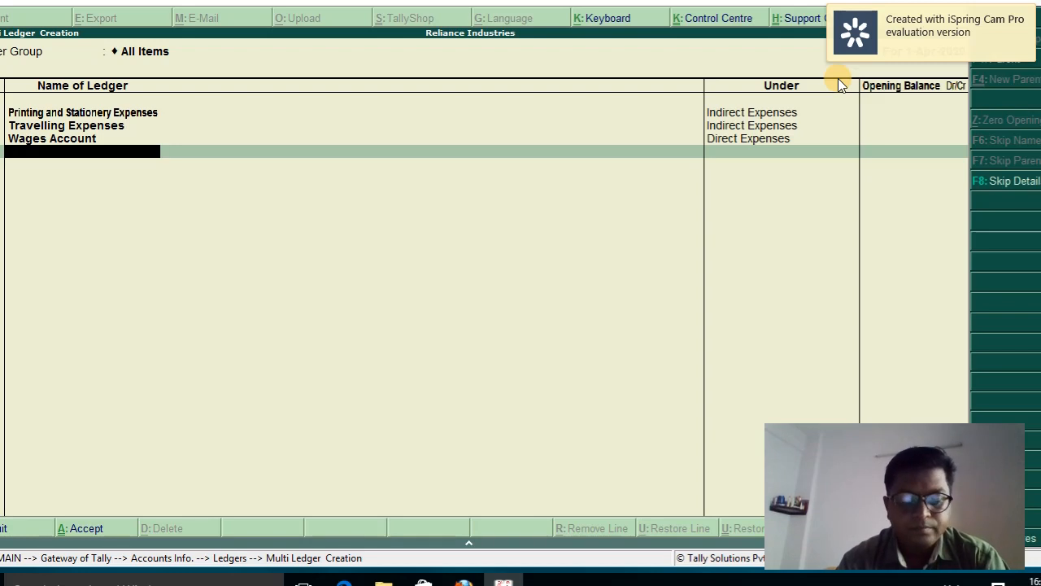
Enter ledger 'SBI Bank Loan A/c' under Bank OD A/c with no opening balance and save
text(SBI Bank Lia)
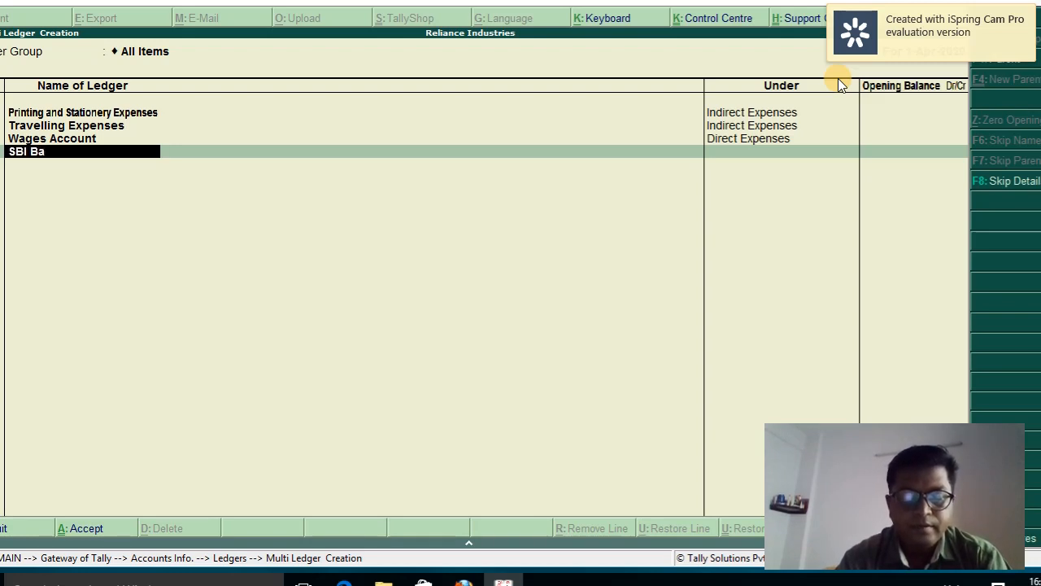
key(BackSpace)
key(BackSpace)
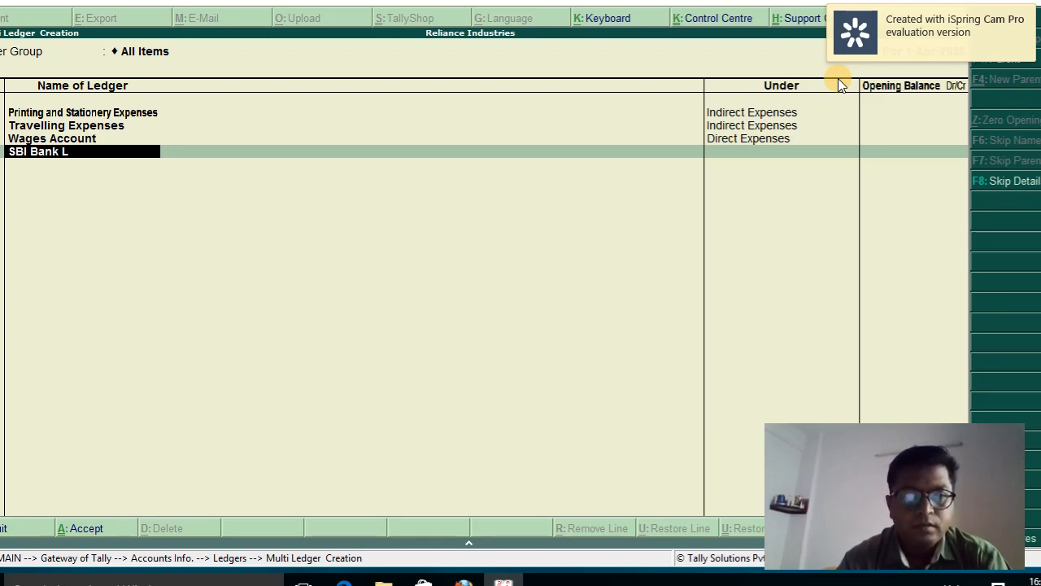
text(i)
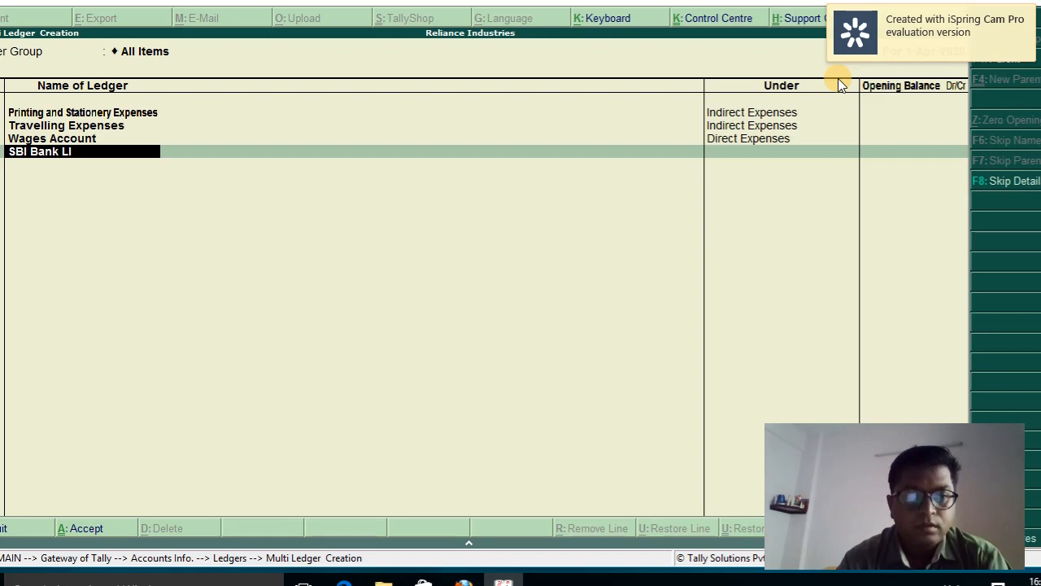
text(oan)
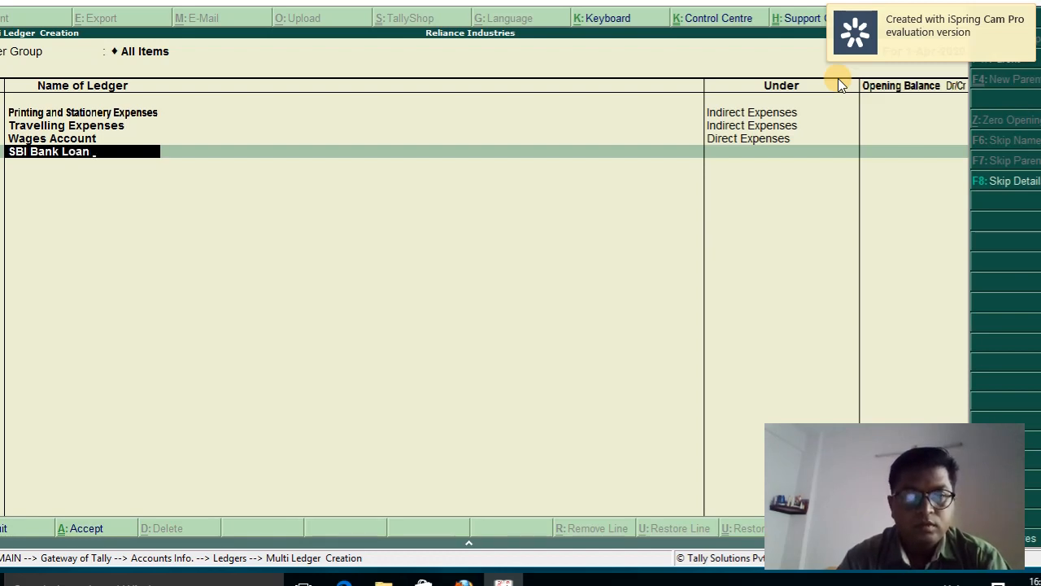
text( A/c)
key(Return)
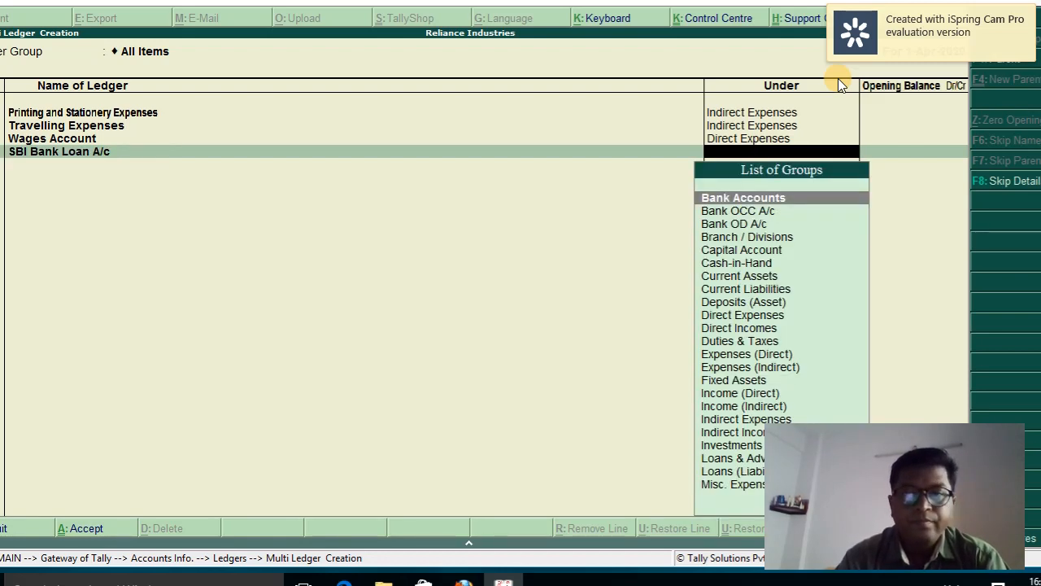
text(Ba)
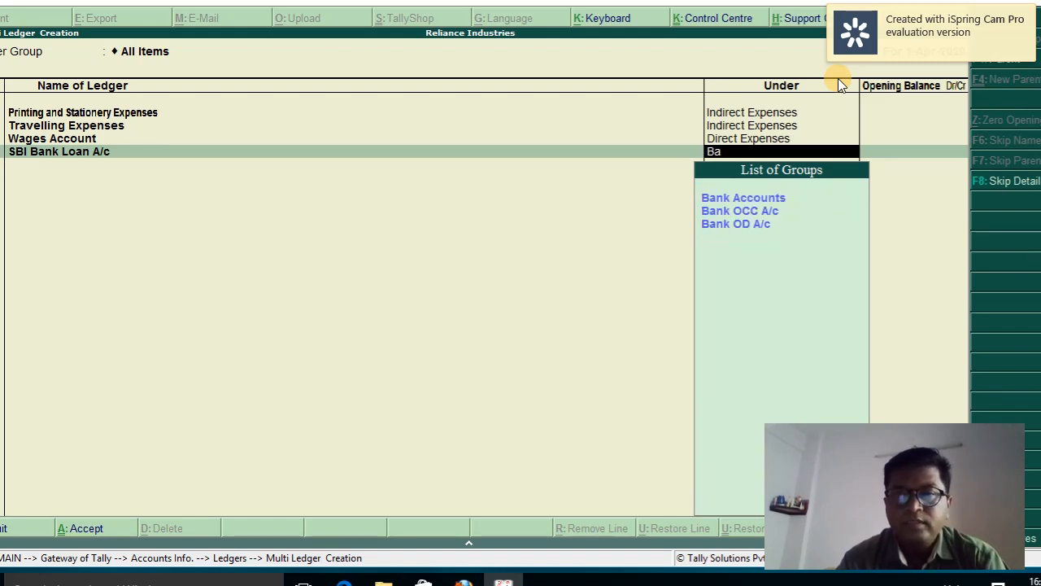
key(Down)
key(Down)
key(Return)
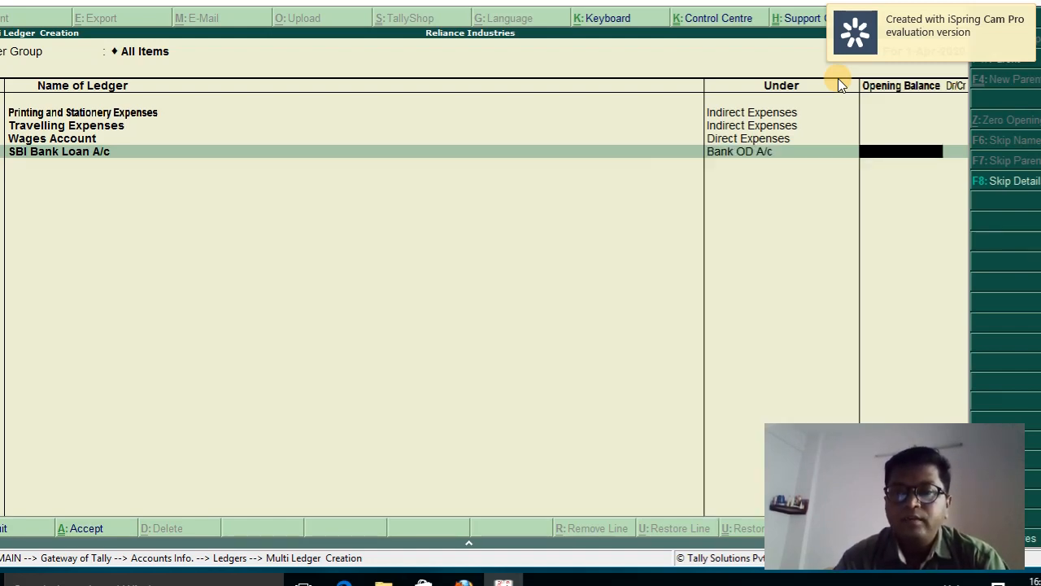
key(Return)
key(ctrl+a)
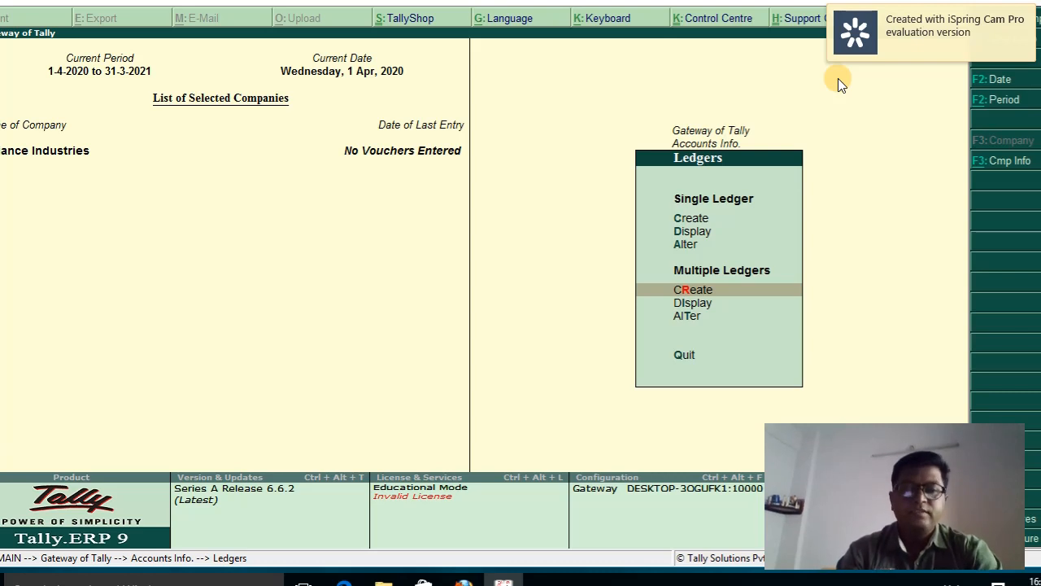
Go back to the Gateway of Tally and open the Balance Sheet in detailed view
key(Escape)
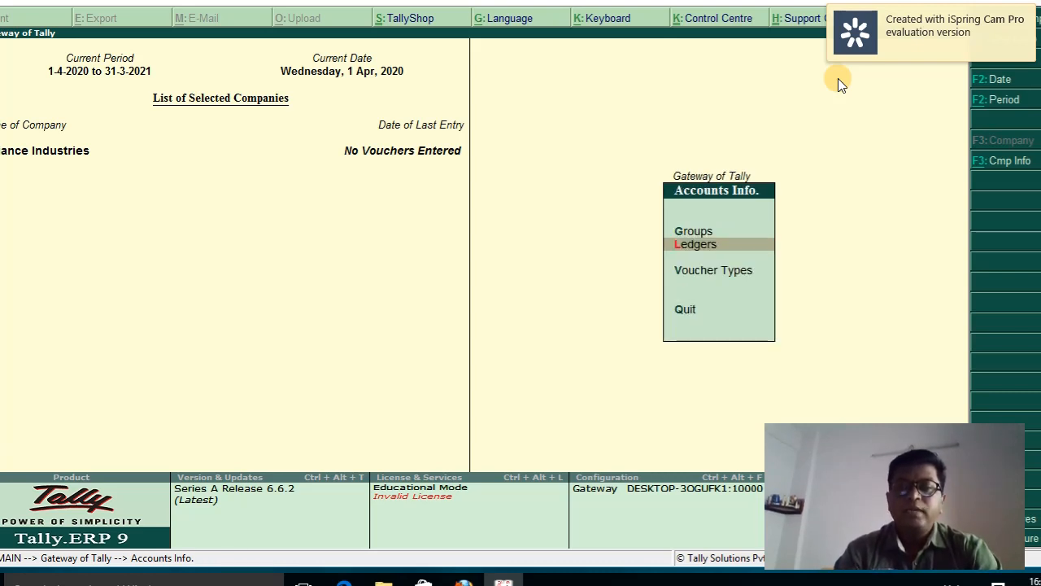
key(Escape)
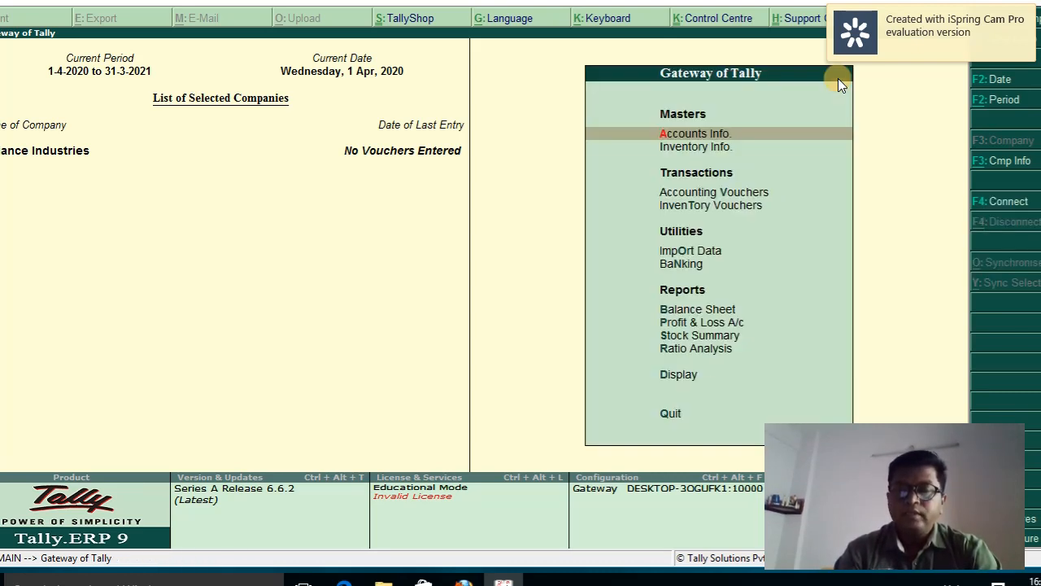
key(Down)
key(Down)
key(Down)
key(Down)
key(Down)
key(Down)
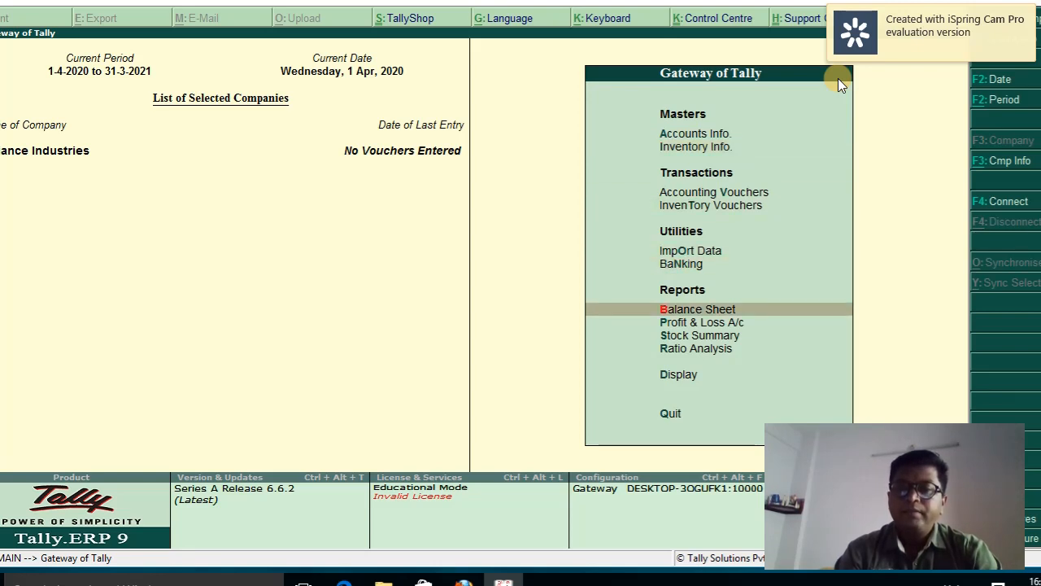
key(Return)
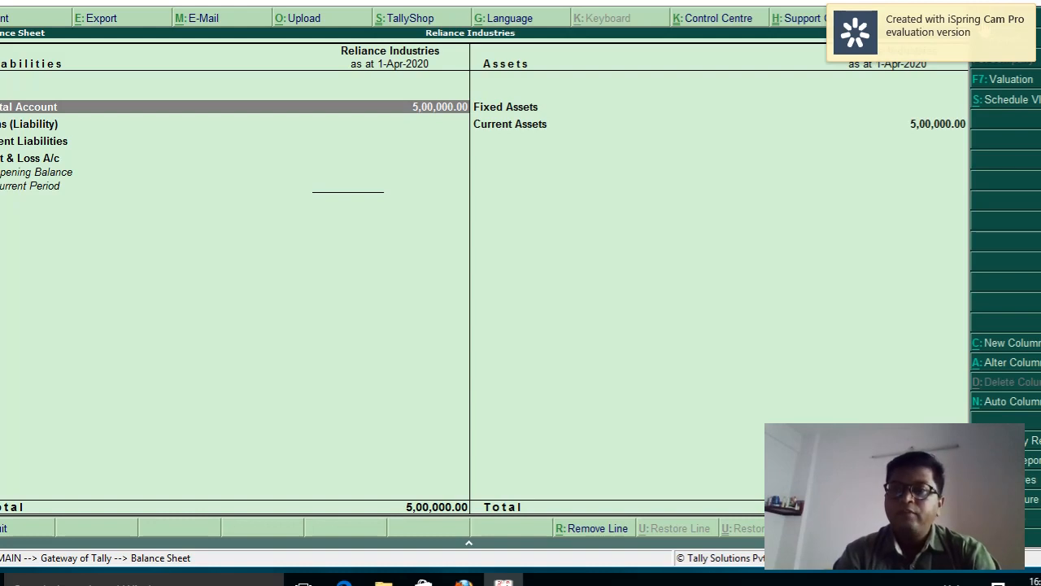
key(alt+F1)
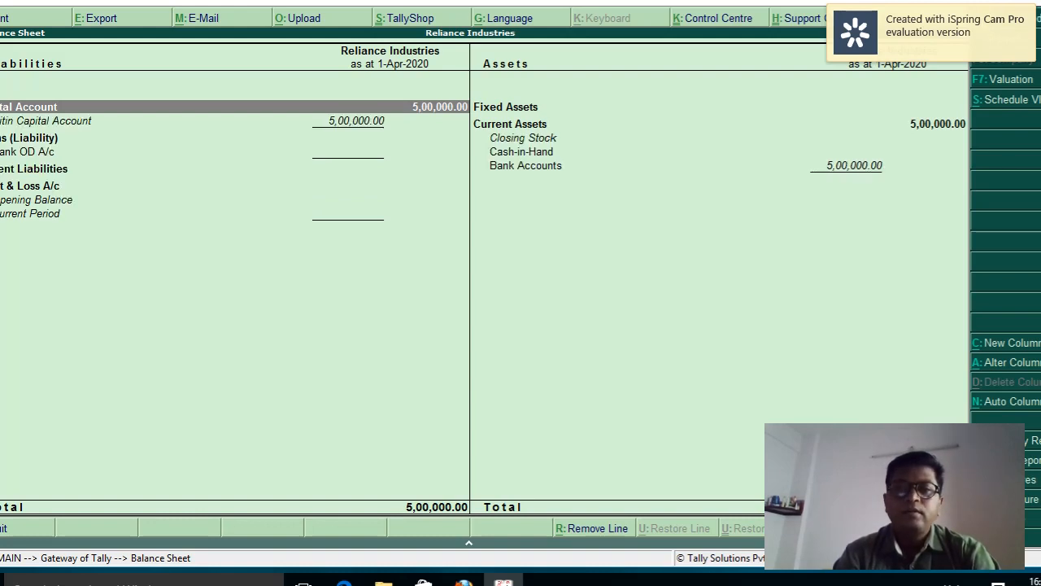
Review the capital, Bank OD A/c and Bank Accounts lines at 5,00,000.00, then close the report
key(Down)
key(Down)
key(Down)
key(Down)
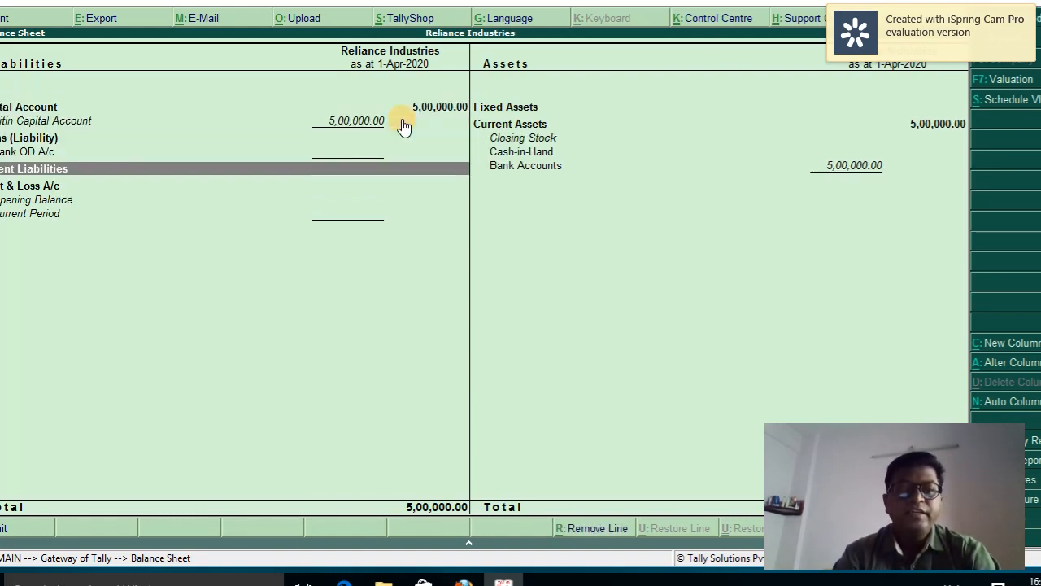
key(Up)
key(Up)
key(Up)
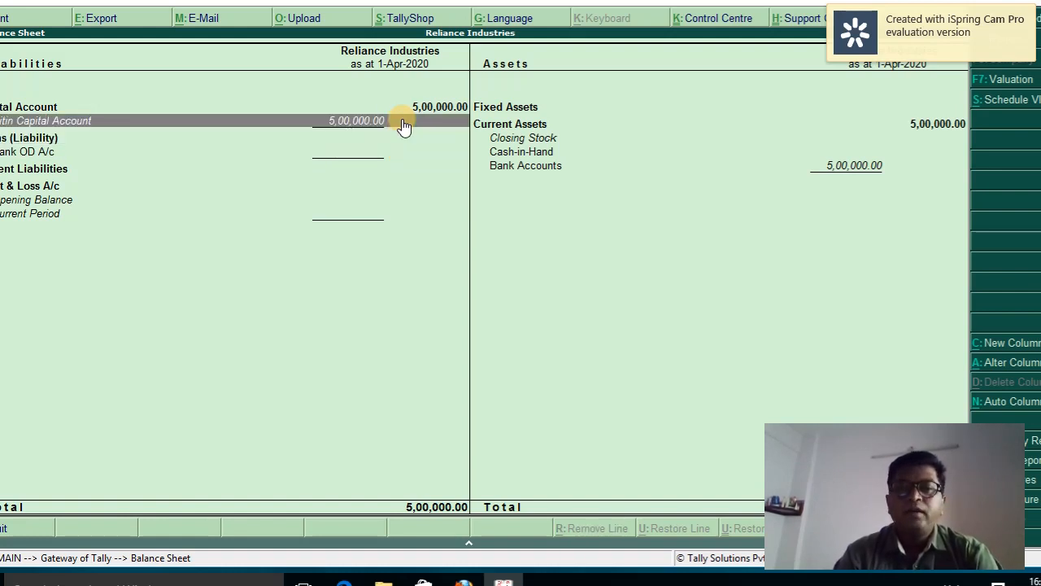
key(Right)
key(Down)
key(Down)
key(Down)
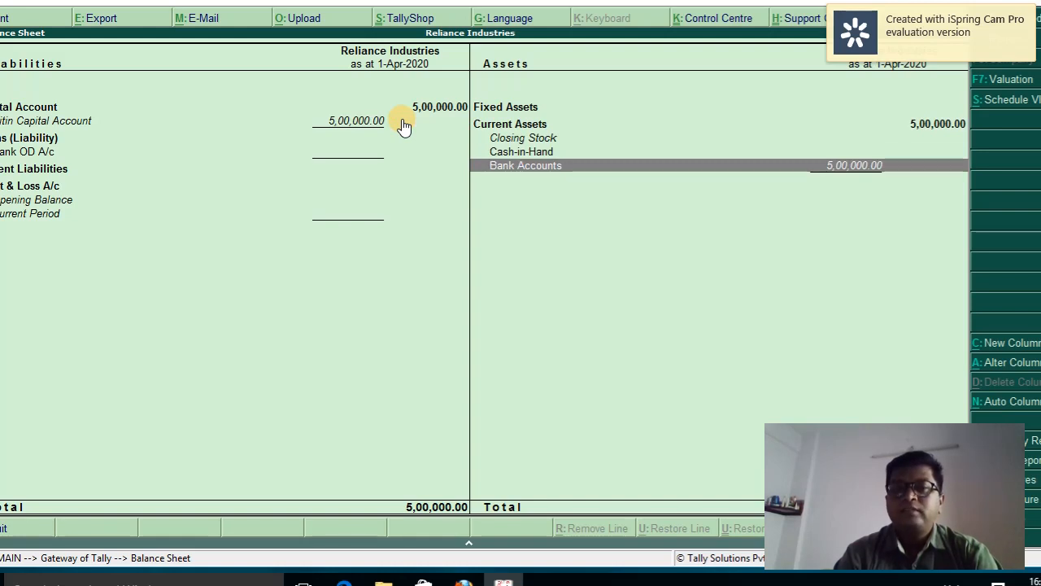
key(Left)
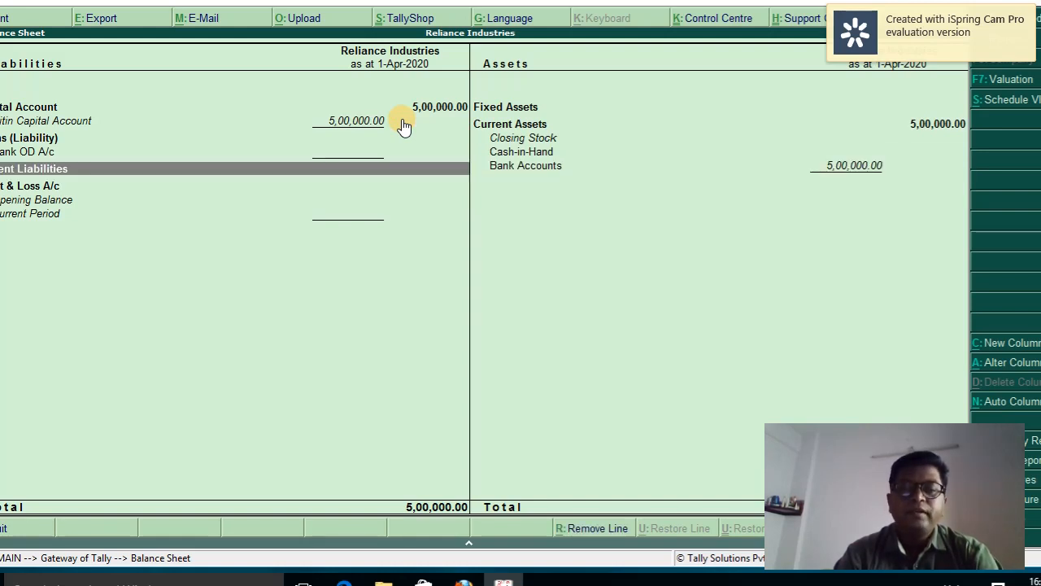
key(Up)
key(Up)
key(Up)
key(Up)
key(Right)
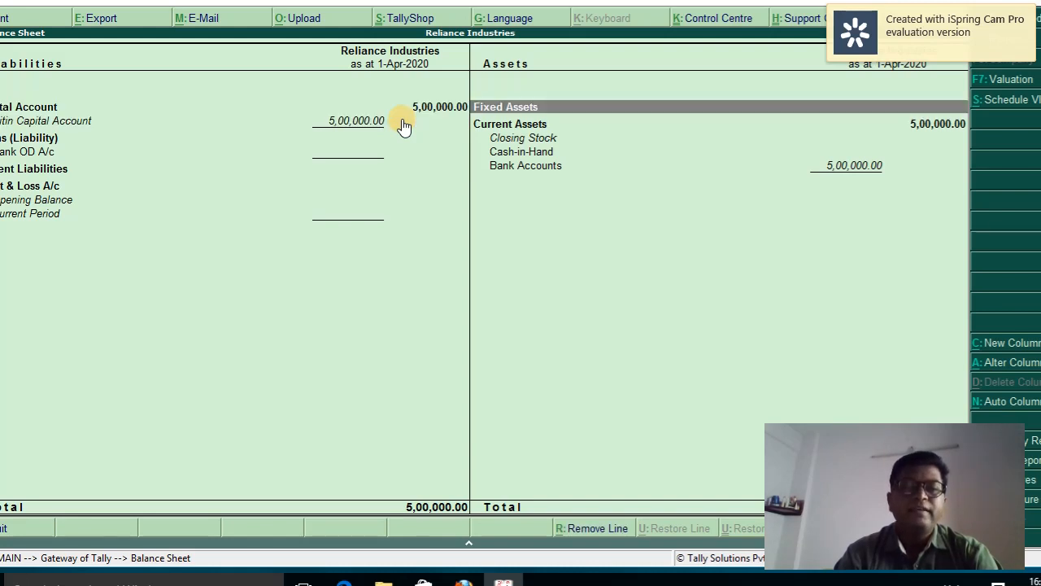
key(Down)
key(Down)
key(Down)
key(Up)
key(Up)
key(Up)
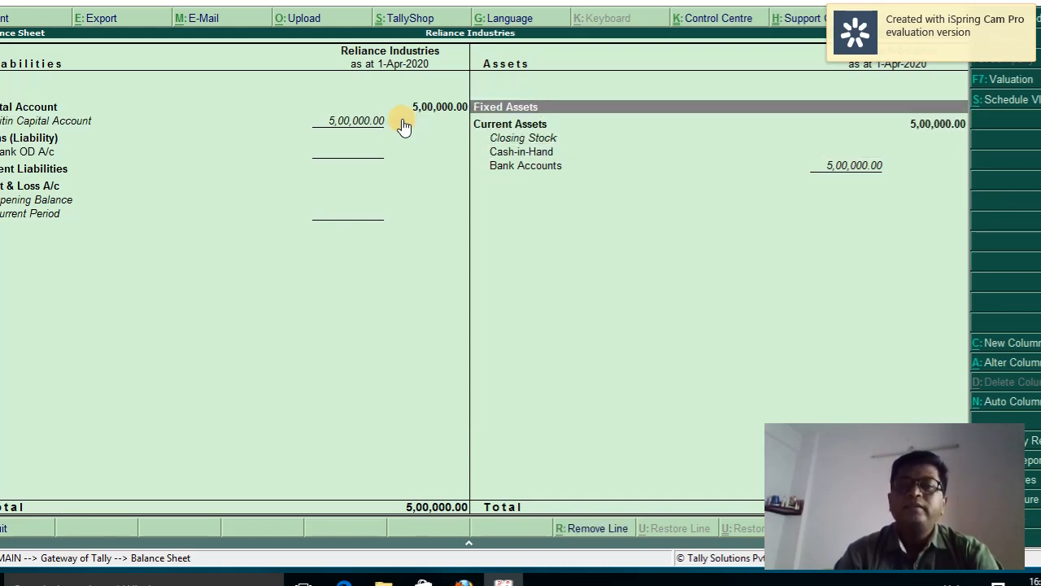
key(Down)
key(Down)
key(Down)
key(Down)
key(Left)
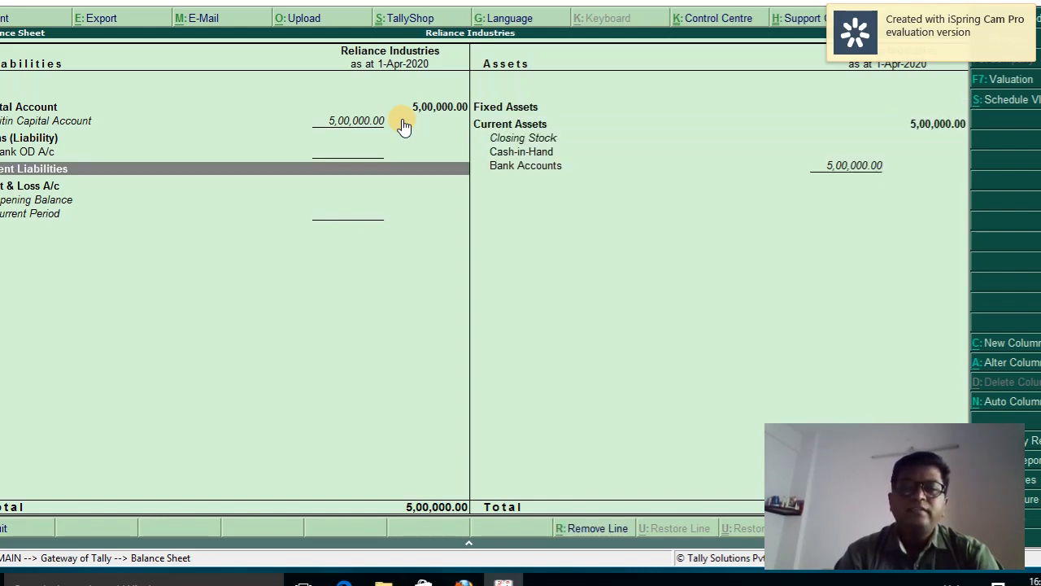
key(Up)
key(Up)
key(Up)
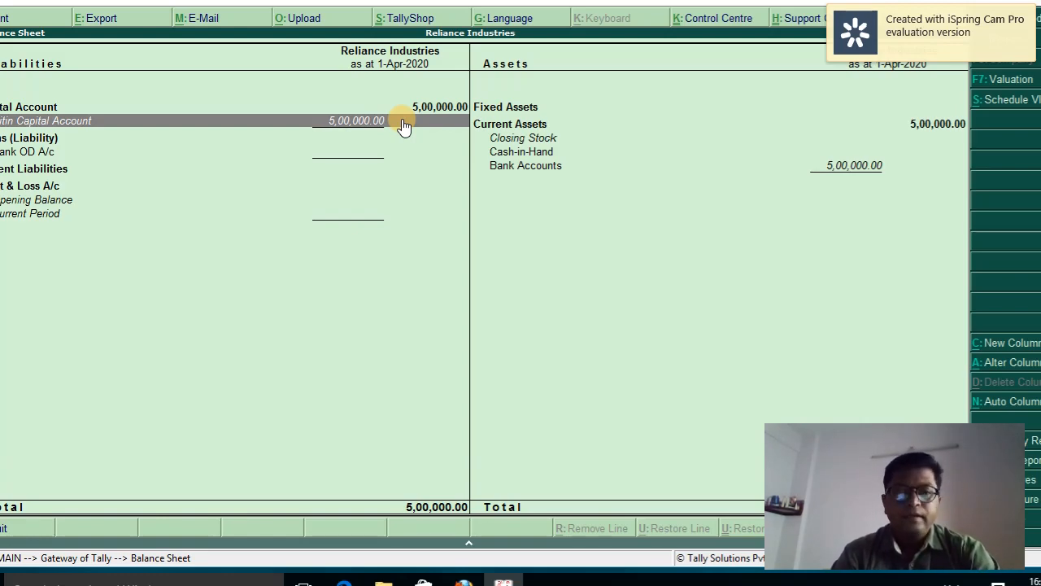
key(Escape)
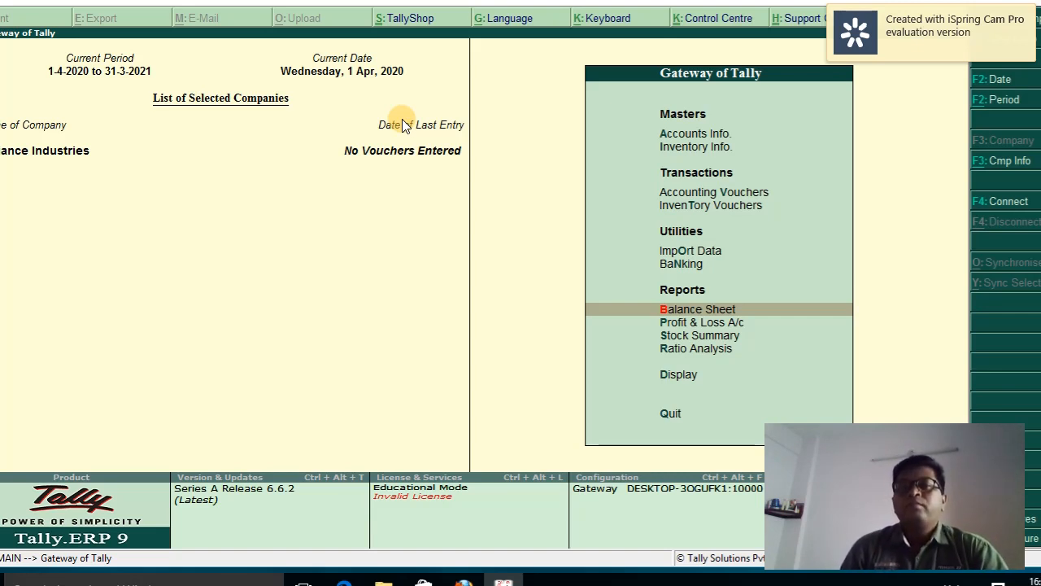
key(Up)
key(Up)
key(Up)
key(Up)
key(Up)
key(Up)
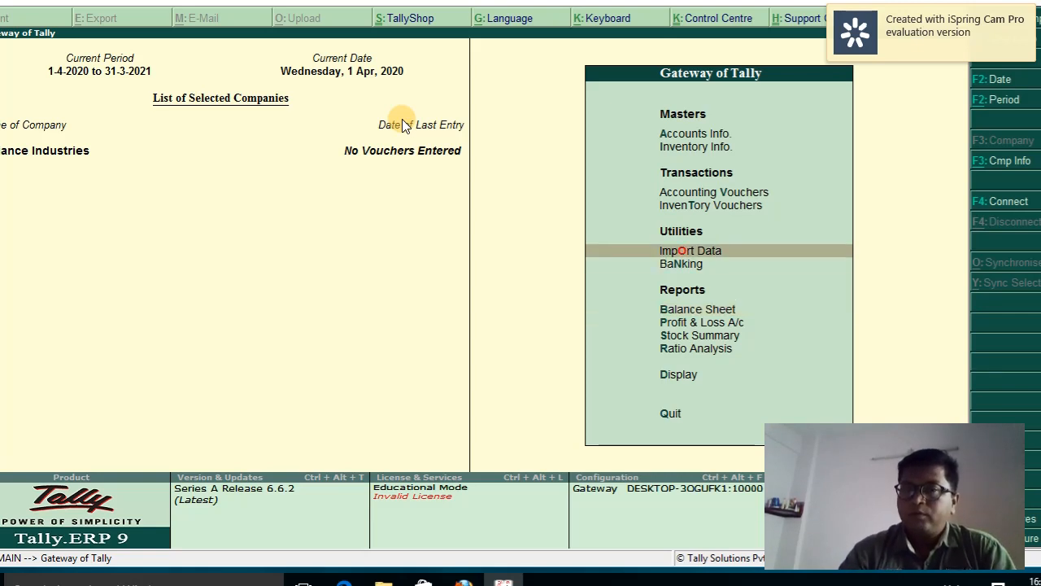
key(Return)
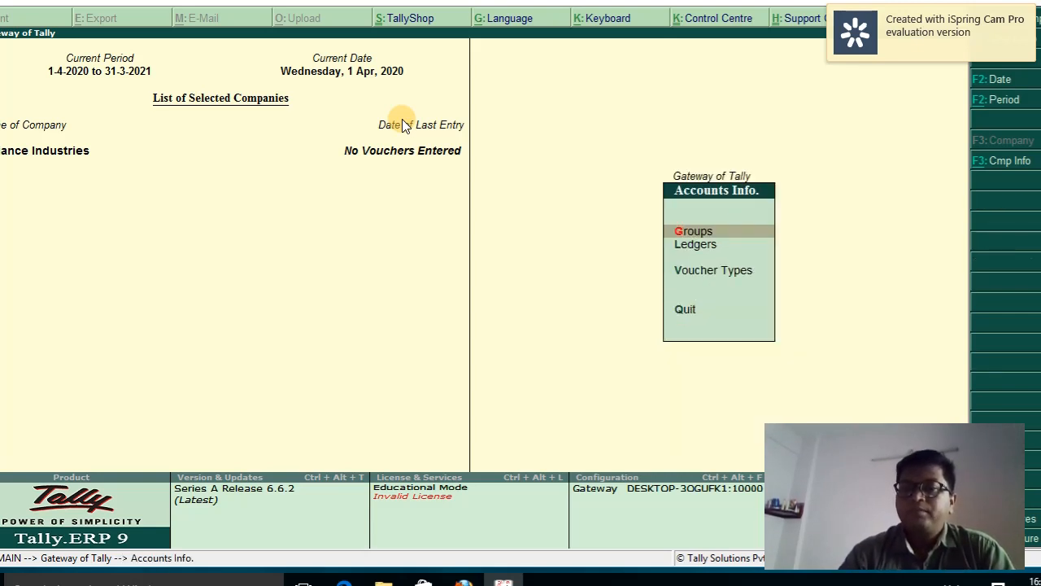
key(Down)
key(Down)
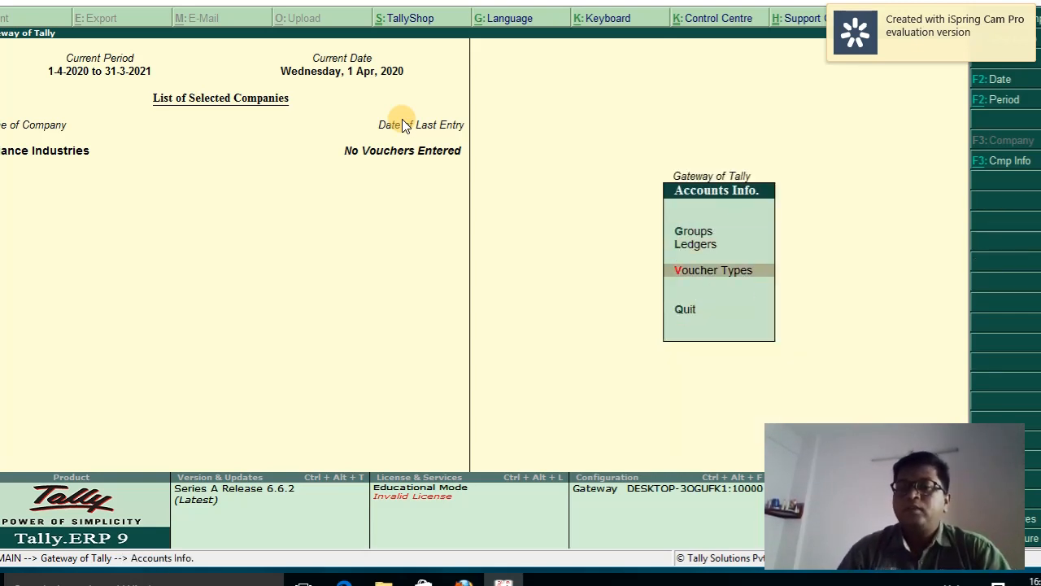
key(Return)
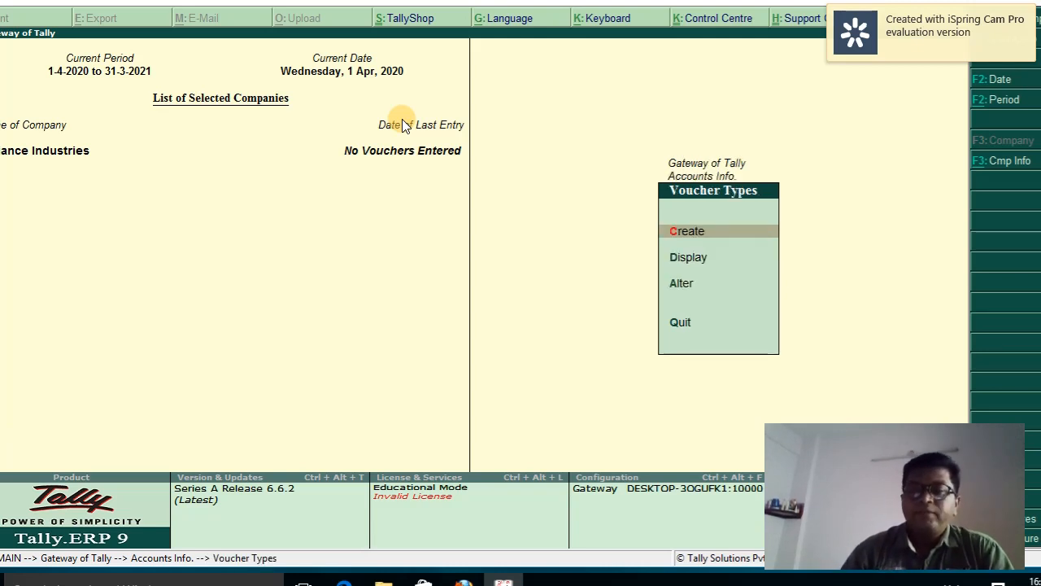
key(Down)
key(Return)
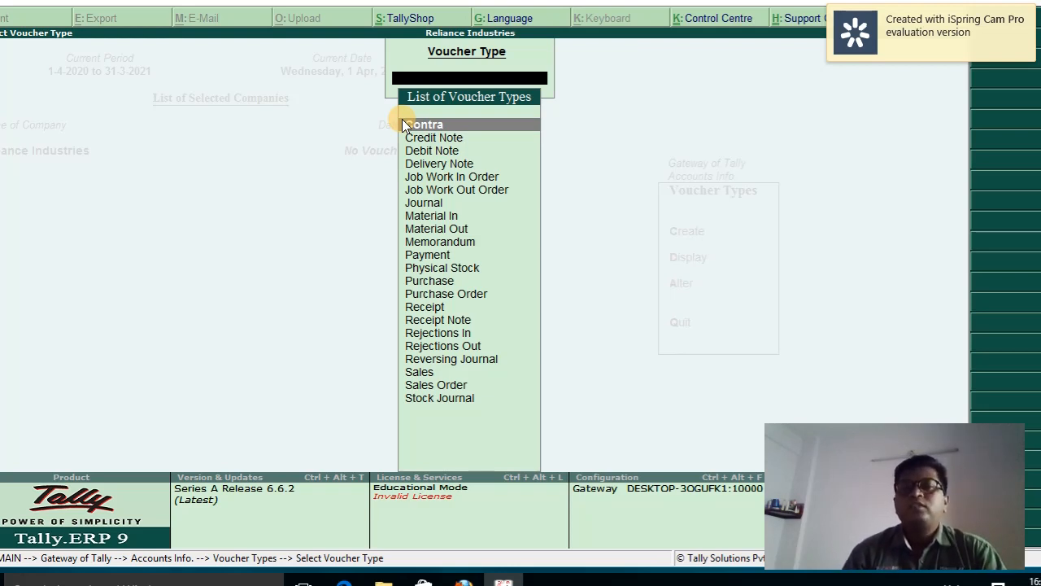
key(Return)
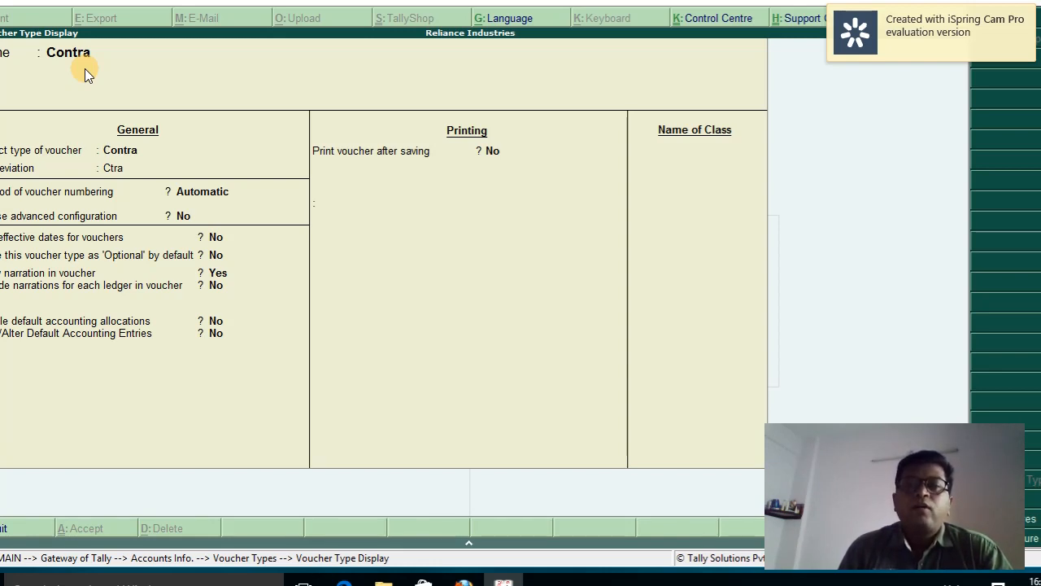
key(Escape)
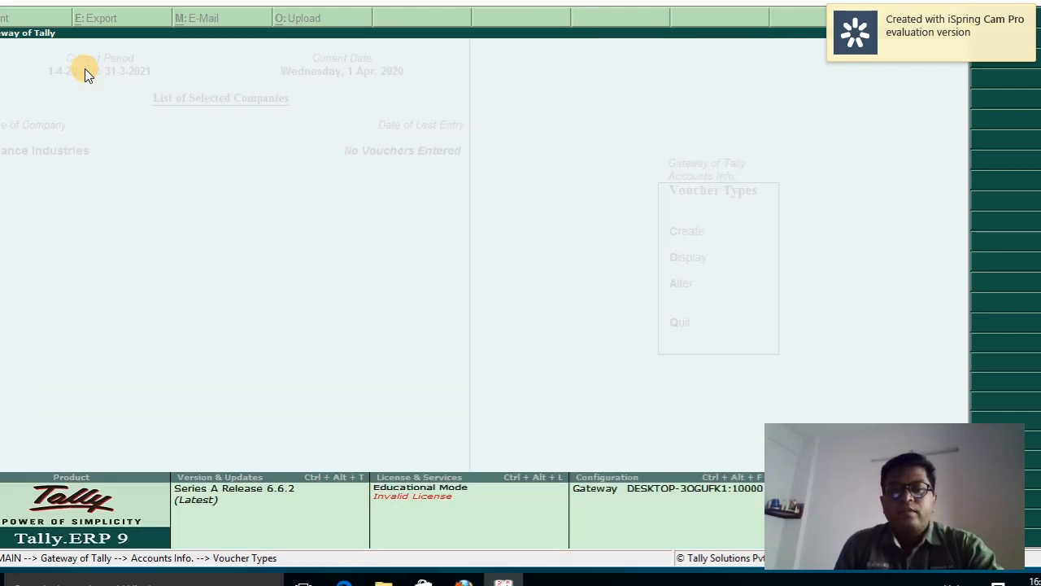
key(Escape)
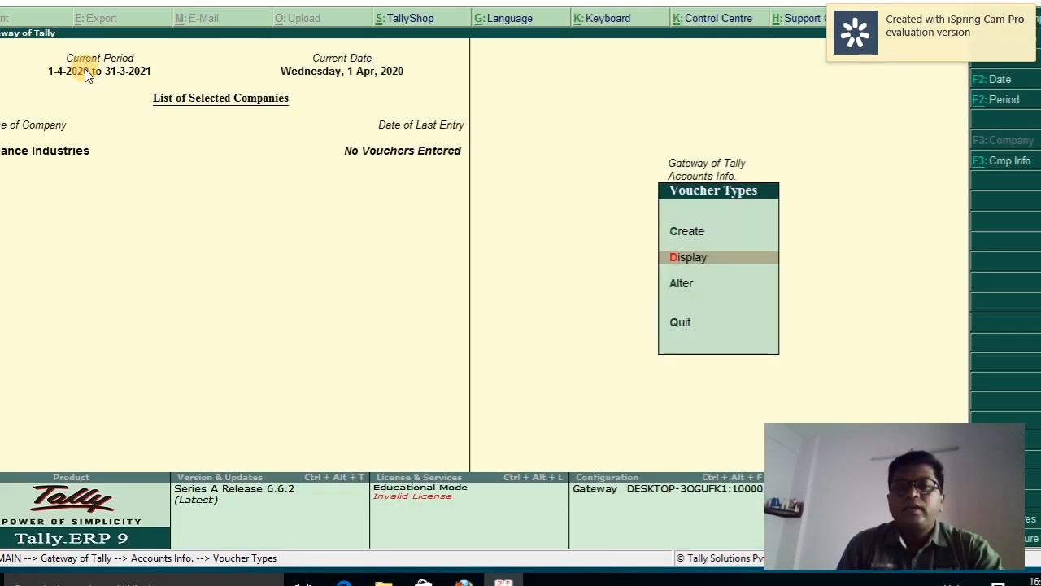
key(Escape)
key(Escape)
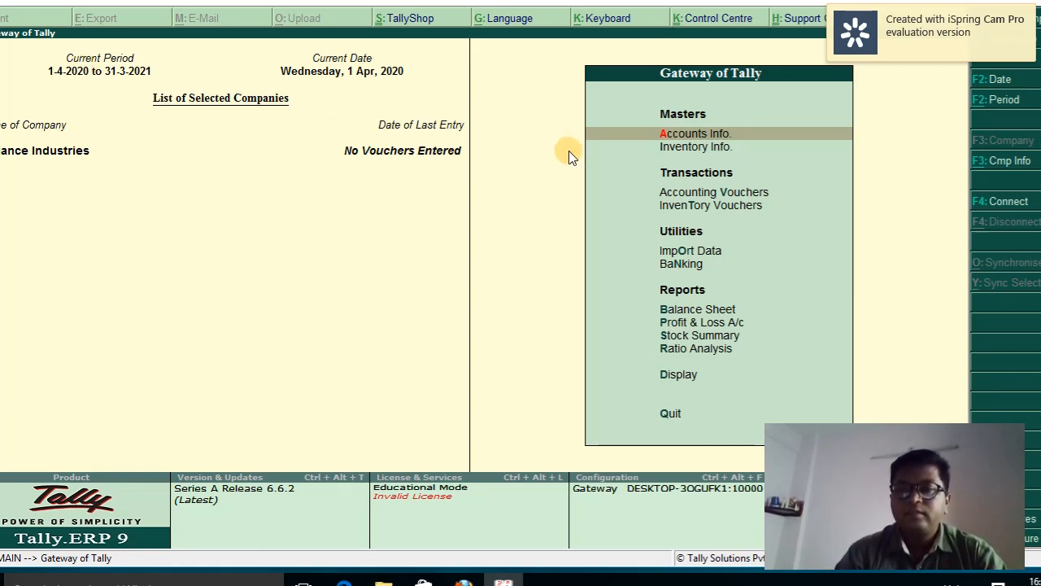
Open Accounting Vouchers and switch the voucher type to Contra
key(Down)
key(Down)
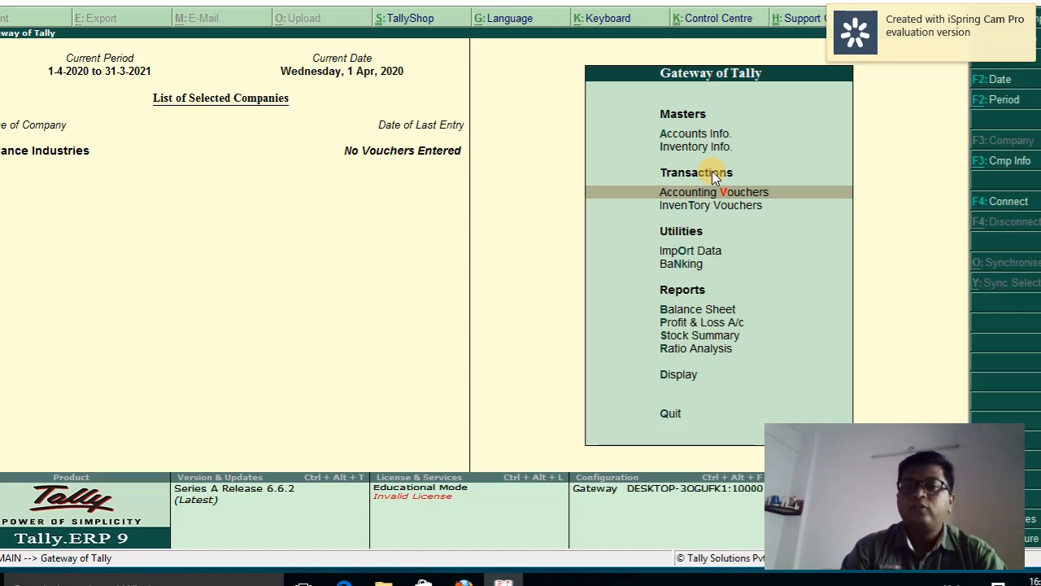
key(Return)
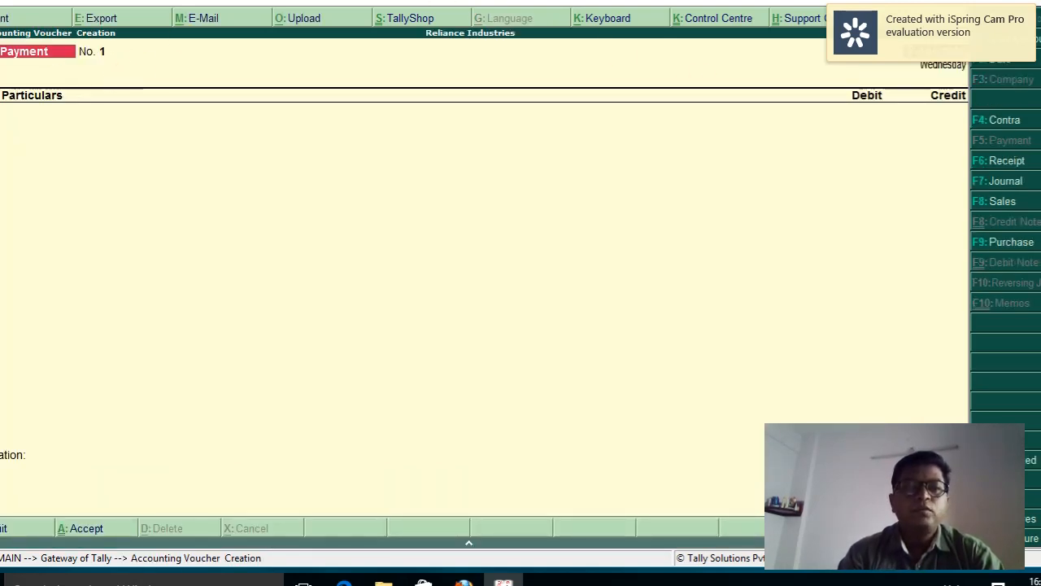
click(1003, 122)
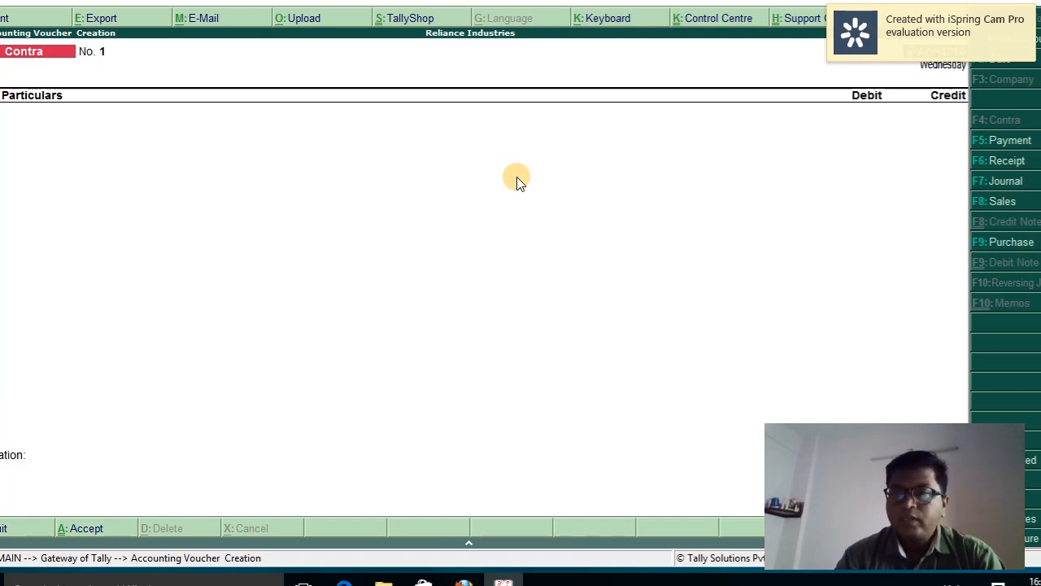
Switch to a blank Payment voucher No. 1 with F5: Payment
click(999, 145)
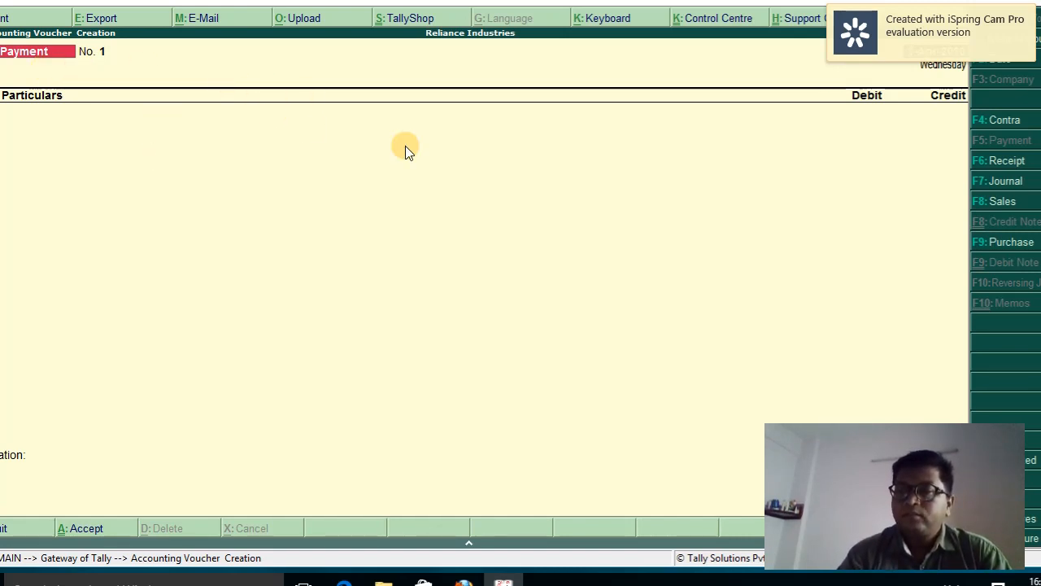
Switch to a blank Receipt voucher No. 1 with F6: Receipt
click(1002, 167)
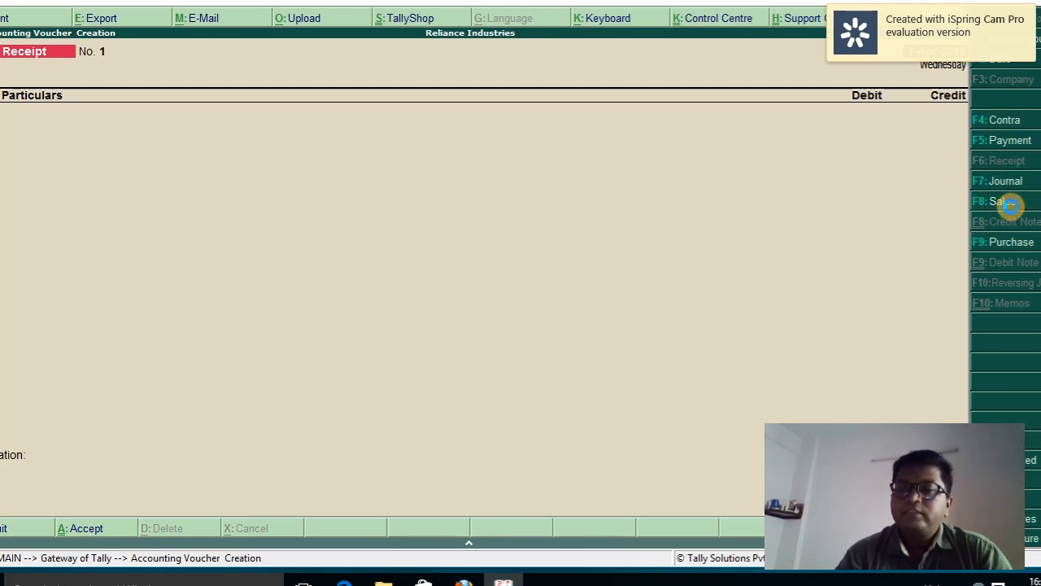
Switch the voucher type to Sales with F8: Sales
click(1009, 207)
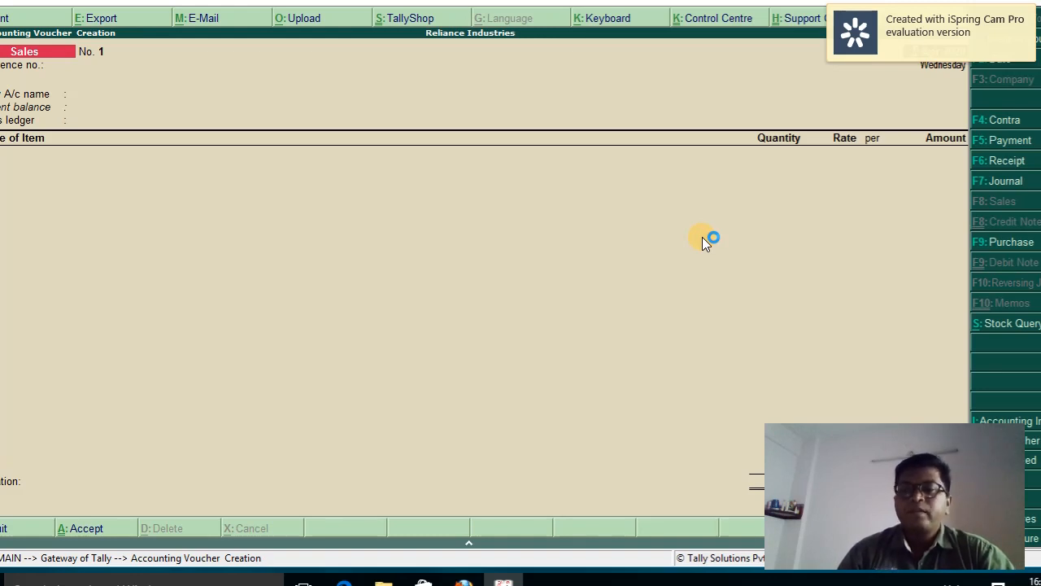
Switch to a Purchase voucher with item, quantity, rate and amount columns
click(994, 244)
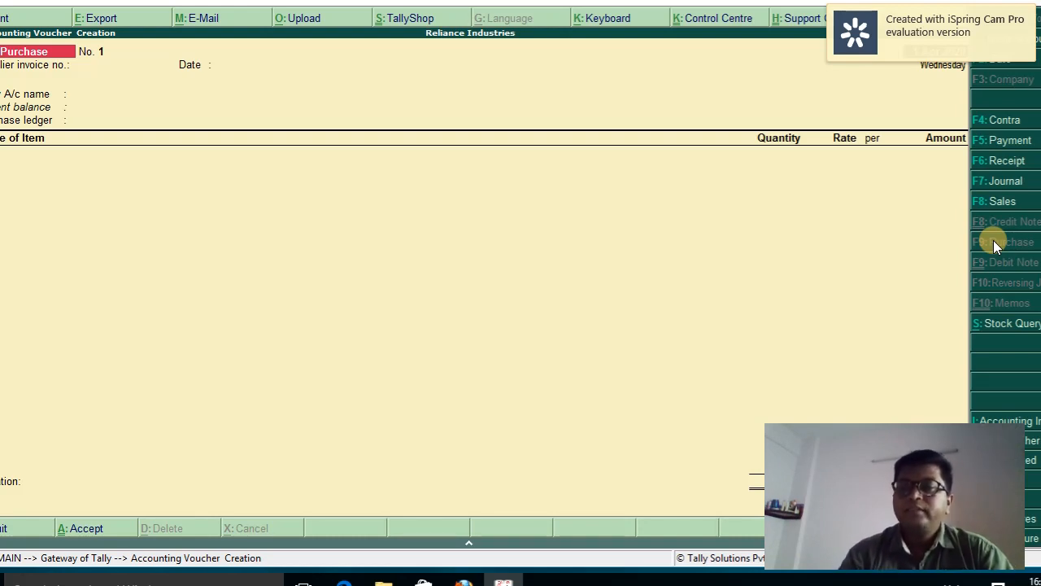
Switch to a Journal voucher, then bring up the F11 Accounting Features settings
click(1017, 185)
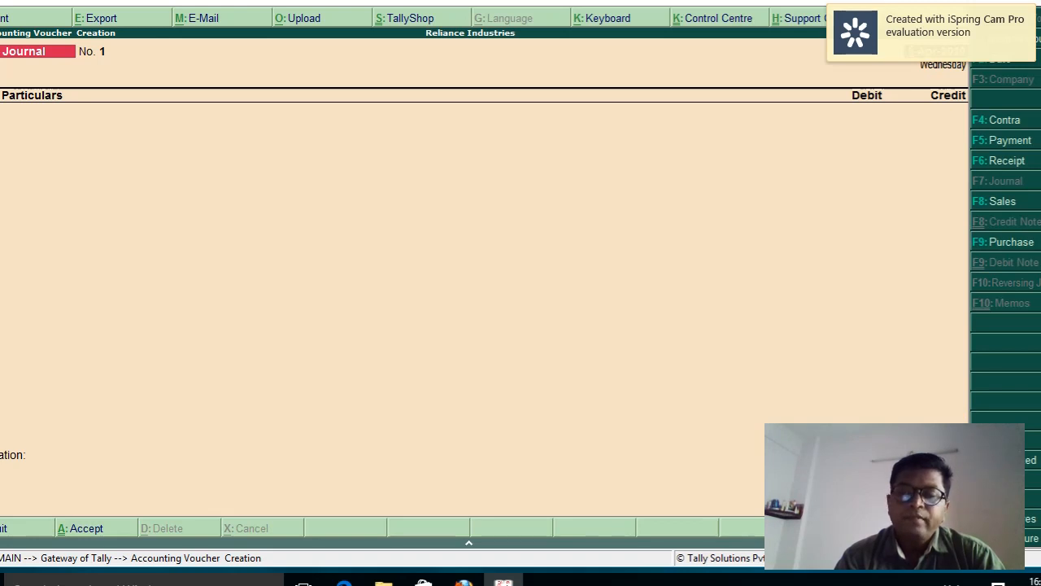
key(F11)
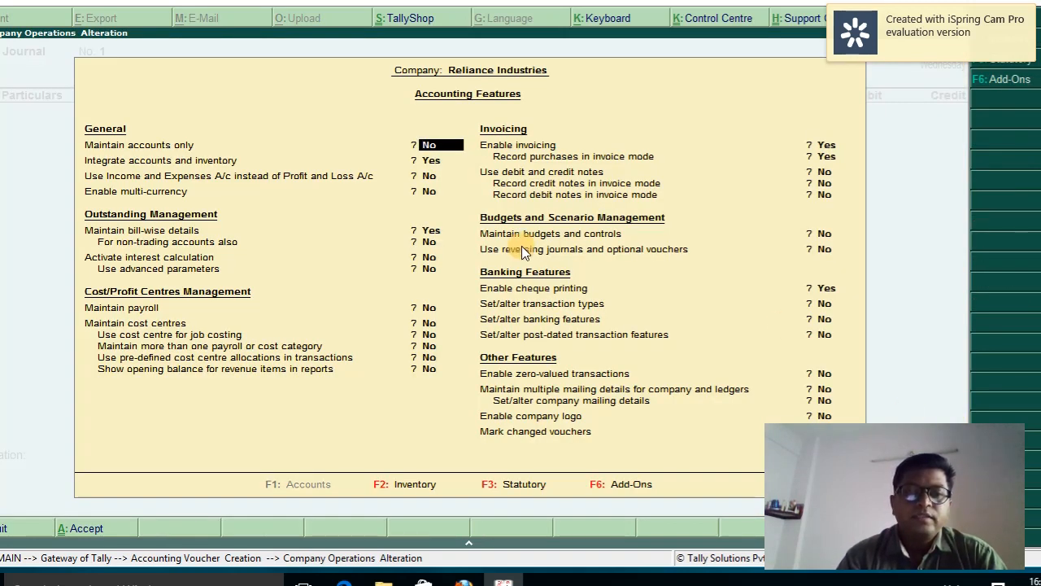
Set 'Use debit and credit notes' to Yes in Accounting Features
key(Return)
key(Return)
key(Return)
key(Return)
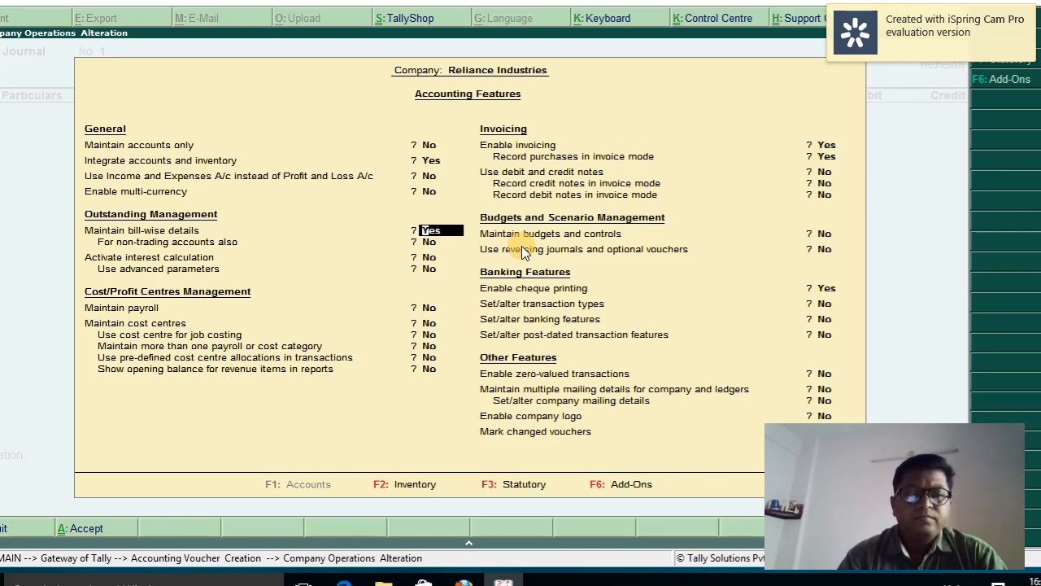
key(Return)
key(Return)
key(Return)
key(Return)
key(Return)
key(Return)
key(Return)
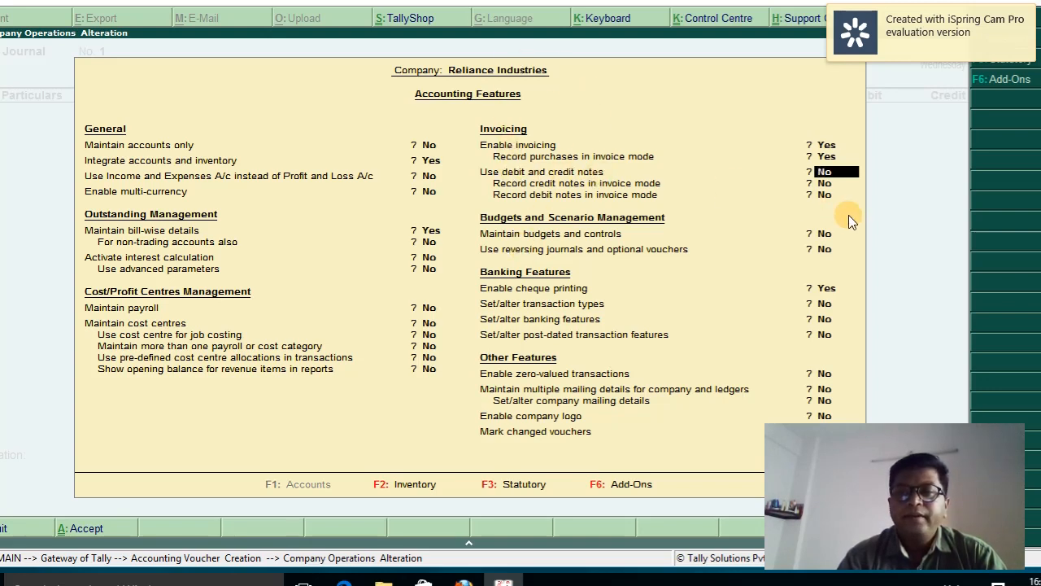
text(y)
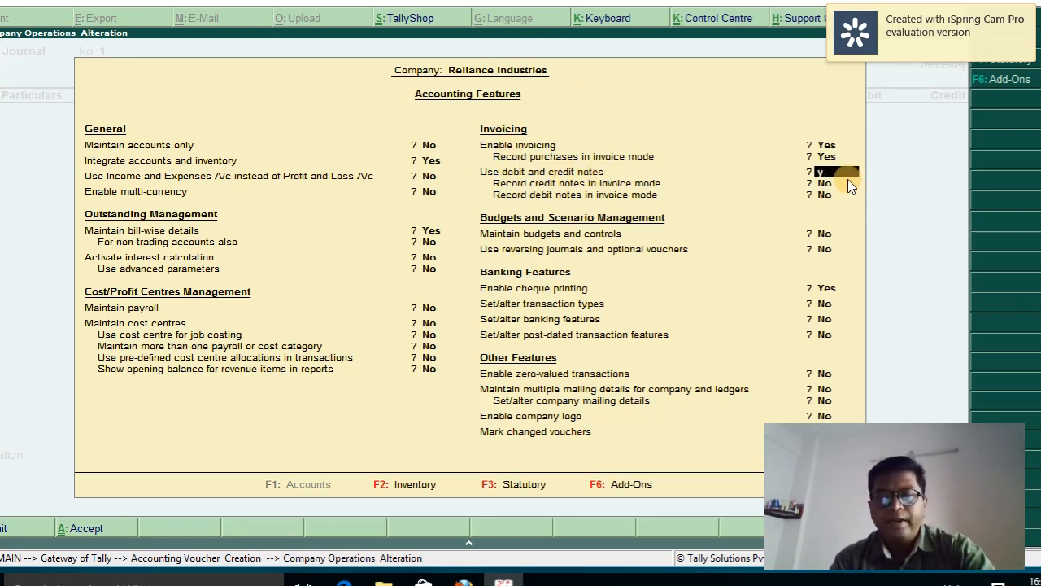
key(Return)
key(Return)
key(Return)
key(Return)
key(Return)
key(Return)
key(Return)
key(Return)
key(Return)
key(Return)
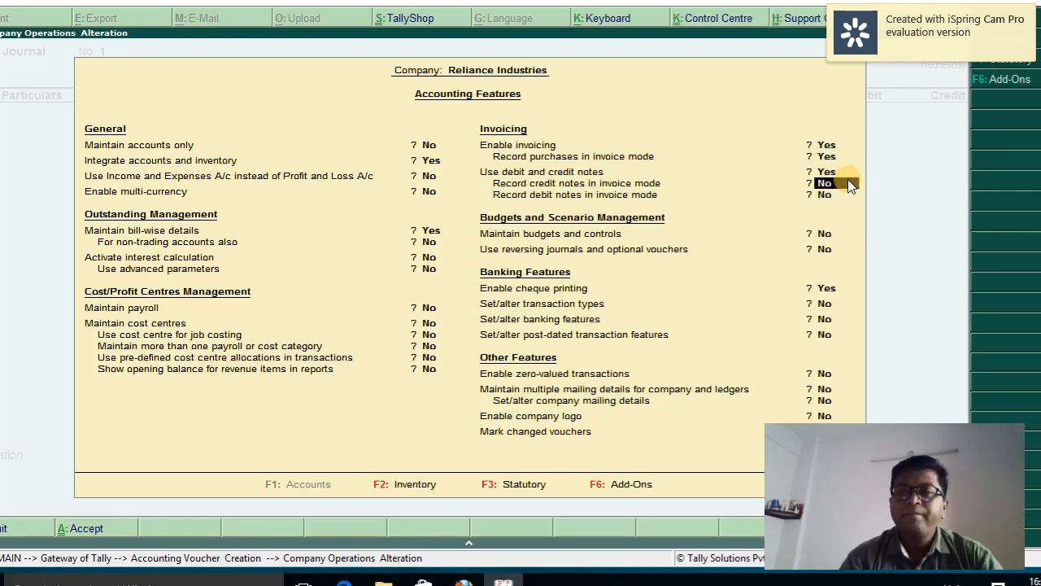
key(Return)
key(Return)
key(Return)
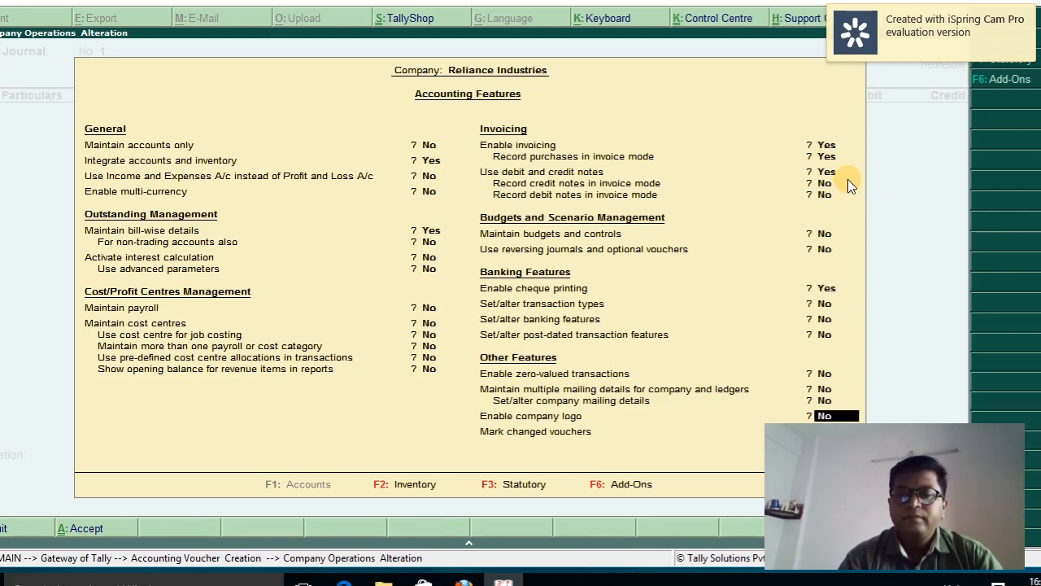
Accept the accounting features and start a blank Debit Note No. 1
click(847, 179)
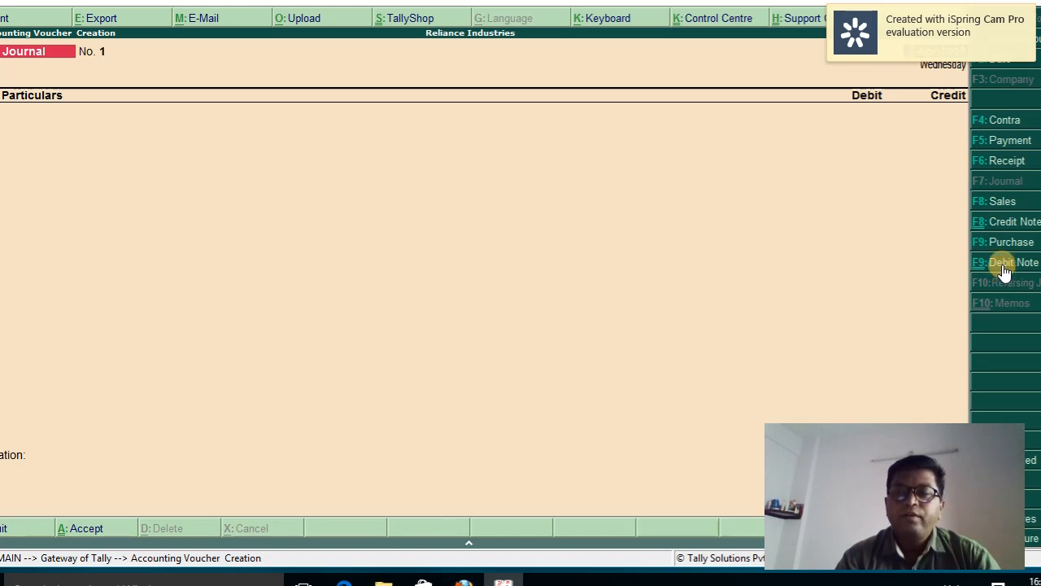
click(1004, 268)
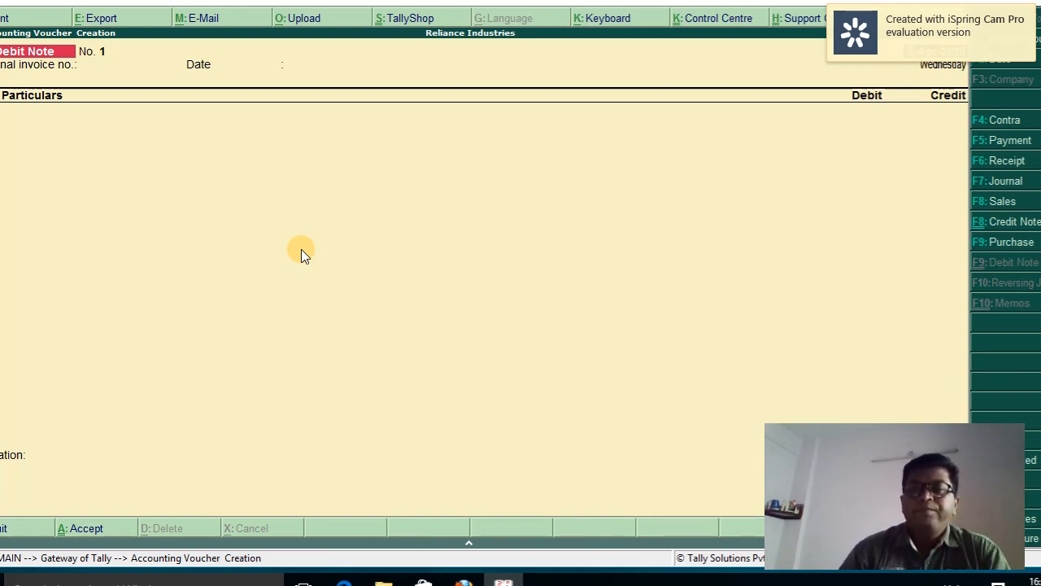
Switch to a blank Credit Note No. 1 and accept its voucher date
click(1007, 222)
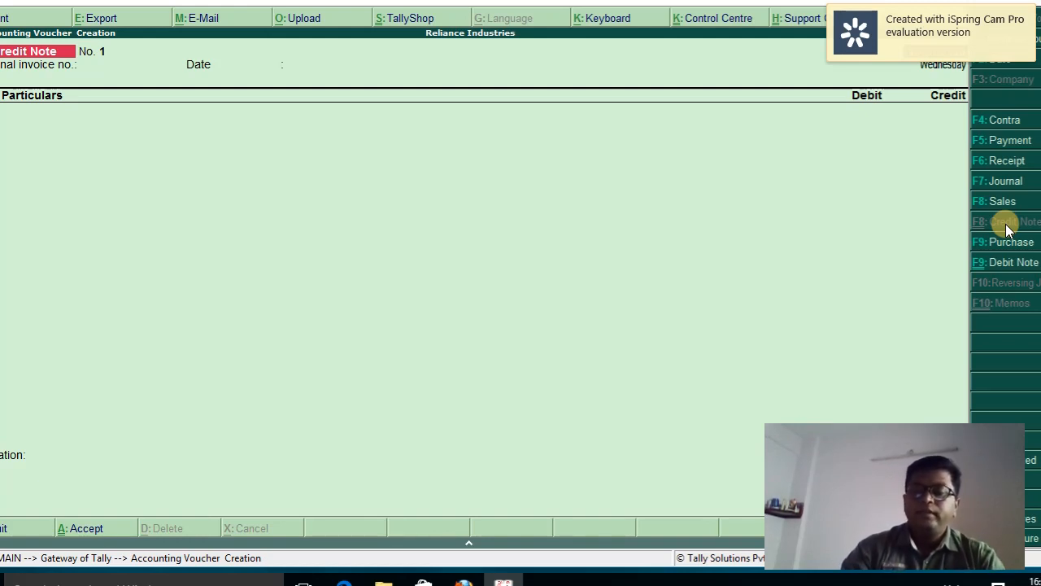
key(Return)
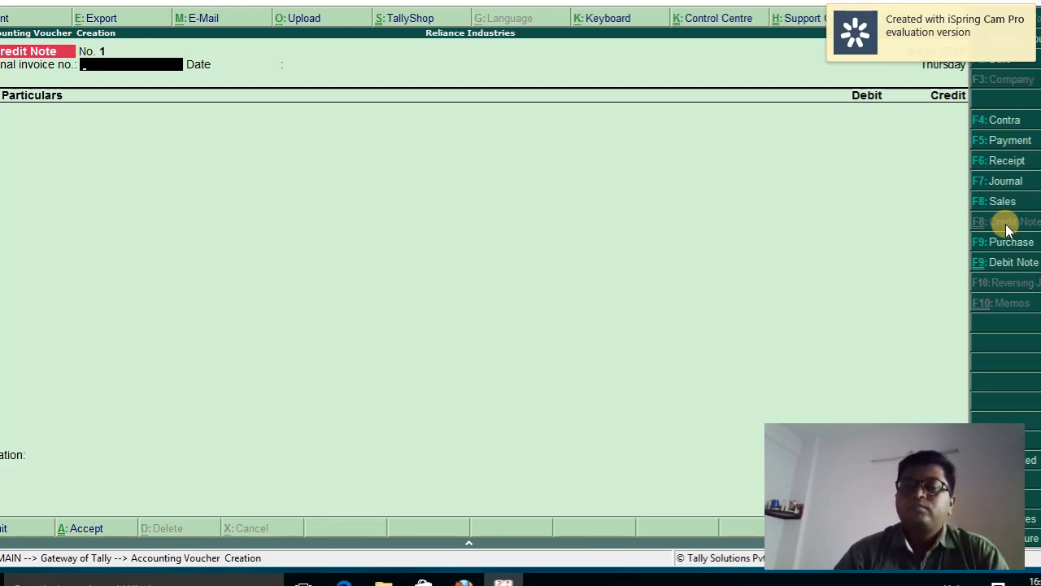
Enter a Contra voucher crediting HDFC Bank Account 50,000 and debiting Cash 50,000
click(1002, 124)
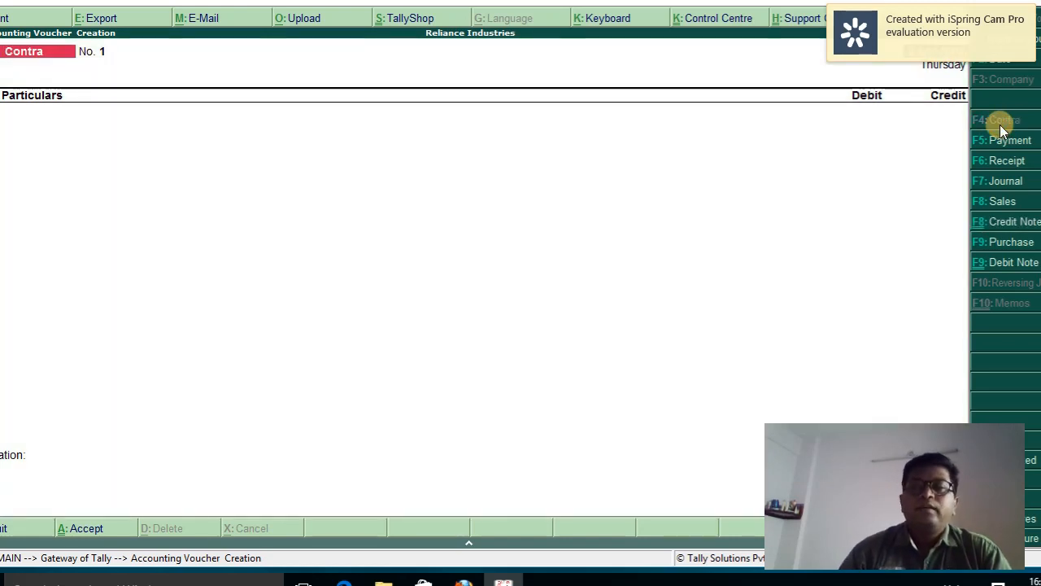
key(Return)
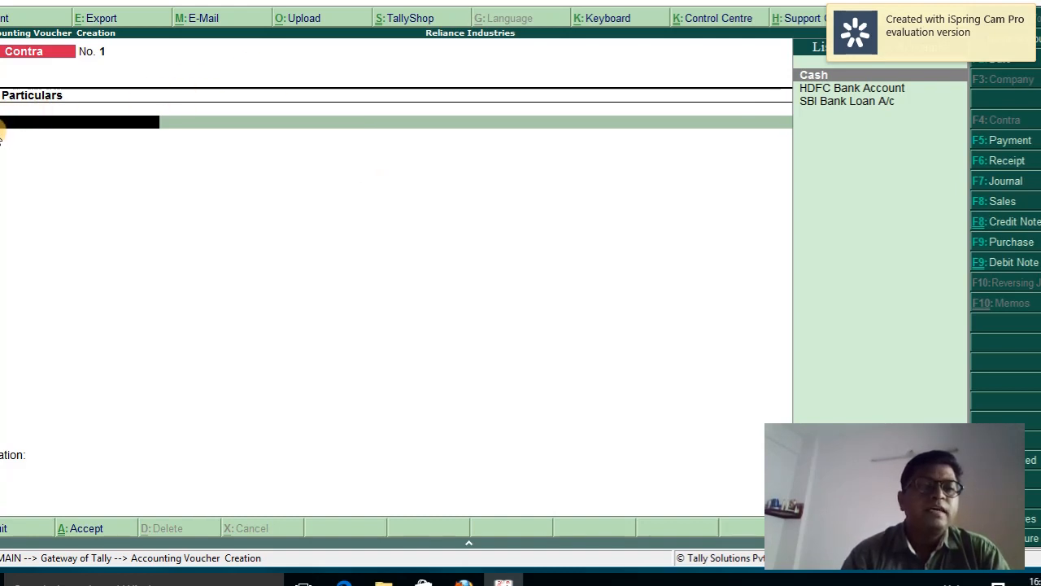
key(Down)
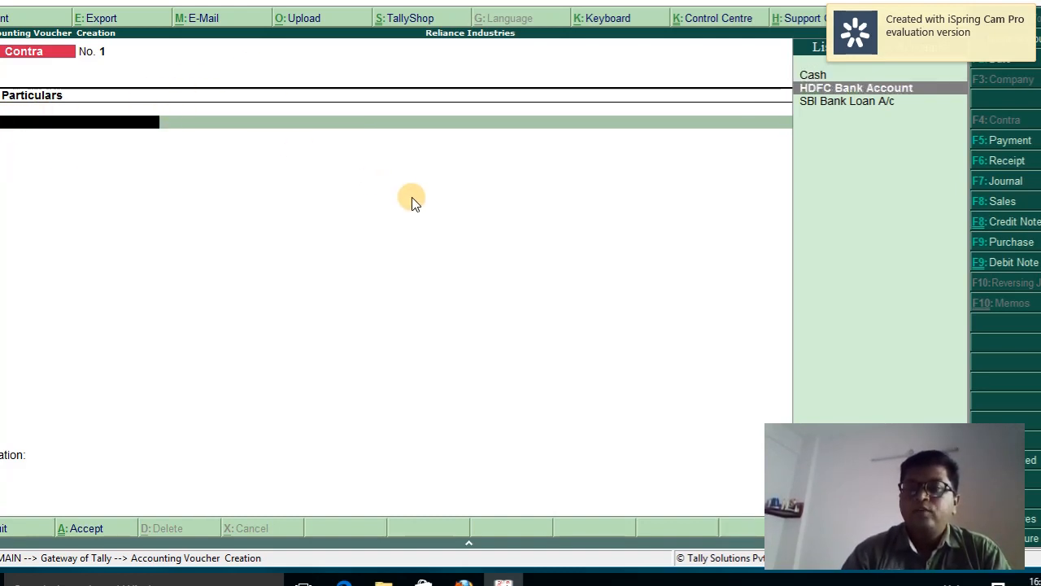
key(Return)
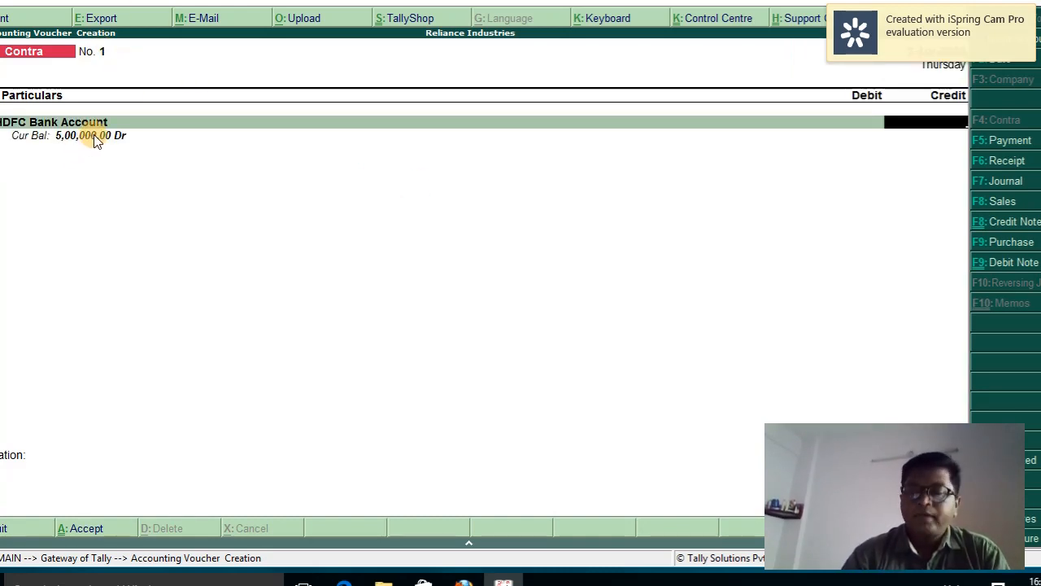
text(50000)
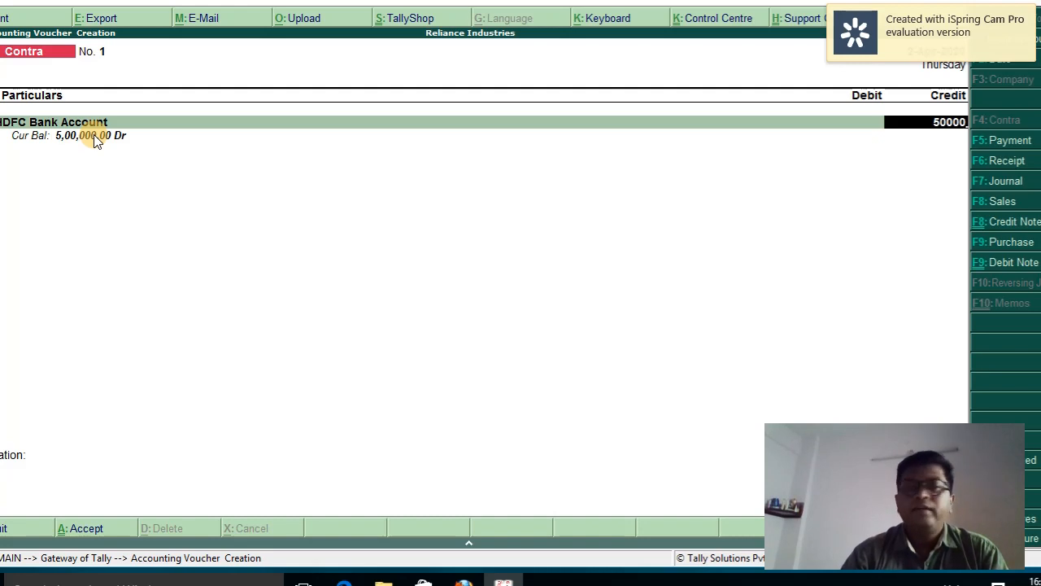
key(Return)
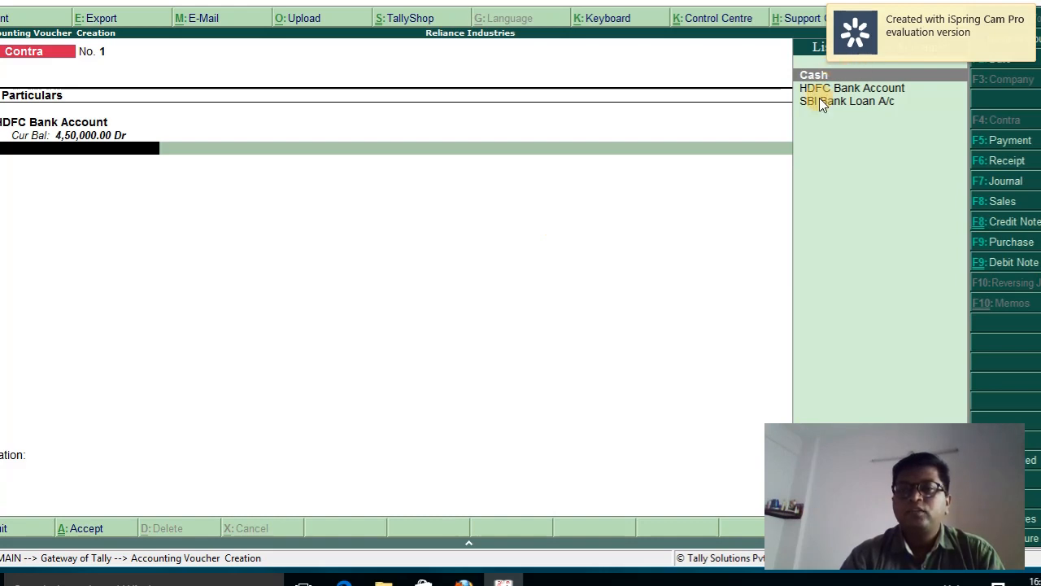
key(Return)
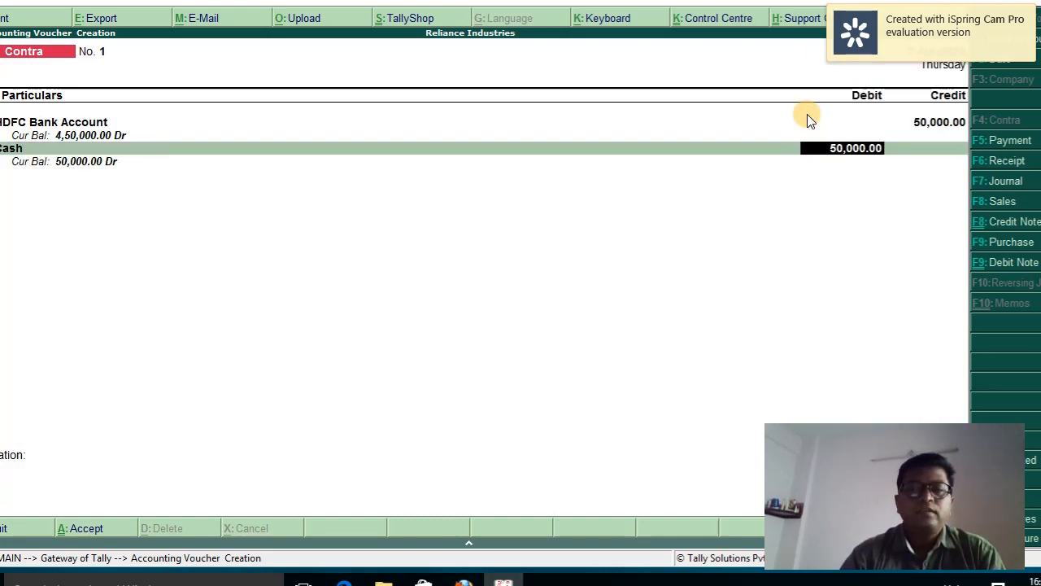
key(Return)
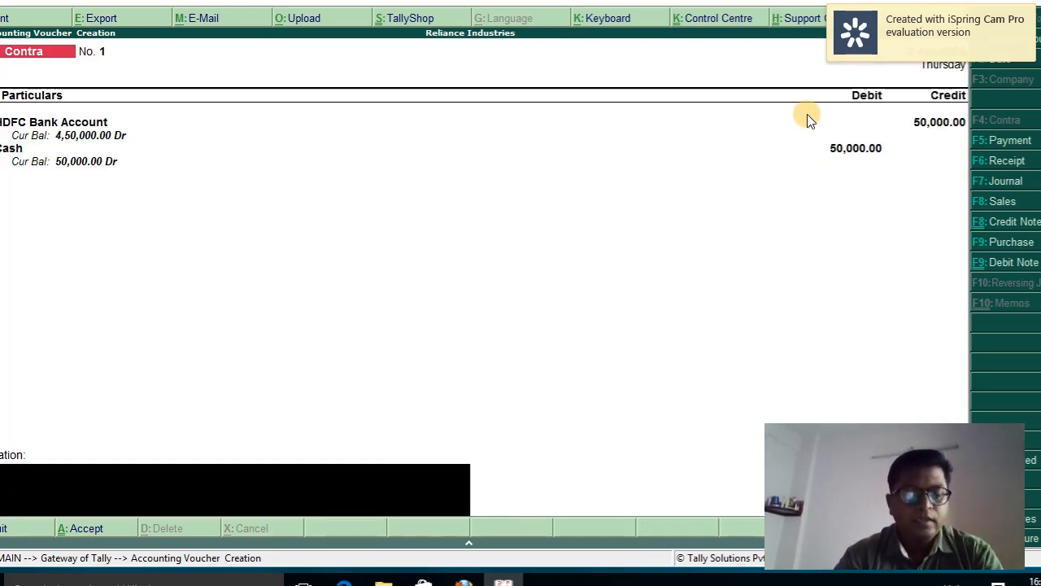
Add narration 'Being cash withdrawn from bank', save the Contra, and return to Gateway of Tally
text(Being cash)
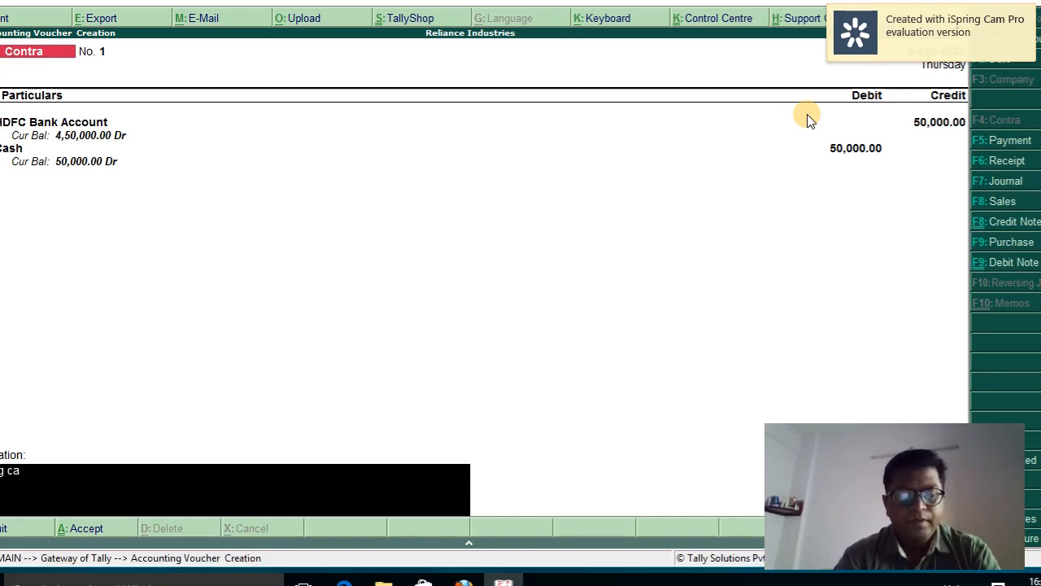
text( withd)
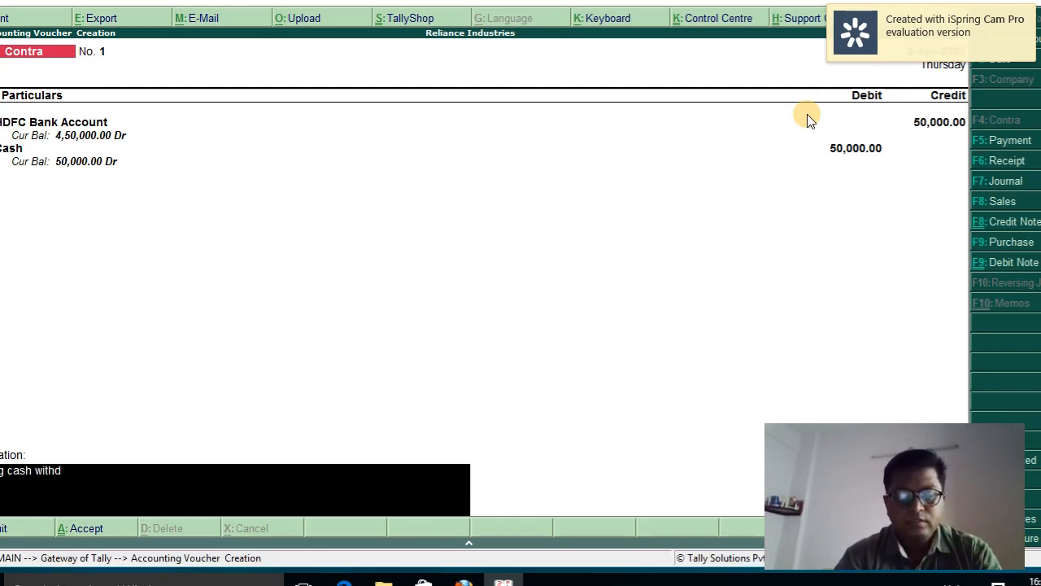
text(rawn)
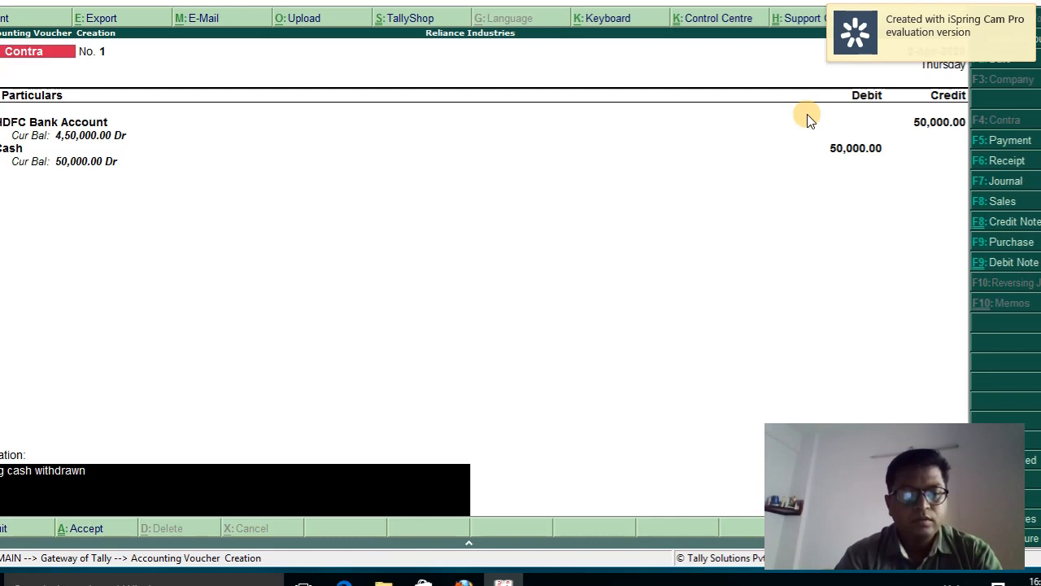
text( from bank)
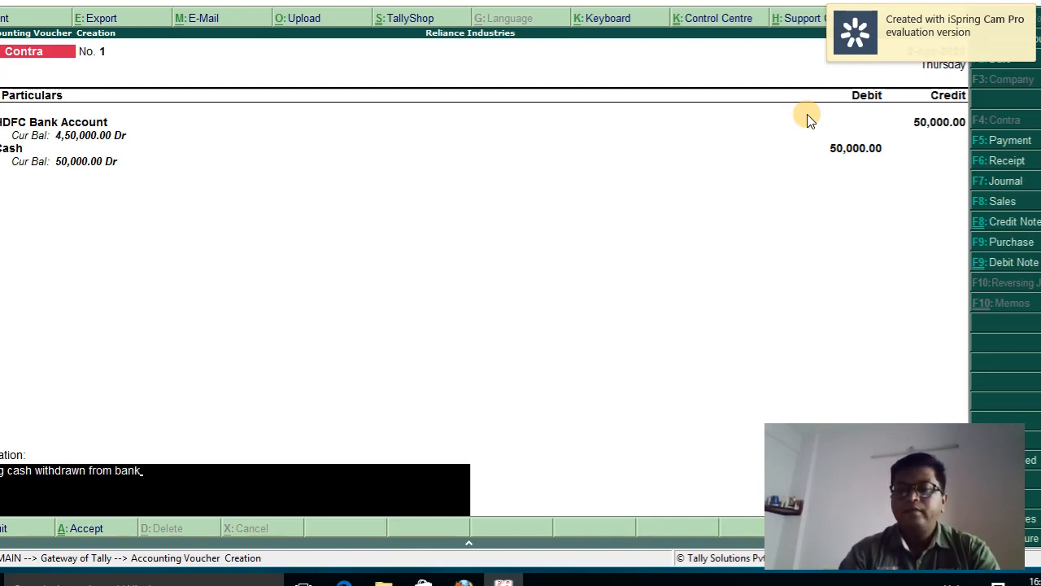
key(Return)
key(Return)
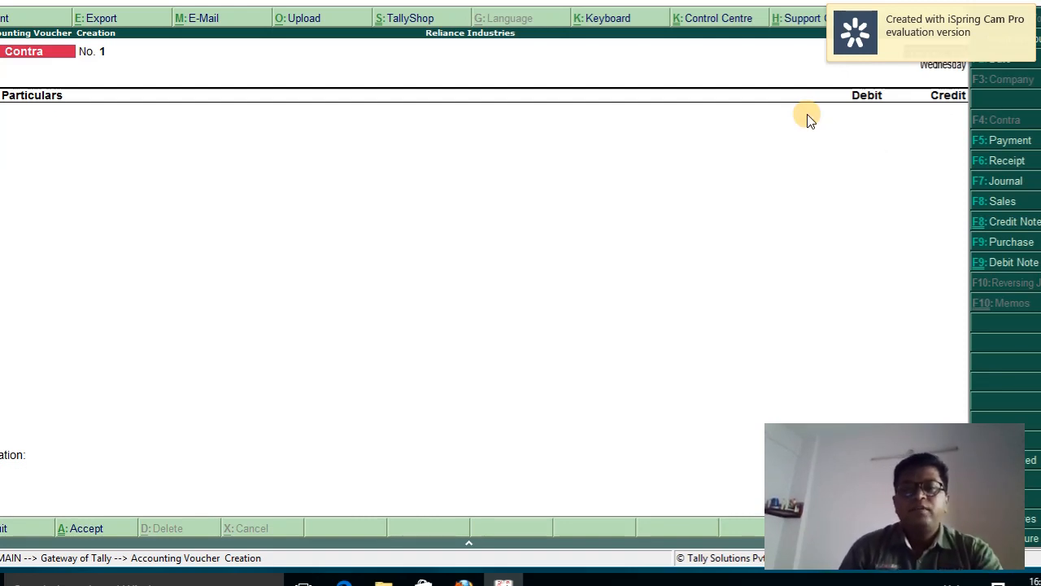
key(Escape)
key(Down)
key(Down)
key(Down)
key(Down)
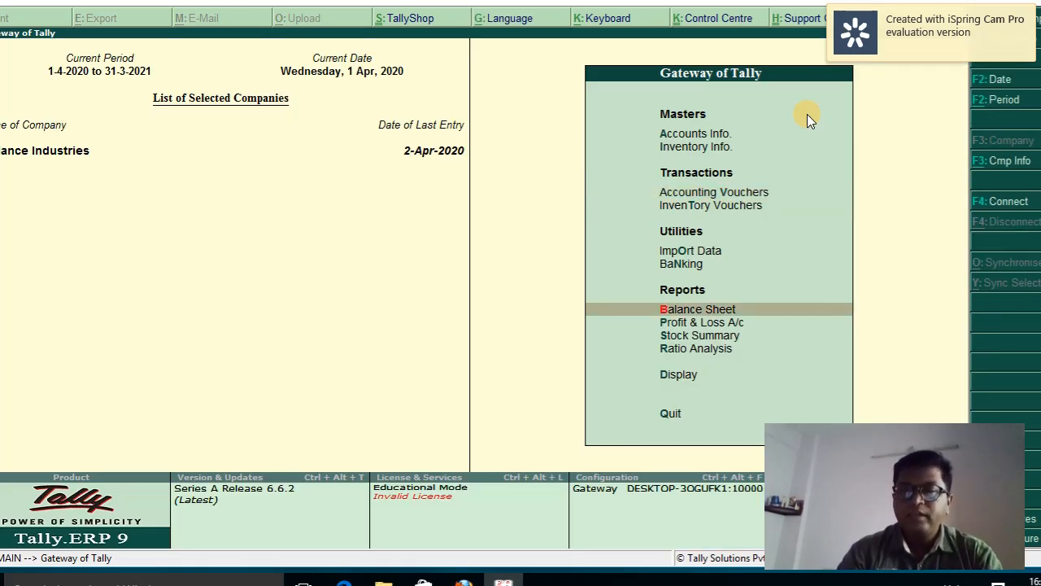
Review the detailed Balance Sheet's Cash-in-Hand 50,000.00 and Bank Accounts 4,50,000.00, then close it
key(Return)
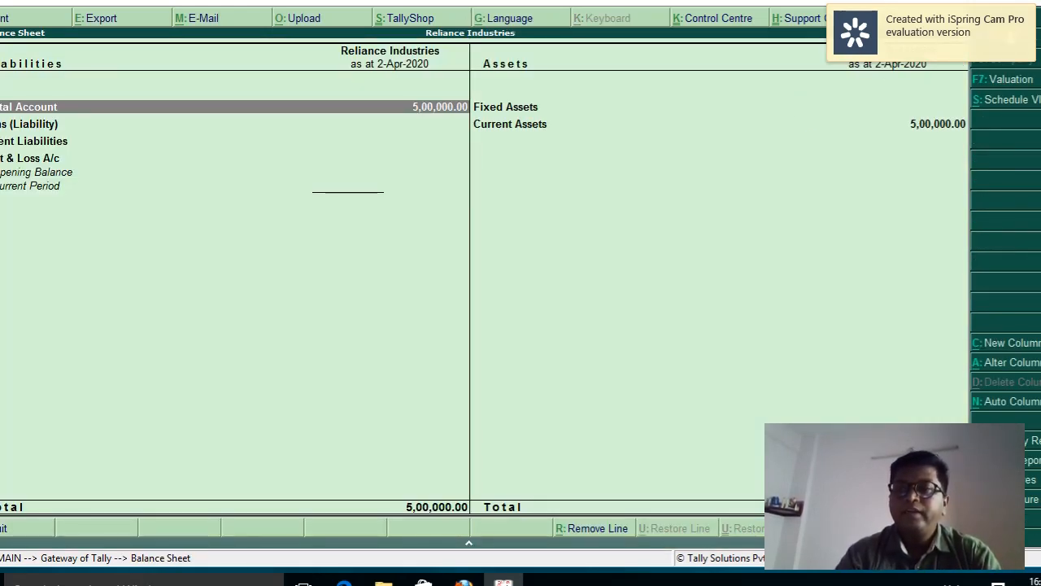
key(alt+F1)
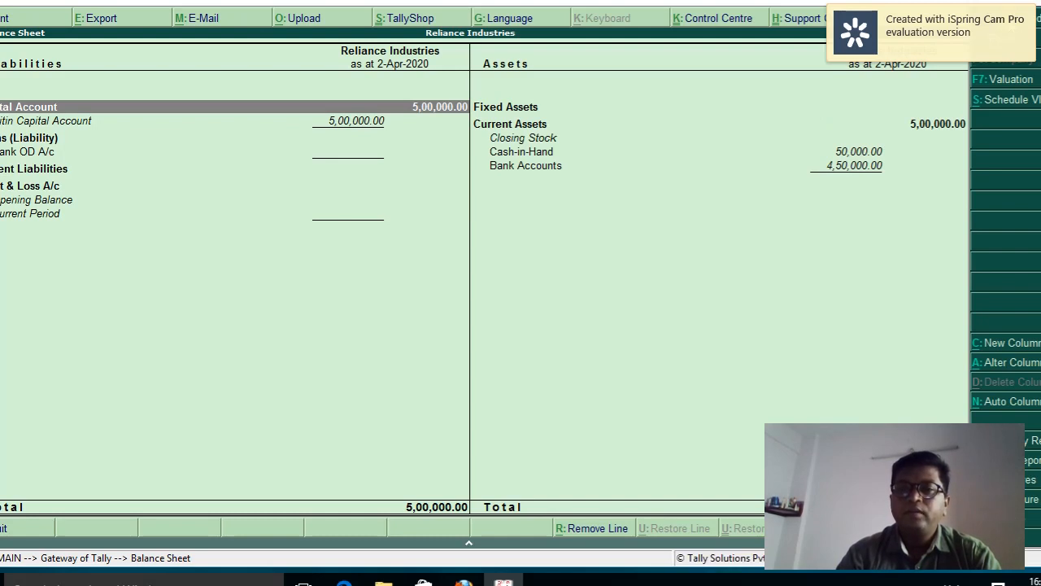
click(548, 100)
key(Down)
key(Down)
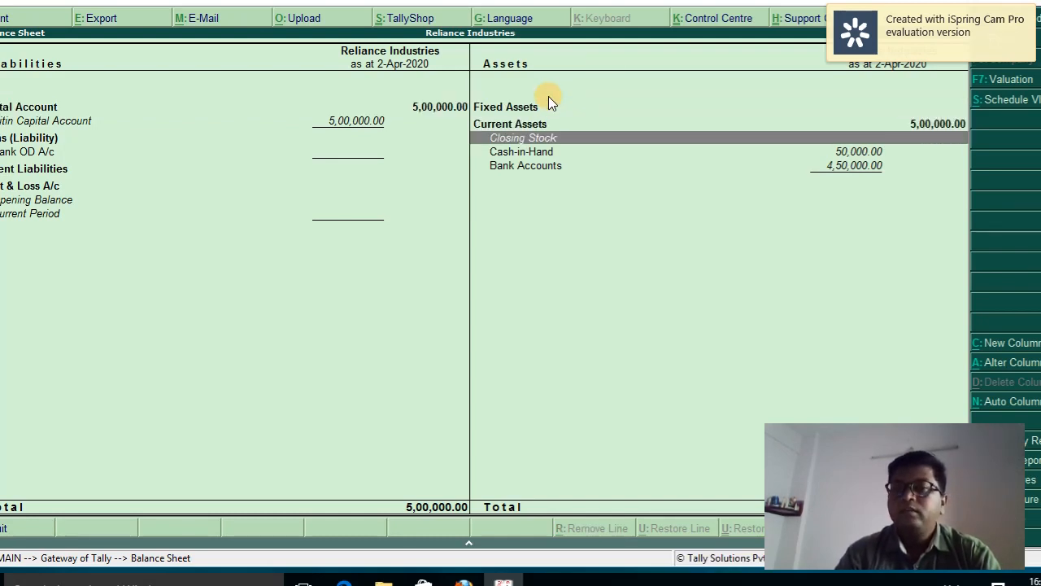
key(Down)
key(Down)
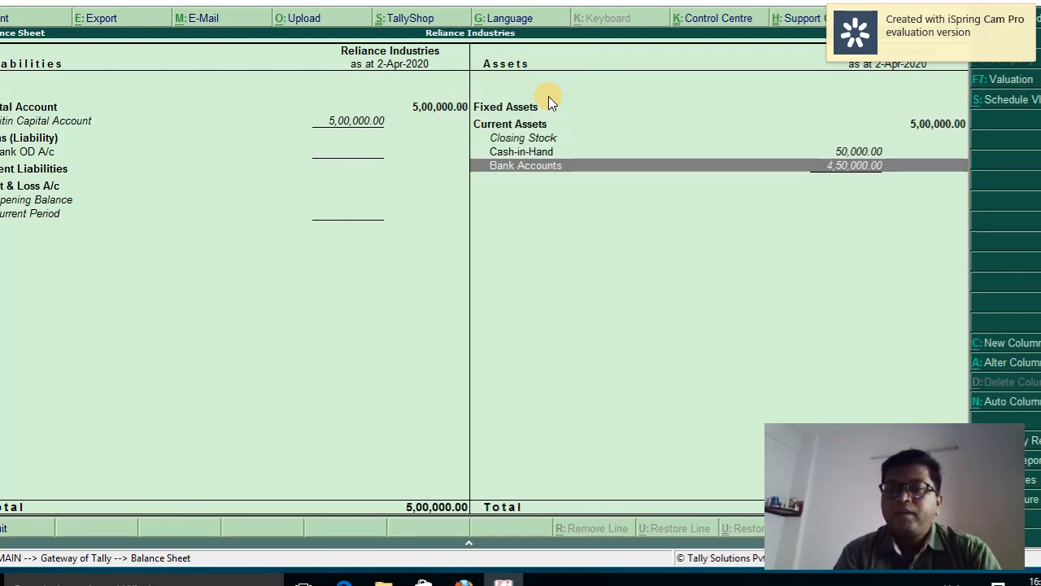
key(Up)
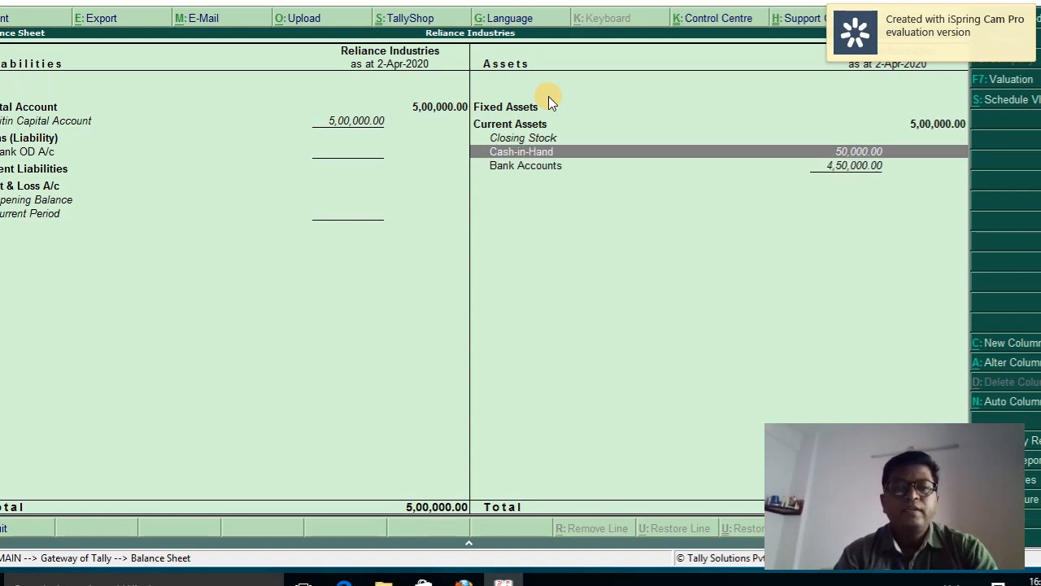
key(Escape)
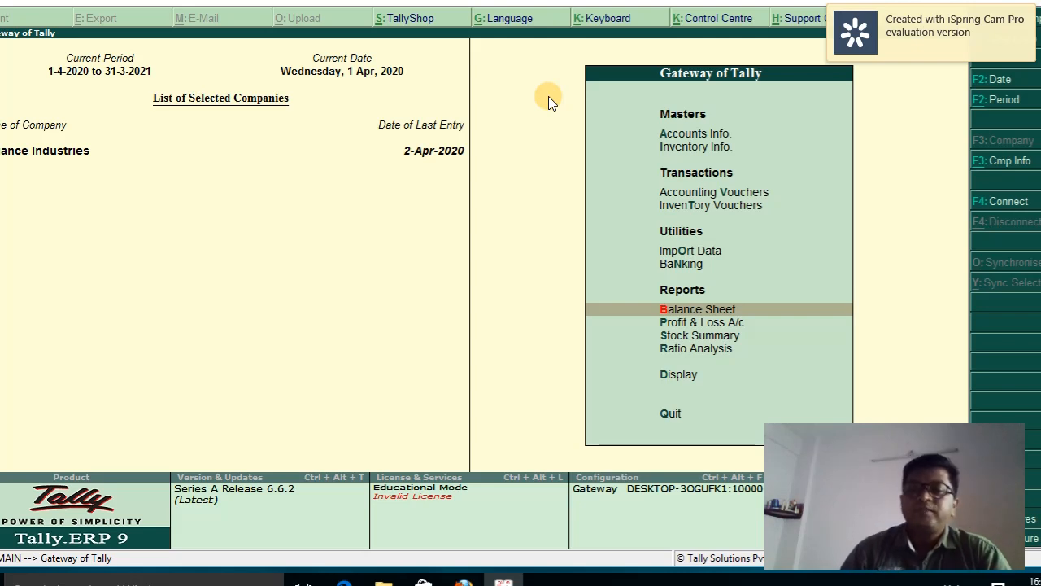
Open Accounting Vouchers and switch from Contra to a blank Payment voucher No. 1
key(Up)
key(Up)
key(Up)
key(Up)
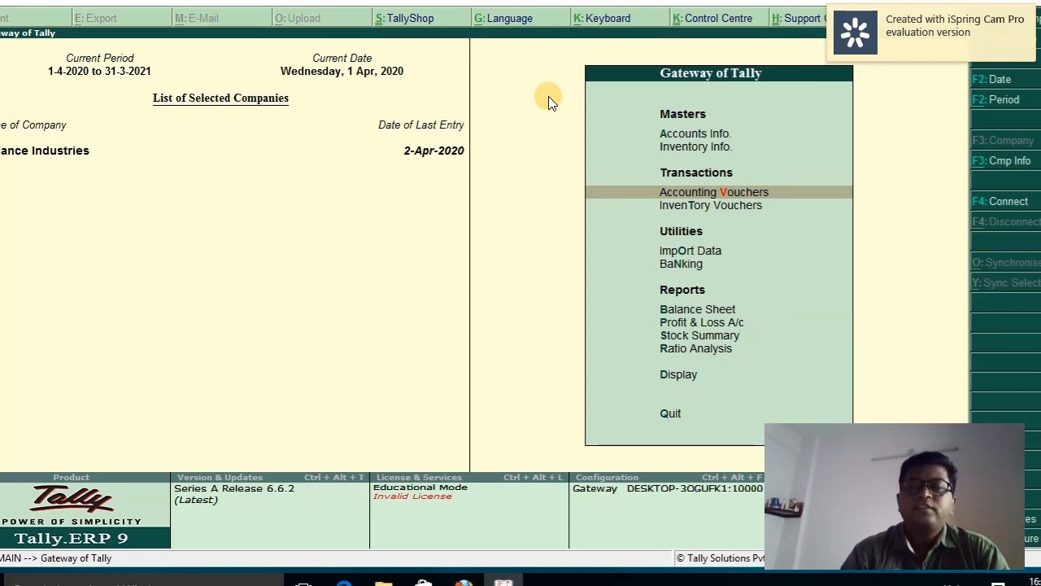
key(Return)
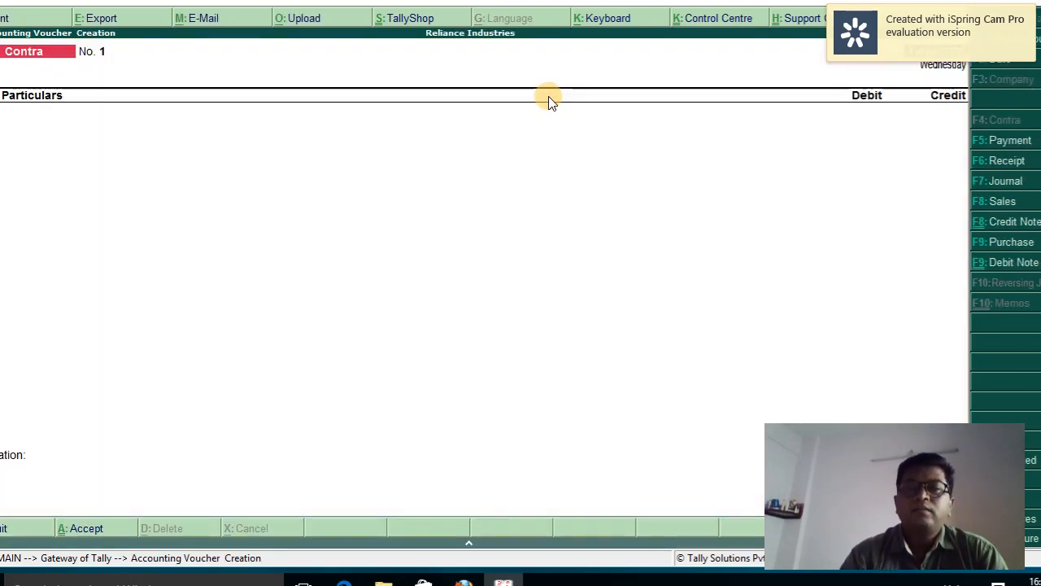
click(1007, 143)
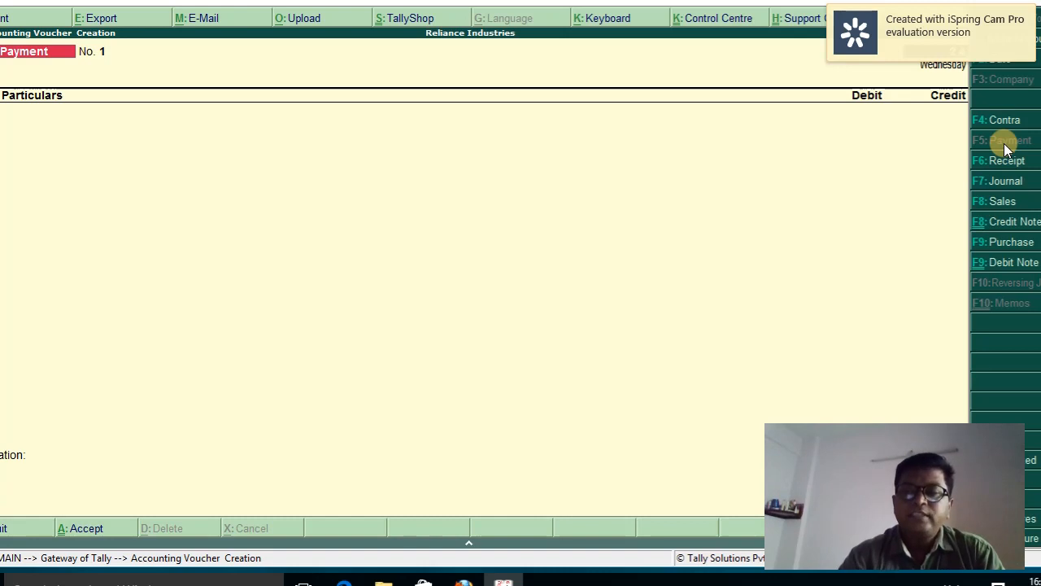
Dated 2-4-2020, debit Printing and Stationery Expenses 5,000 and credit Cash 5,000
click(1007, 65)
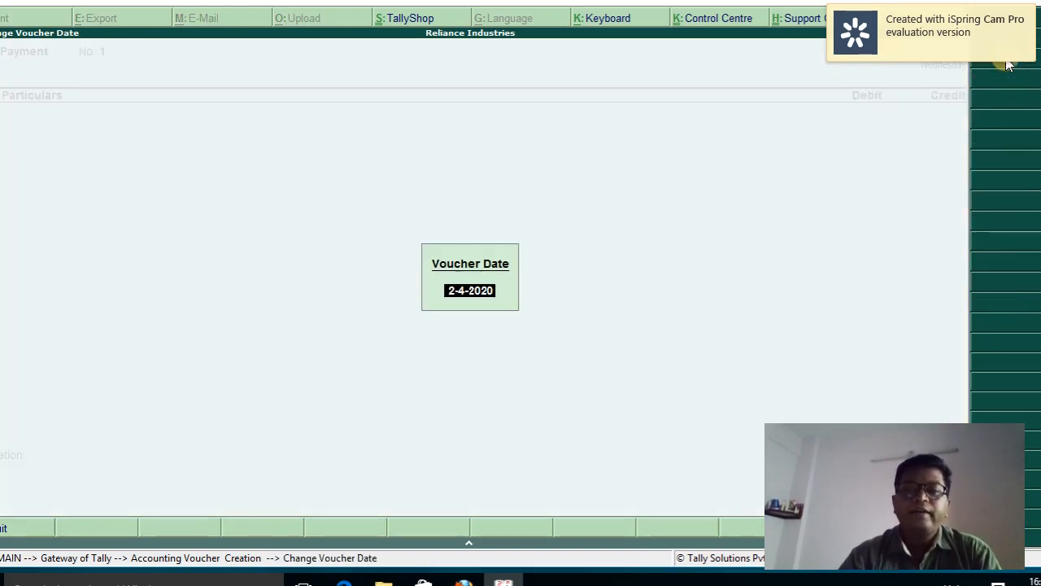
key(Return)
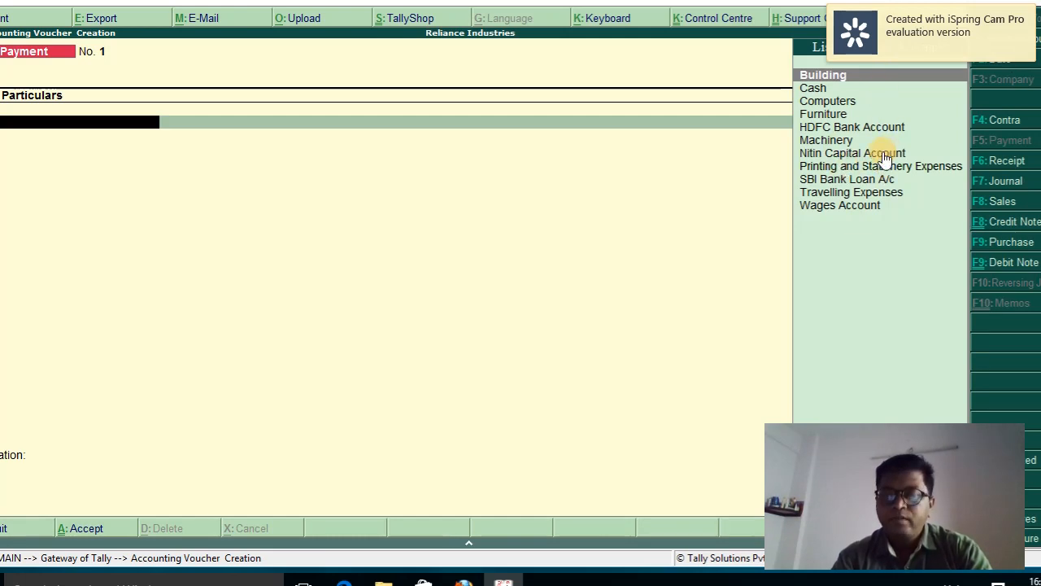
key(Down)
key(Down)
key(Down)
key(Down)
key(Down)
key(Down)
key(Down)
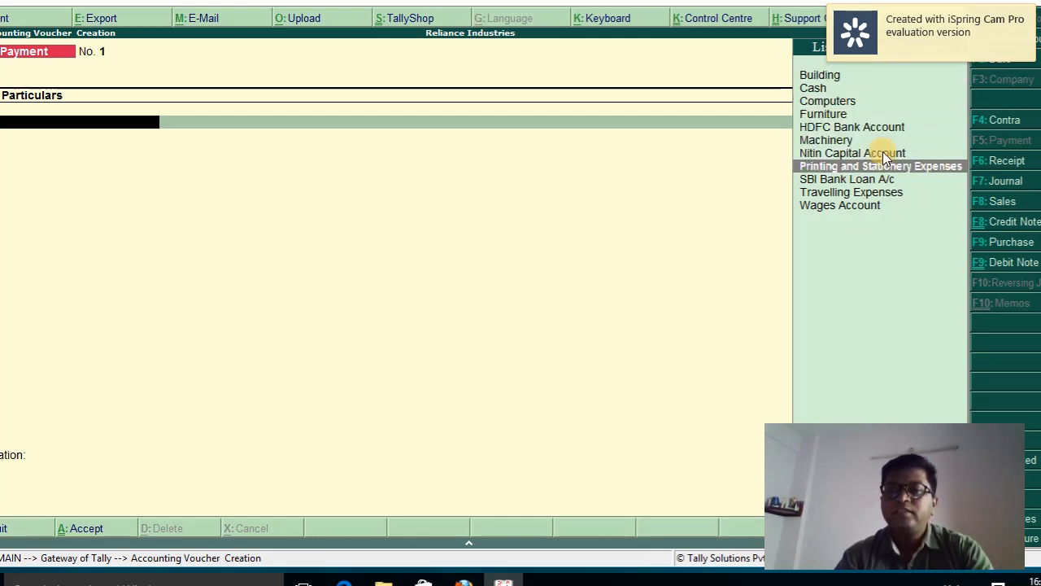
key(Return)
text(5)
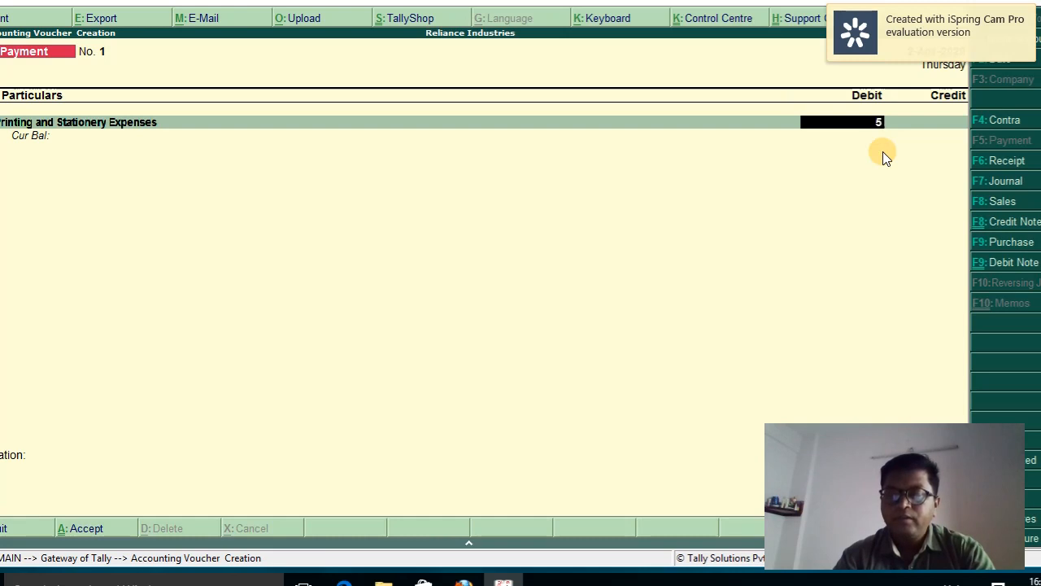
text(,00000)
key(Return)
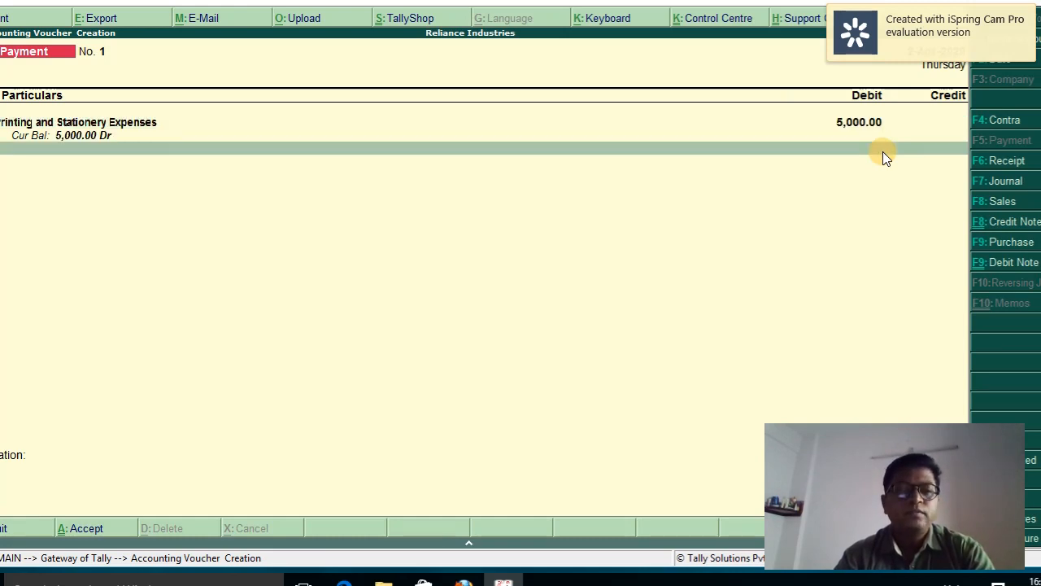
key(Down)
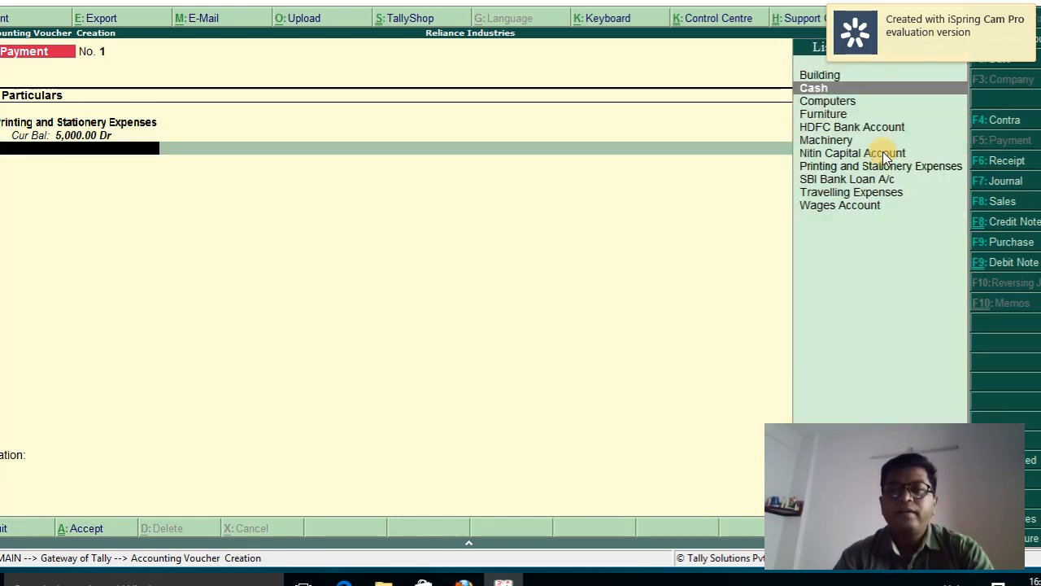
key(Return)
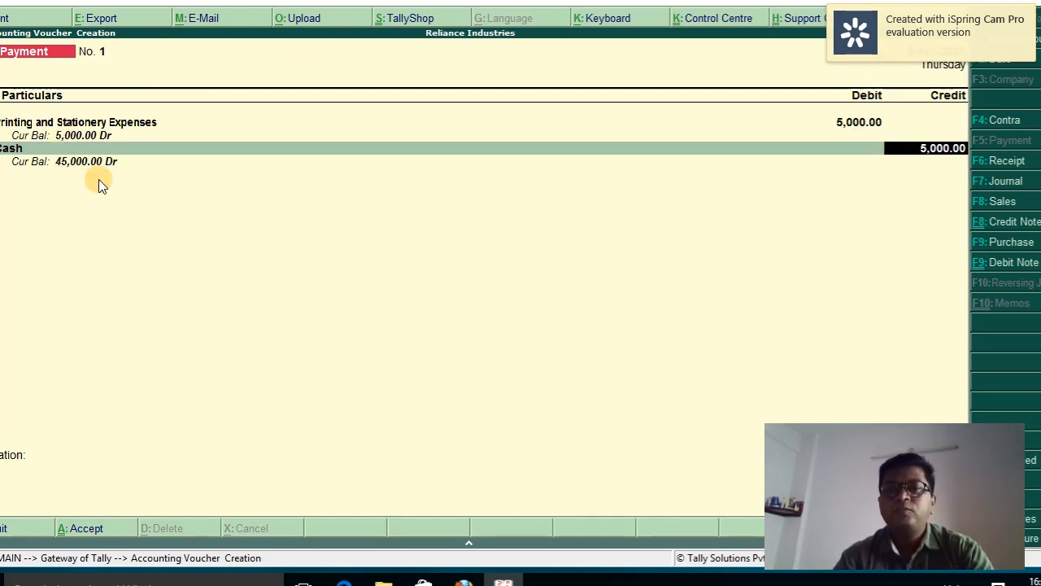
key(Return)
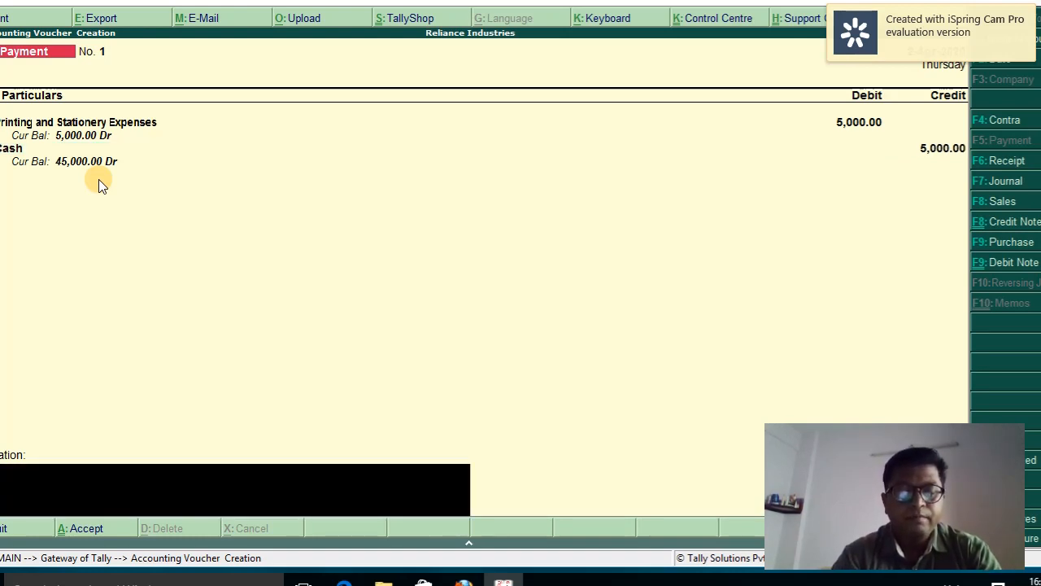
Add narration 'stationery purchased in cash', save the Payment voucher, and return to Gateway of Tally
text(g stationr)
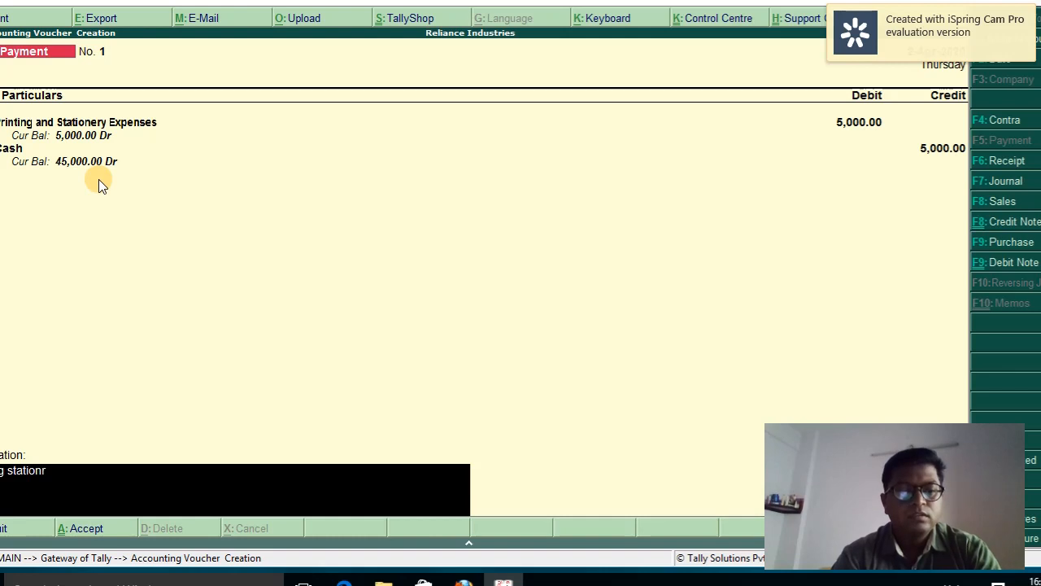
key(BackSpace)
text(ery)
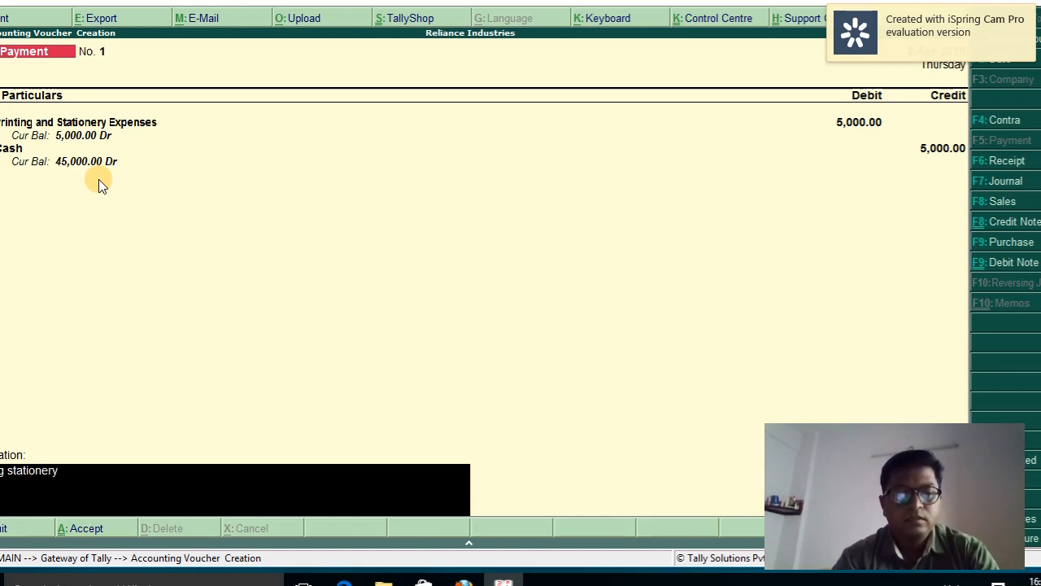
text( purchase)
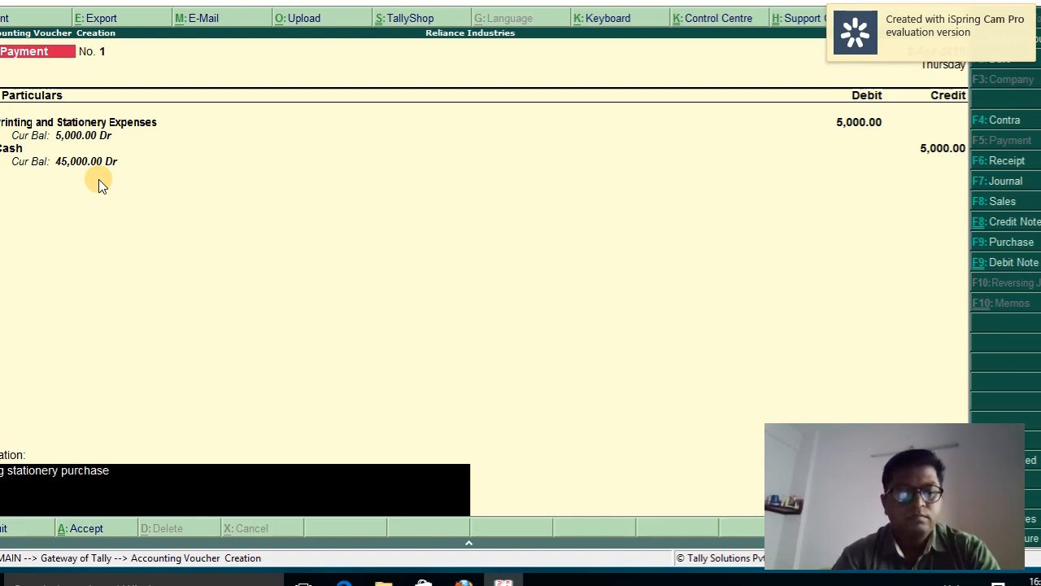
text(d in cash)
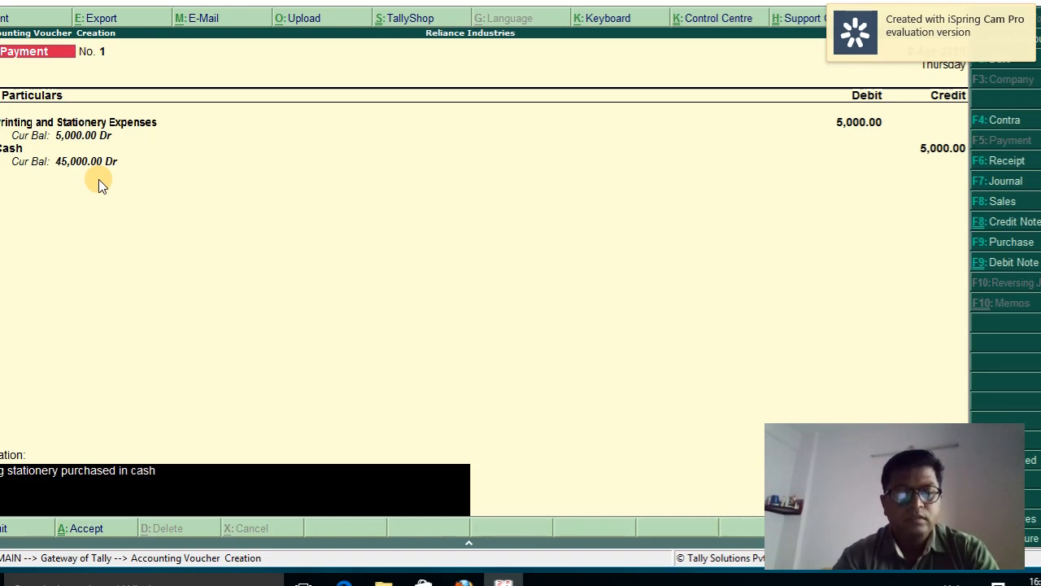
key(Return)
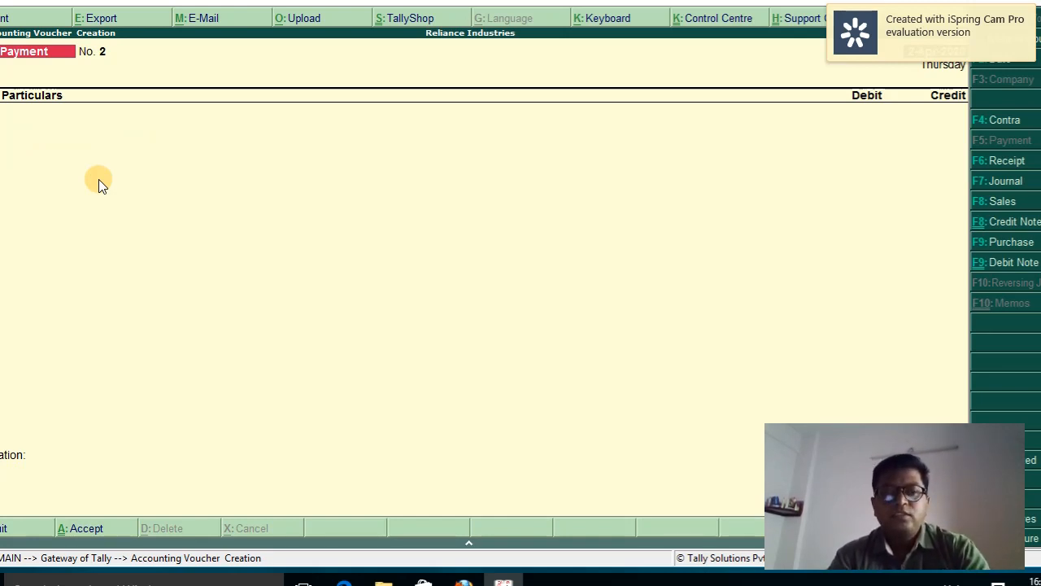
key(Escape)
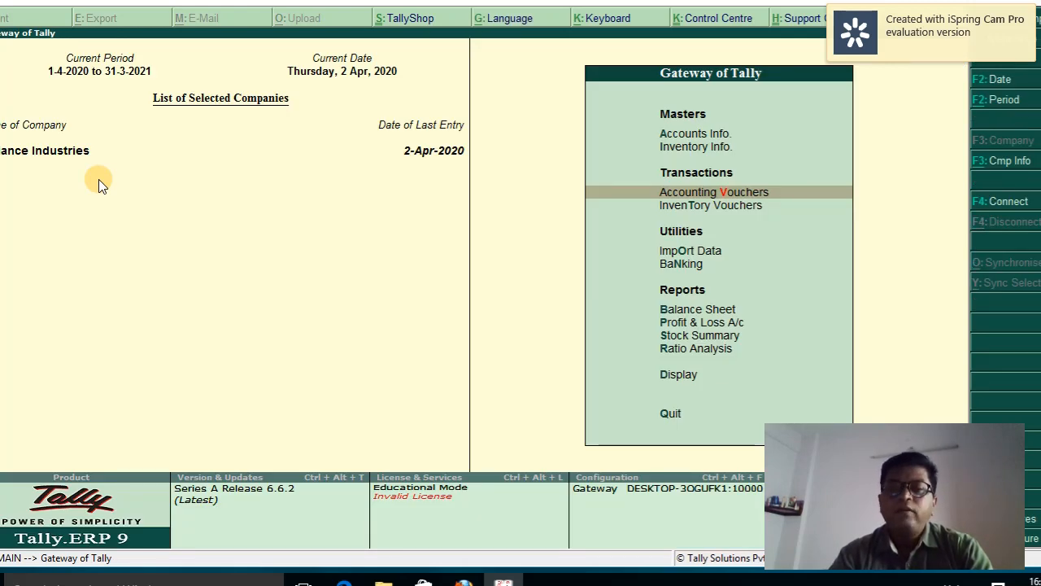
Open the Day Book, check the 50,000.00 Contra and 5,000.00 Payment entries, then close it
key(Down)
key(Down)
key(Down)
key(Down)
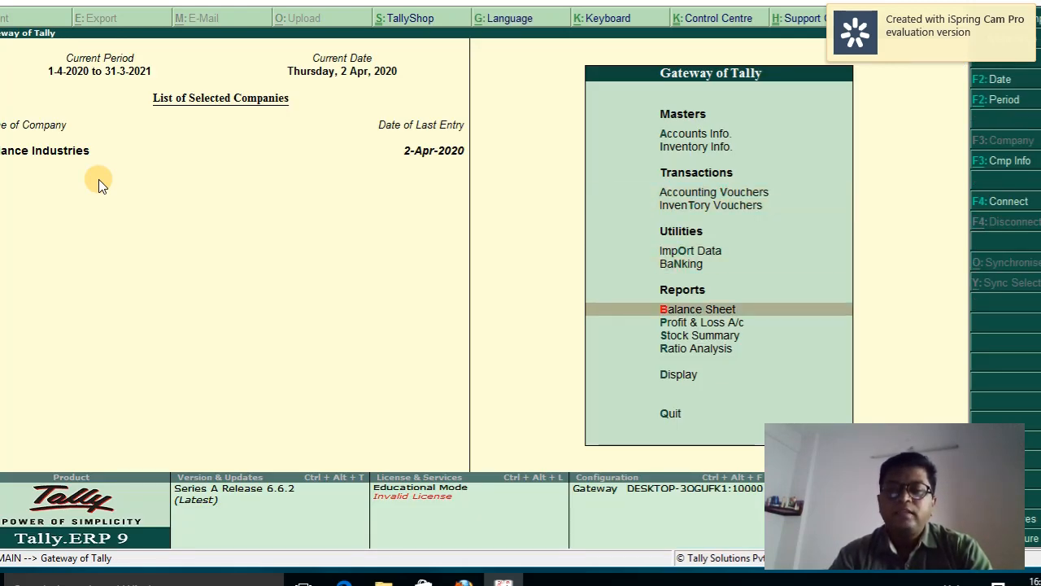
key(Down)
key(Down)
key(Down)
key(Down)
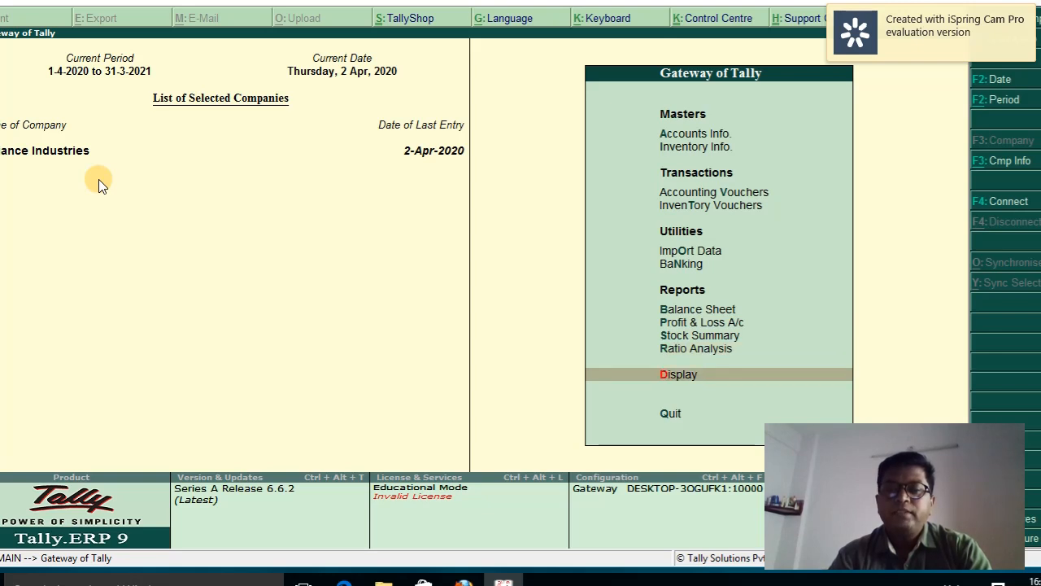
key(Return)
key(Down)
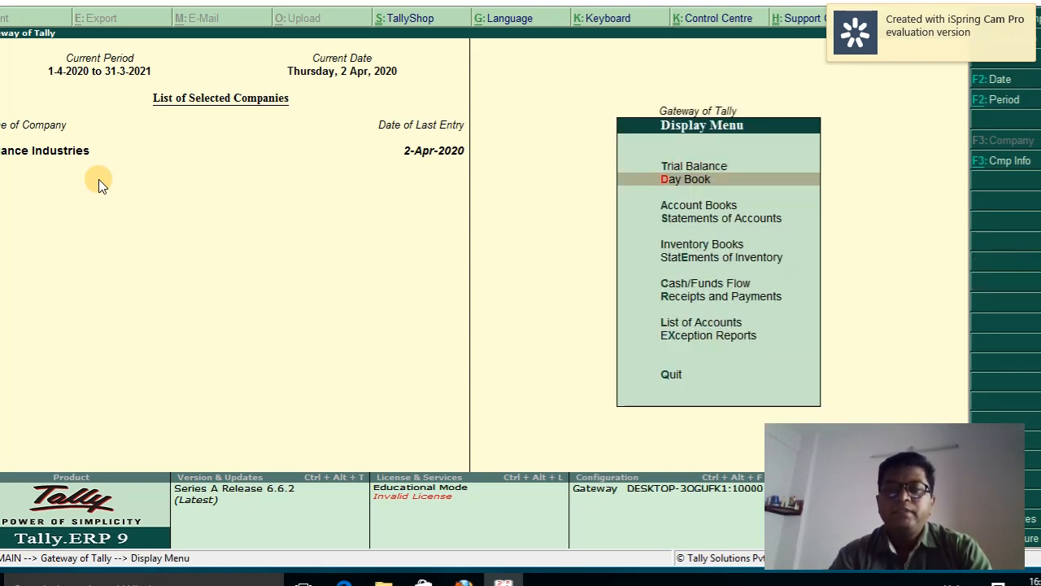
key(Return)
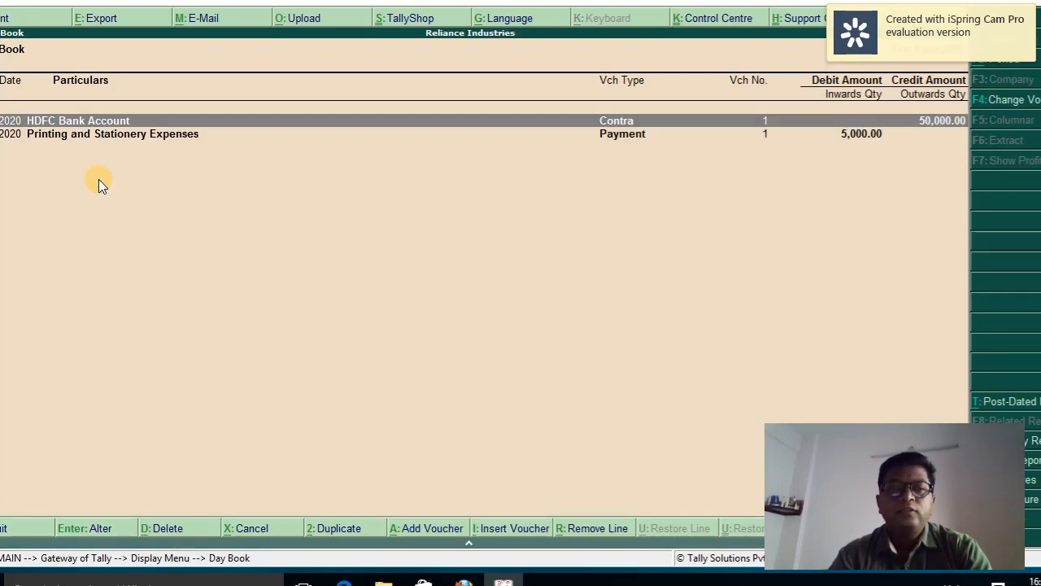
key(Down)
key(Up)
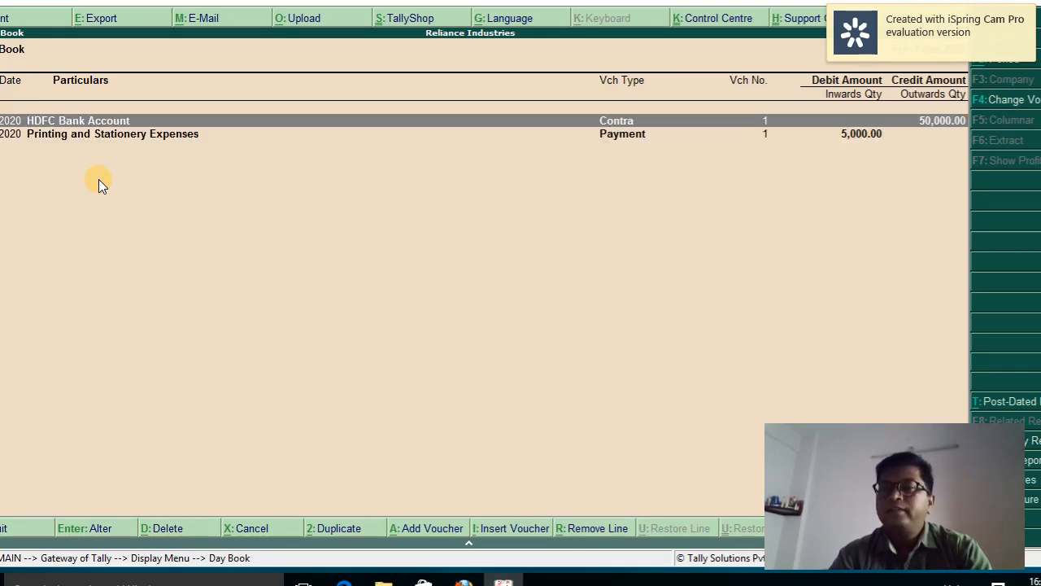
key(Down)
key(Escape)
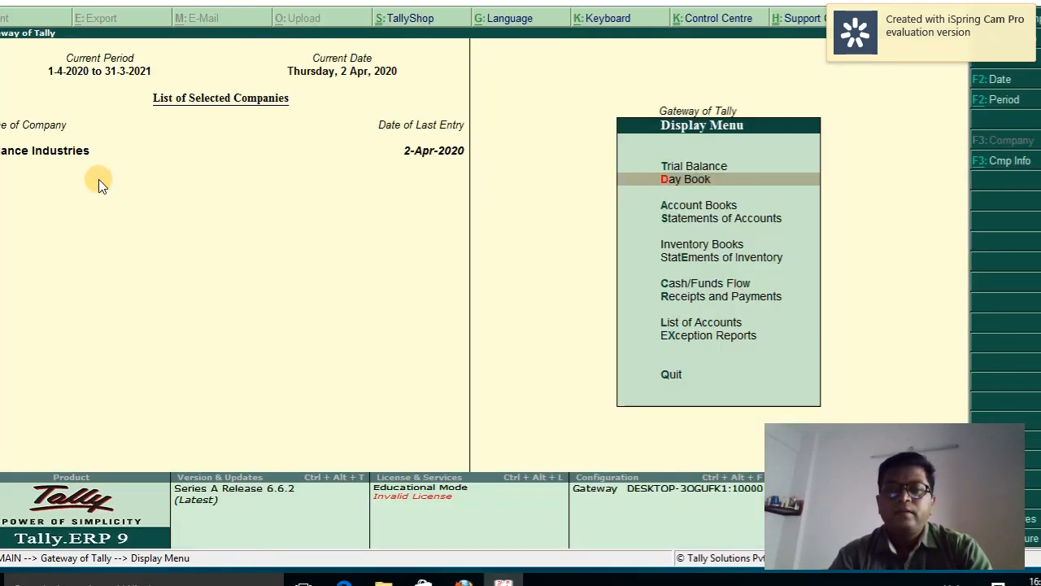
Leave the Display Menu for Gateway of Tally, then check the hidden taskbar apps
key(Escape)
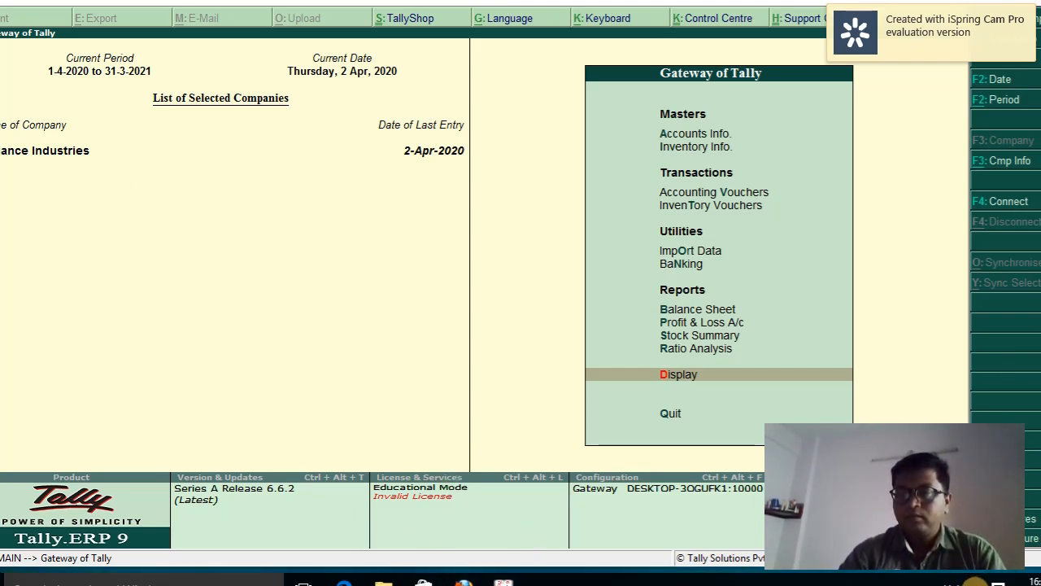
click(976, 579)
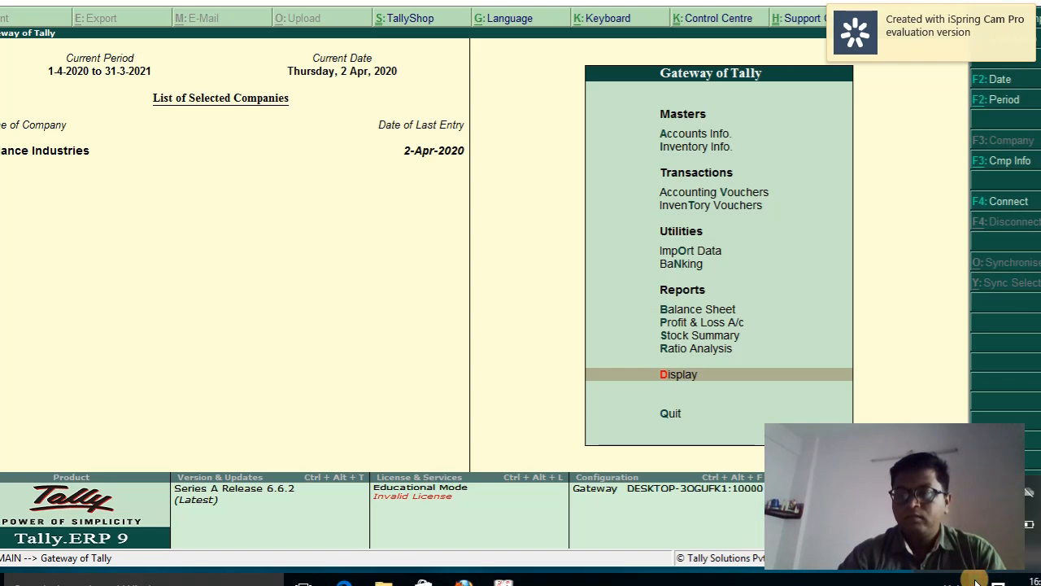